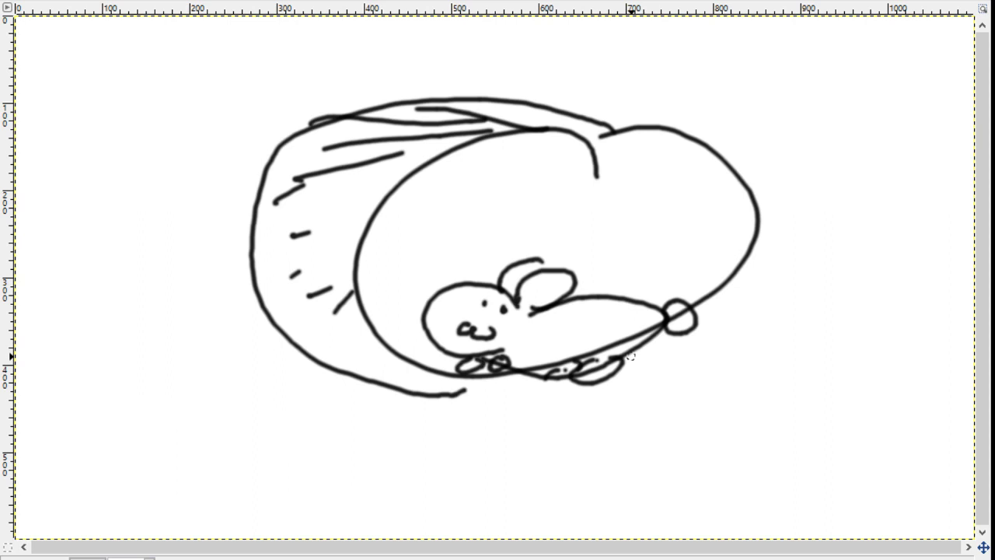
Step: Undo every stroke of the curled-up animal drawing until the canvas is blank
key(ctrl+z)
key(ctrl+z)
key(ctrl+z)
key(ctrl+z)
key(ctrl+z)
key(ctrl+z)
key(ctrl+z)
key(ctrl+z)
key(ctrl+z)
key(ctrl+z)
key(ctrl+z)
key(ctrl+z)
key(ctrl+z)
key(ctrl+z)
key(ctrl+z)
key(ctrl+z)
key(ctrl+z)
key(ctrl+z)
key(ctrl+z)
key(ctrl+z)
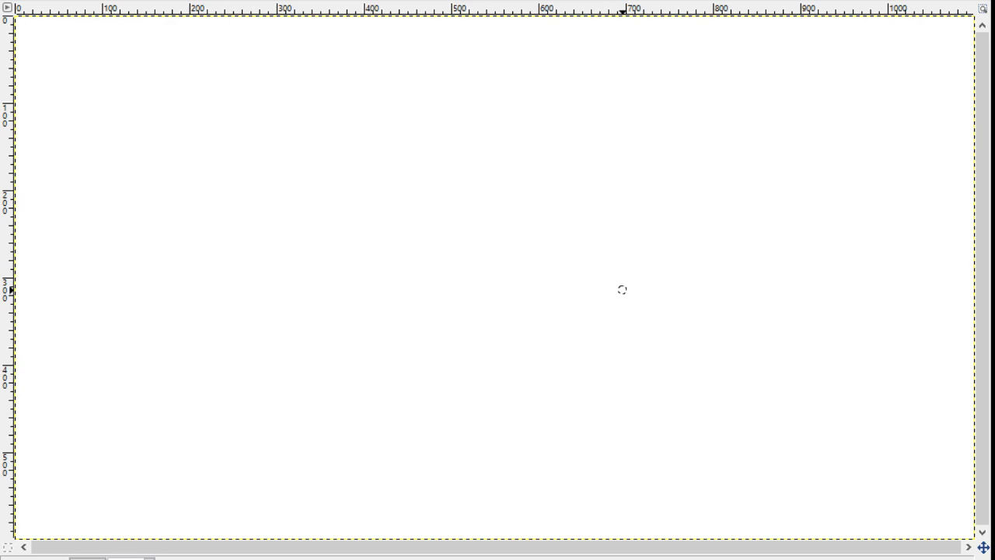
Step: Try a freehand wavy line spiralling outward across most of the canvas, and undo it
mouse_move(512, 223)
mouse_down()
mouse_move(503, 276)
mouse_move(629, 311)
mouse_move(792, 295)
mouse_move(381, 171)
mouse_move(317, 309)
mouse_move(667, 405)
mouse_move(886, 257)
mouse_move(487, 133)
mouse_move(195, 241)
mouse_move(407, 404)
mouse_move(754, 461)
mouse_move(901, 448)
mouse_up()
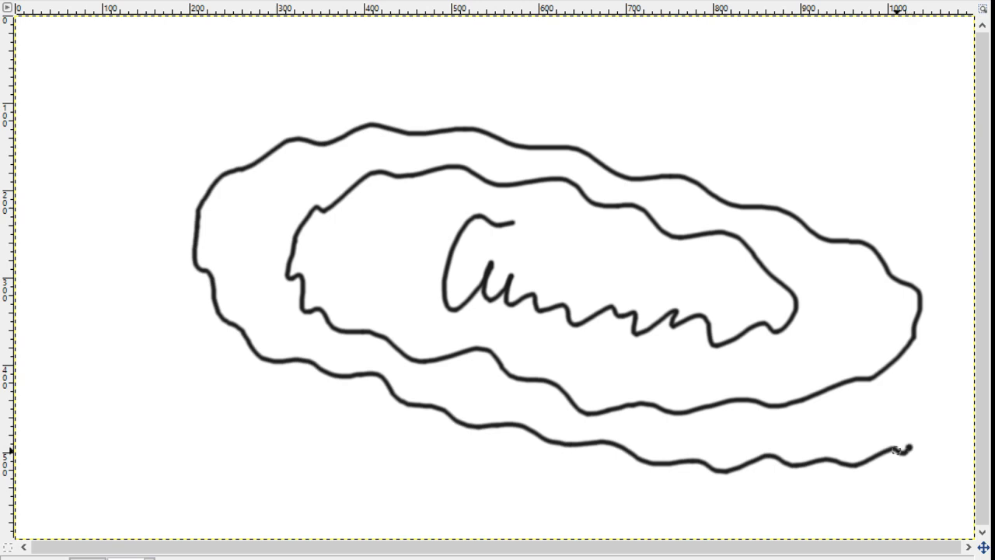
key(ctrl+z)
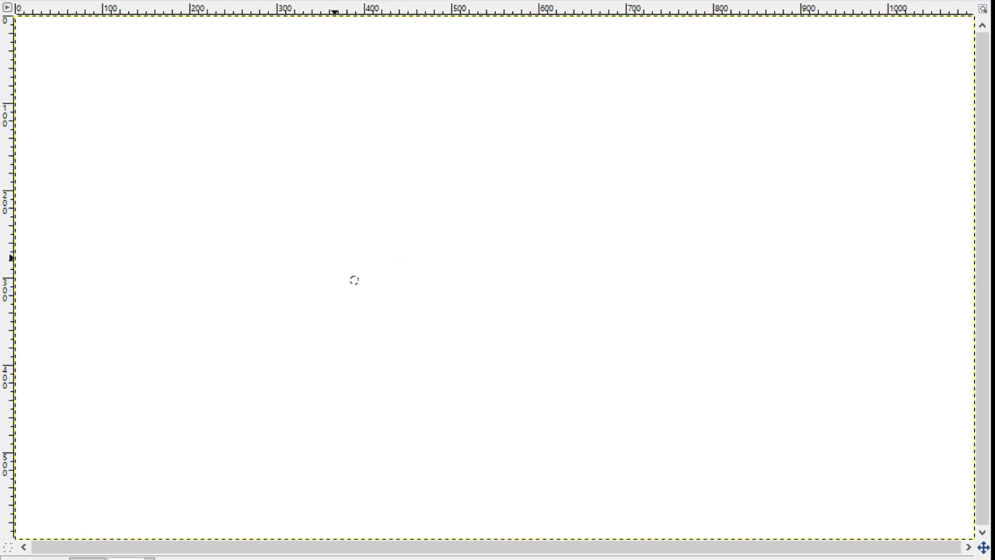
Step: Sketch two overlapping muzzle circles with three roughly parallel diagonal lines running up from them as a double barrel
mouse_move(402, 266)
mouse_down()
mouse_move(428, 262)
mouse_move(401, 222)
mouse_up()
mouse_move(340, 235)
mouse_down()
mouse_move(345, 216)
mouse_move(599, 134)
mouse_up()
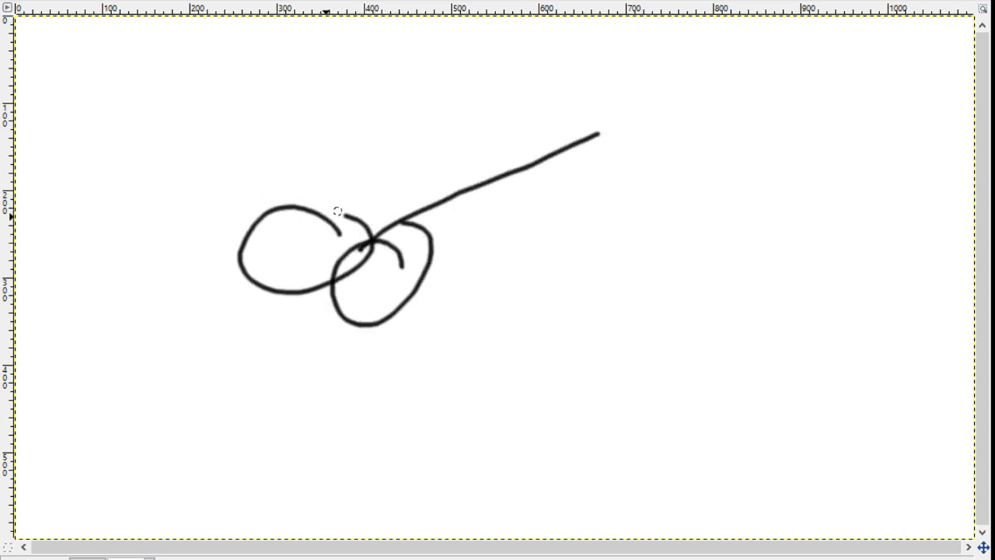
drag(326, 215, 523, 107)
drag(405, 298, 669, 164)
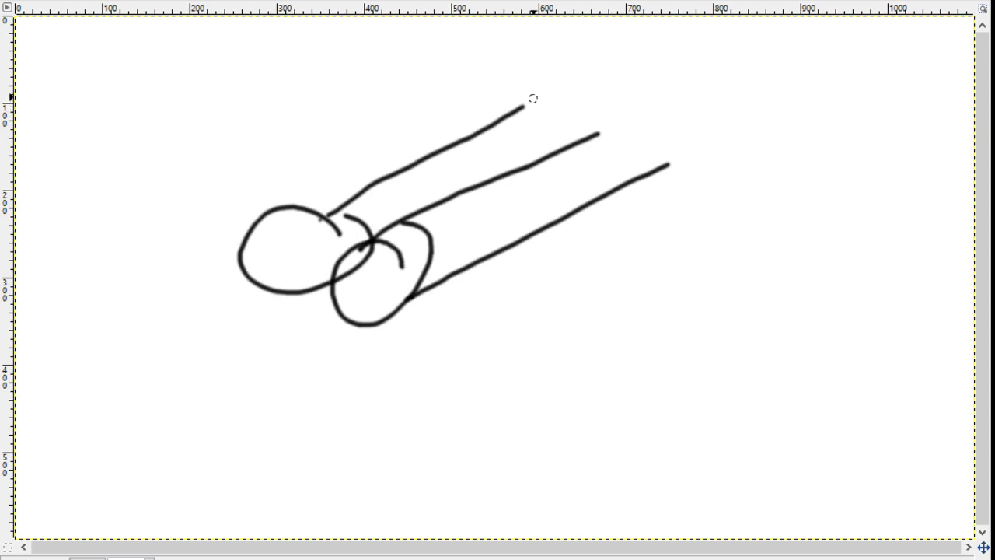
Step: Round off the rear ends of both barrels and add two small crossed-circle sights along the upper barrel
mouse_move(532, 95)
mouse_down()
mouse_move(558, 93)
mouse_move(662, 170)
mouse_up()
mouse_move(611, 133)
mouse_down()
mouse_move(651, 69)
mouse_move(612, 128)
mouse_up()
mouse_move(617, 62)
mouse_down()
mouse_move(614, 72)
mouse_move(690, 116)
mouse_up()
mouse_move(392, 223)
mouse_down()
mouse_move(397, 181)
mouse_move(425, 181)
mouse_move(394, 204)
mouse_move(412, 177)
mouse_move(380, 176)
mouse_move(445, 206)
mouse_up()
drag(432, 155, 396, 219)
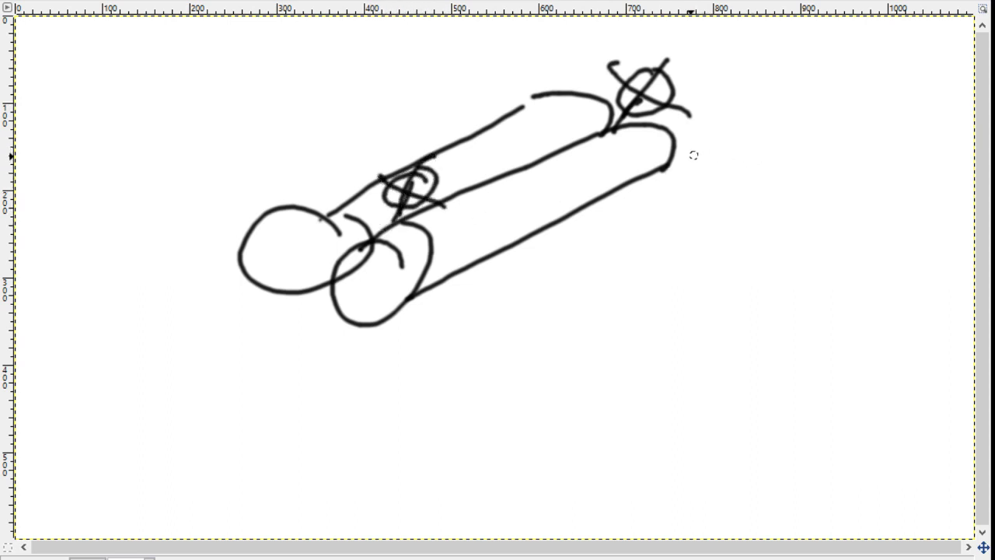
Step: Draw and scribble-shade a stock behind the barrels, and add a curved trigger guard with a dark trigger below them
drag(665, 165, 799, 161)
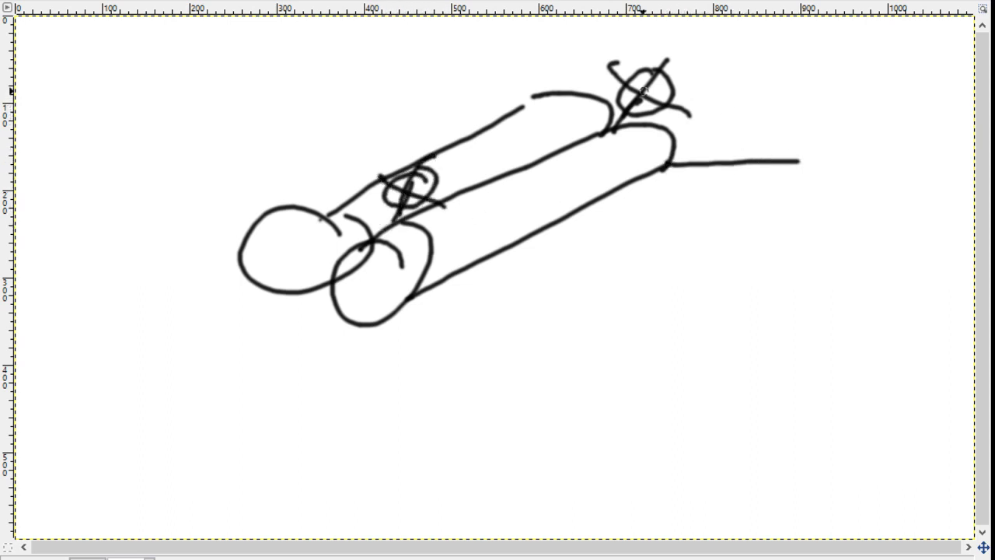
drag(590, 98, 788, 94)
drag(676, 165, 815, 176)
mouse_move(771, 90)
mouse_down()
mouse_move(842, 185)
mouse_move(707, 126)
mouse_move(791, 119)
mouse_move(676, 159)
mouse_move(676, 117)
mouse_move(657, 105)
mouse_move(761, 121)
mouse_move(715, 152)
mouse_move(816, 174)
mouse_move(808, 101)
mouse_move(785, 97)
mouse_move(840, 182)
mouse_move(777, 148)
mouse_move(632, 99)
mouse_move(621, 118)
mouse_up()
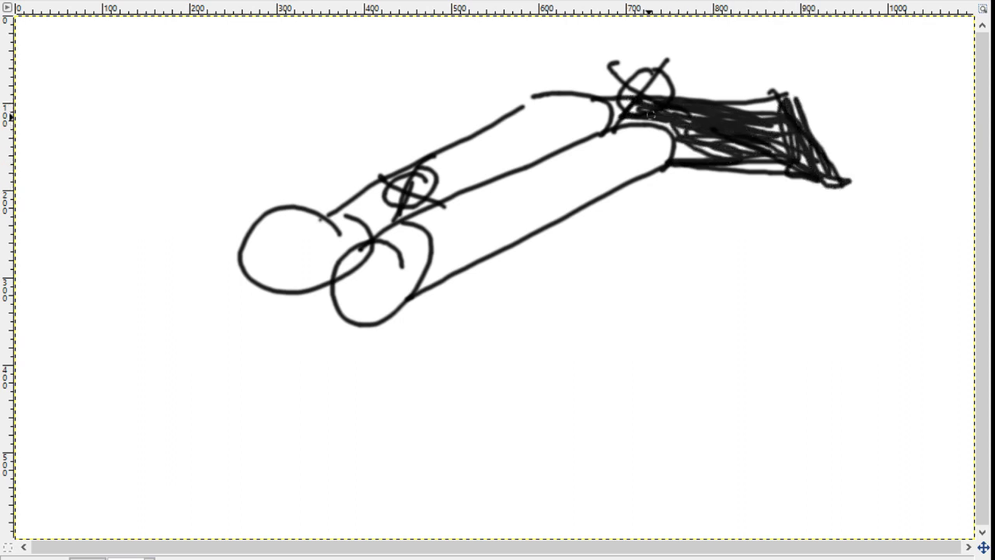
mouse_move(622, 194)
mouse_down()
mouse_move(606, 199)
mouse_move(713, 166)
mouse_up()
mouse_move(652, 173)
mouse_down()
mouse_move(670, 183)
mouse_move(667, 175)
mouse_up()
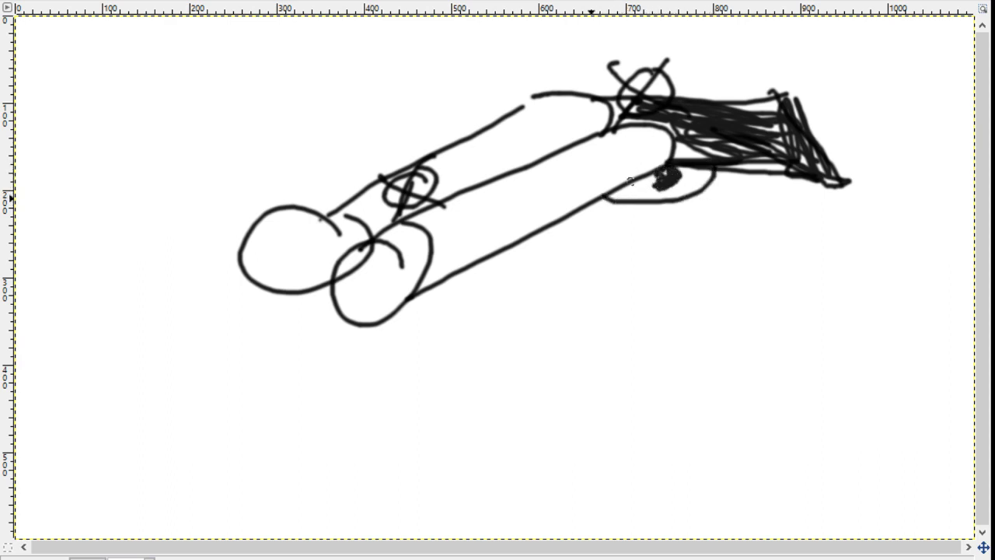
Step: Shade the insides of both muzzle circles and thicken the upper barrel's outer edge with extra strokes
mouse_move(399, 251)
mouse_down()
mouse_move(350, 272)
mouse_move(419, 259)
mouse_move(359, 261)
mouse_move(410, 266)
mouse_move(359, 311)
mouse_move(397, 253)
mouse_up()
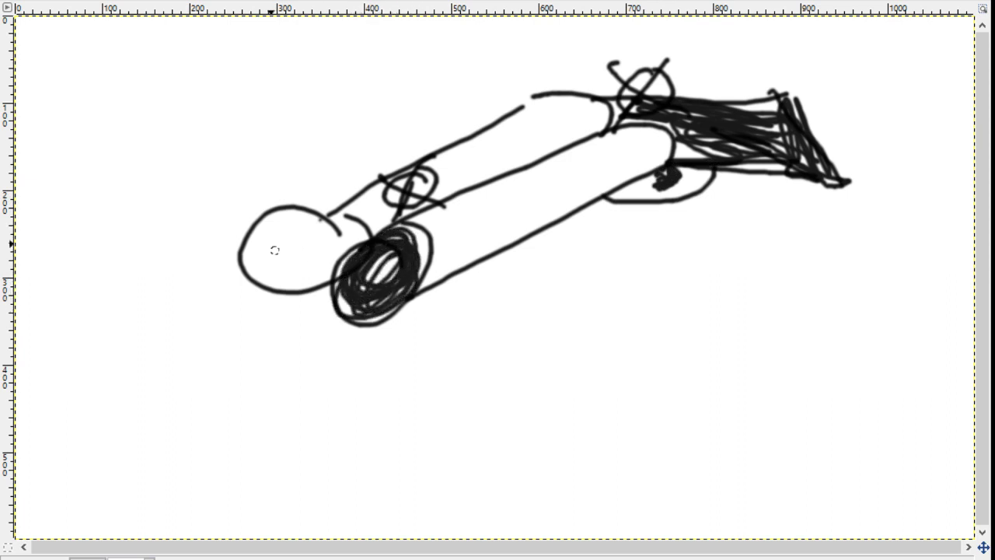
mouse_move(273, 248)
mouse_down()
mouse_move(282, 222)
mouse_move(279, 275)
mouse_move(297, 279)
mouse_move(301, 266)
mouse_move(261, 276)
mouse_move(242, 267)
mouse_move(330, 242)
mouse_move(317, 233)
mouse_move(316, 274)
mouse_move(264, 254)
mouse_move(396, 156)
mouse_up()
drag(308, 201, 552, 103)
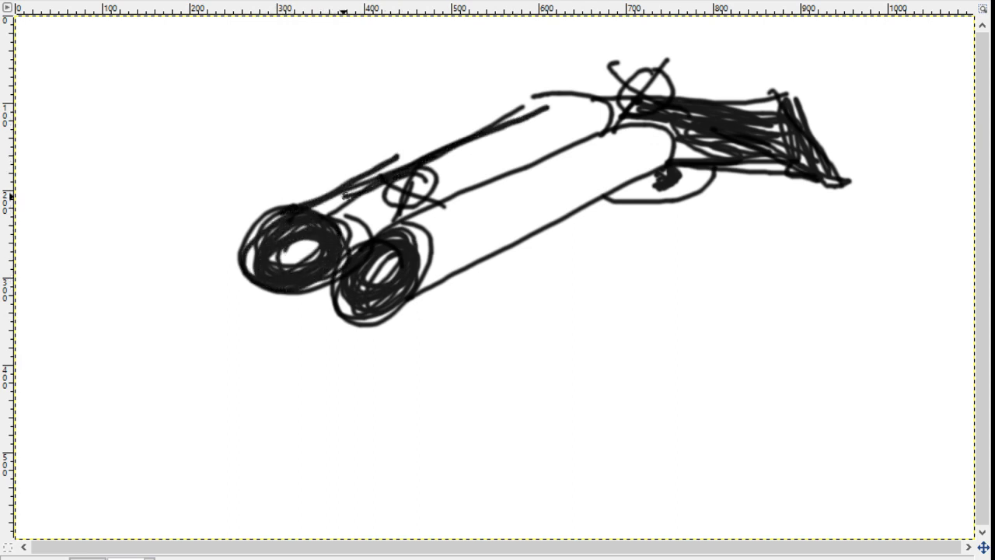
drag(344, 198, 578, 91)
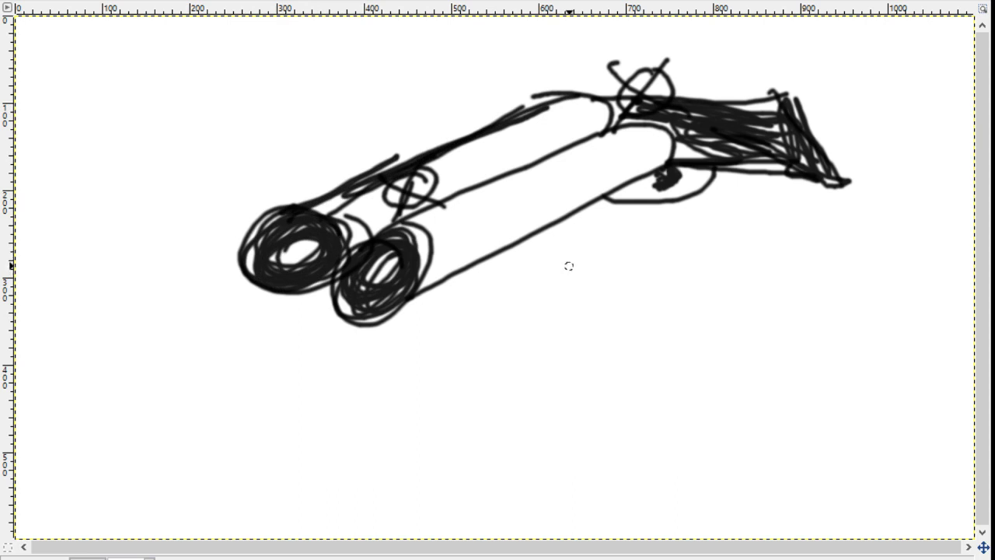
Step: Undo all strokes of the double-barrelled gun drawing until the canvas is blank
key(ctrl+z)
key(ctrl+z)
key(ctrl+z)
key(ctrl+z)
key(ctrl+z)
key(ctrl+z)
key(ctrl+z)
key(ctrl+z)
key(ctrl+z)
key(ctrl+z)
key(ctrl+z)
key(ctrl+z)
key(ctrl+z)
key(ctrl+z)
key(ctrl+z)
key(ctrl+z)
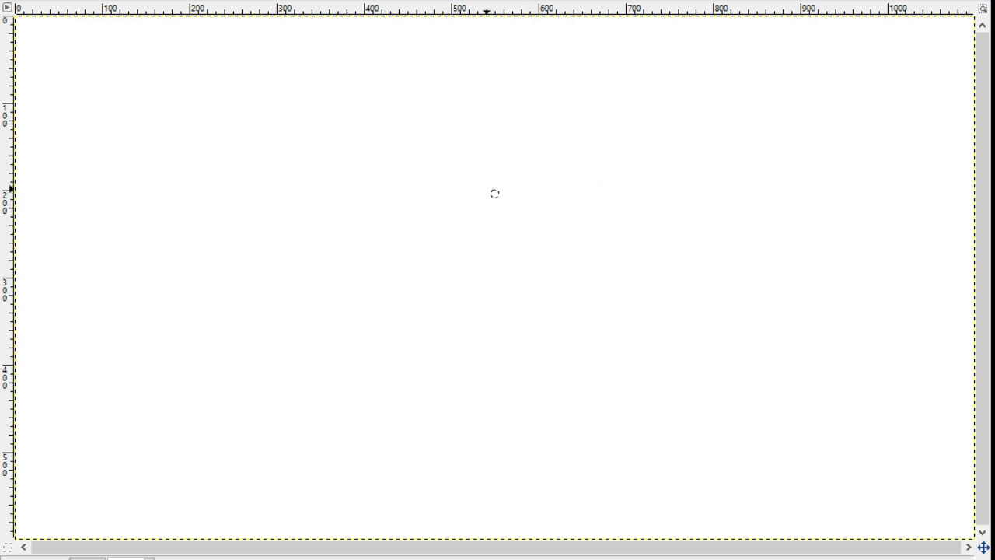
Step: Sketch a long, narrow pistol barrel with a curved trigger guard and trigger beneath its rear end
drag(362, 164, 594, 152)
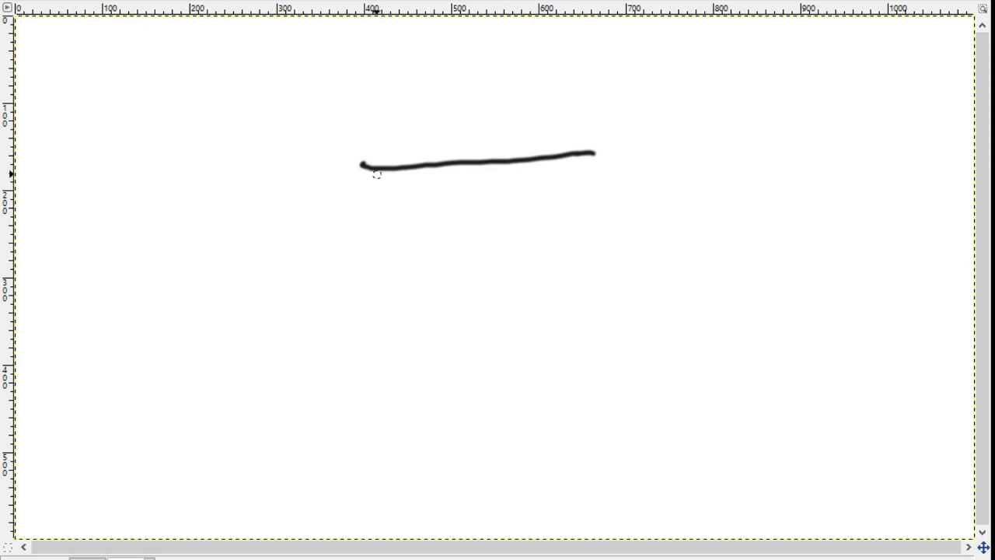
mouse_move(367, 164)
mouse_down()
mouse_move(351, 232)
mouse_move(533, 201)
mouse_move(606, 280)
mouse_up()
mouse_move(542, 205)
mouse_down()
mouse_move(549, 267)
mouse_move(602, 239)
mouse_move(549, 266)
mouse_up()
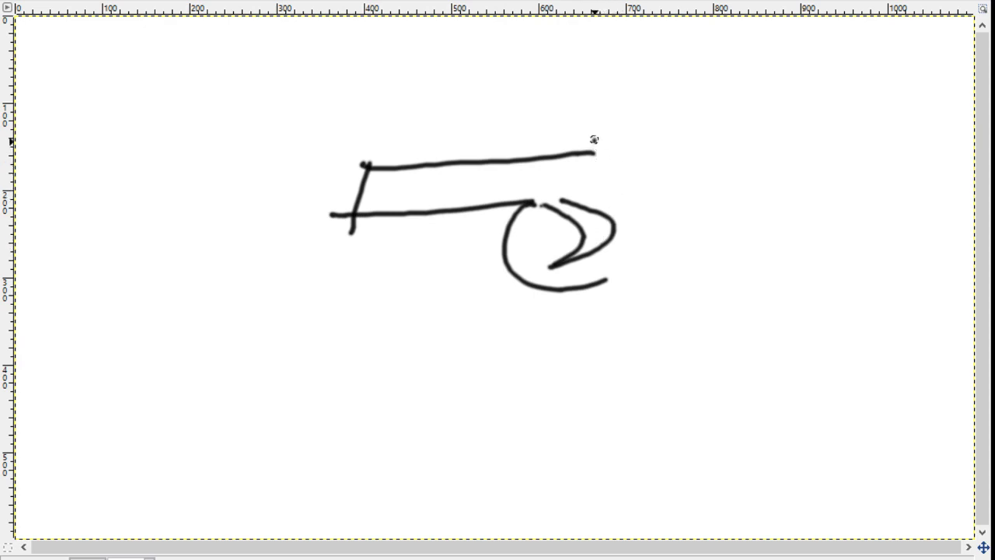
Step: Draw a boxy cylinder with two lengthwise lines behind the barrel, and add the hammer outline at its rear
drag(594, 139, 593, 214)
mouse_move(579, 132)
mouse_down()
mouse_move(607, 161)
mouse_move(605, 136)
mouse_move(703, 139)
mouse_up()
drag(691, 130, 694, 225)
drag(587, 203, 707, 207)
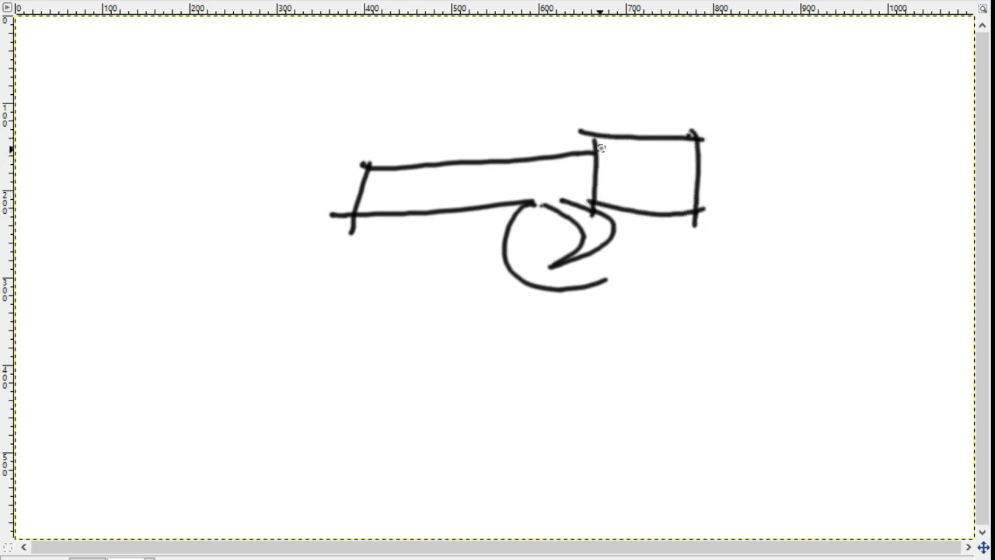
drag(597, 146, 698, 147)
mouse_move(586, 163)
mouse_down()
mouse_move(692, 146)
mouse_move(614, 167)
mouse_move(708, 177)
mouse_move(725, 139)
mouse_move(701, 165)
mouse_move(746, 140)
mouse_move(731, 138)
mouse_move(747, 127)
mouse_move(761, 158)
mouse_move(758, 146)
mouse_move(794, 149)
mouse_move(797, 161)
mouse_move(682, 188)
mouse_up()
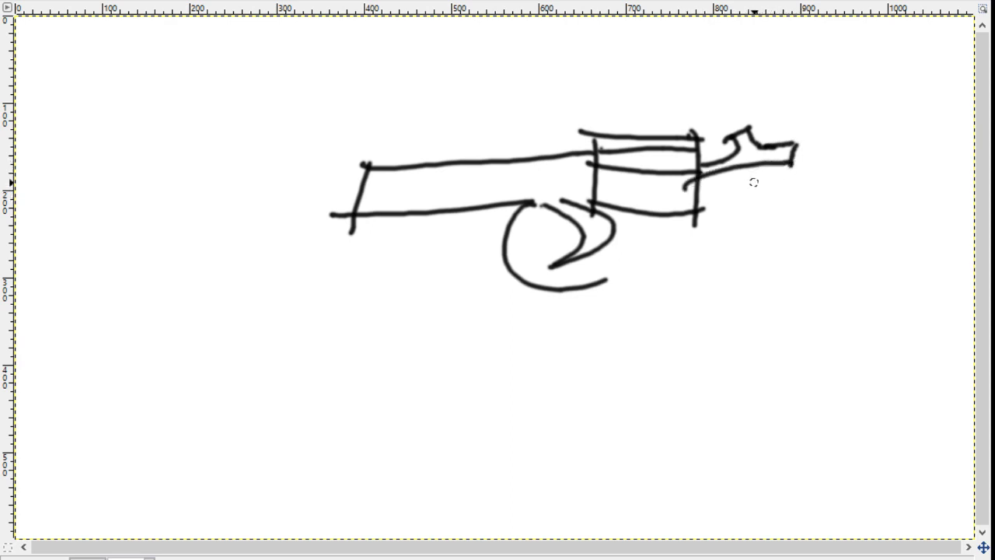
Step: Sketch and scribble-shade the pistol grip below the hammer, and extend the trigger guard to meet it
drag(752, 180, 786, 376)
drag(679, 219, 722, 372)
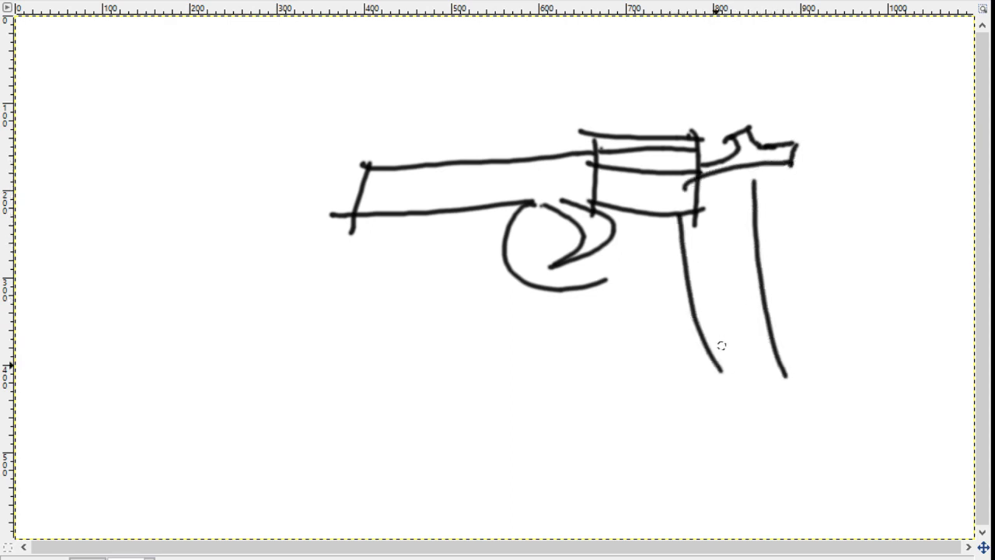
mouse_move(678, 222)
mouse_down()
mouse_move(682, 324)
mouse_move(667, 351)
mouse_move(798, 352)
mouse_up()
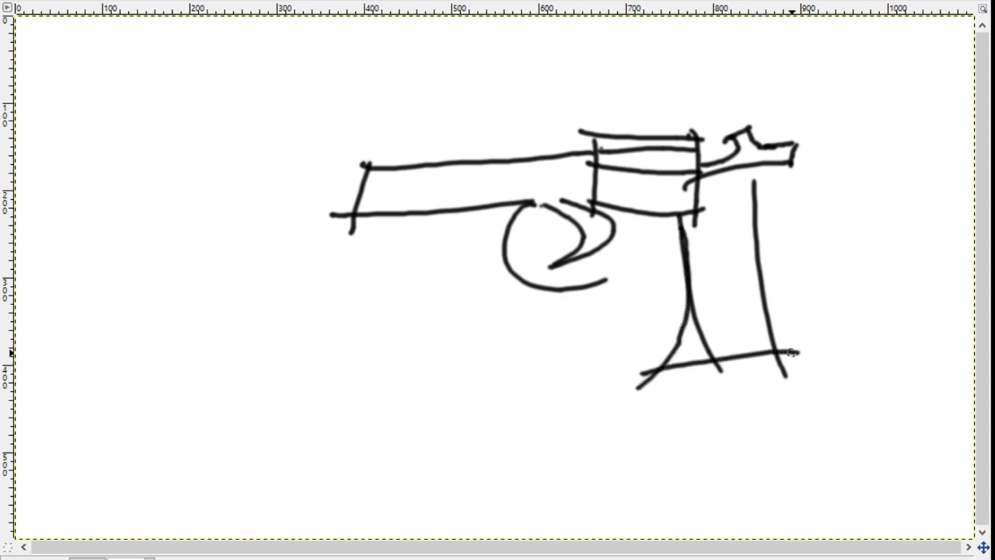
drag(748, 176, 737, 366)
drag(724, 212, 738, 239)
mouse_move(704, 220)
mouse_down()
mouse_move(699, 281)
mouse_move(711, 233)
mouse_move(730, 216)
mouse_move(753, 294)
mouse_move(708, 214)
mouse_move(721, 209)
mouse_move(727, 222)
mouse_move(716, 225)
mouse_move(679, 343)
mouse_move(733, 340)
mouse_move(670, 354)
mouse_move(728, 351)
mouse_move(720, 354)
mouse_move(749, 337)
mouse_move(748, 287)
mouse_move(761, 342)
mouse_move(755, 200)
mouse_move(744, 251)
mouse_move(731, 202)
mouse_move(719, 296)
mouse_move(743, 268)
mouse_up()
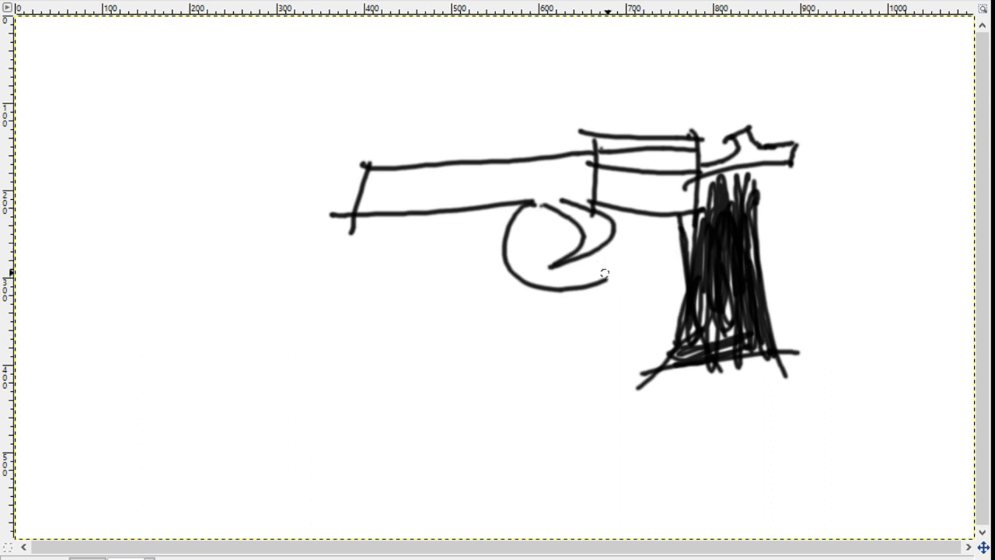
mouse_move(604, 276)
mouse_down()
mouse_move(700, 240)
mouse_move(602, 284)
mouse_move(694, 265)
mouse_up()
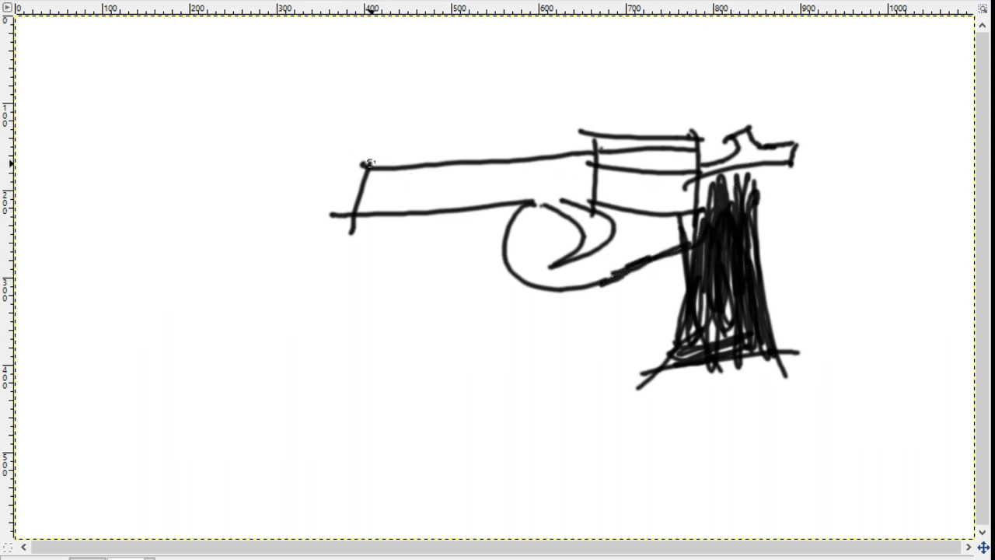
mouse_move(370, 163)
mouse_down()
mouse_move(373, 143)
mouse_move(391, 176)
mouse_up()
Step: Undo all strokes of the pistol drawing until the canvas is blank
key(ctrl+z)
key(ctrl+z)
key(ctrl+z)
key(ctrl+z)
key(ctrl+z)
key(ctrl+z)
key(ctrl+z)
key(ctrl+z)
key(ctrl+z)
key(ctrl+z)
key(ctrl+z)
key(ctrl+z)
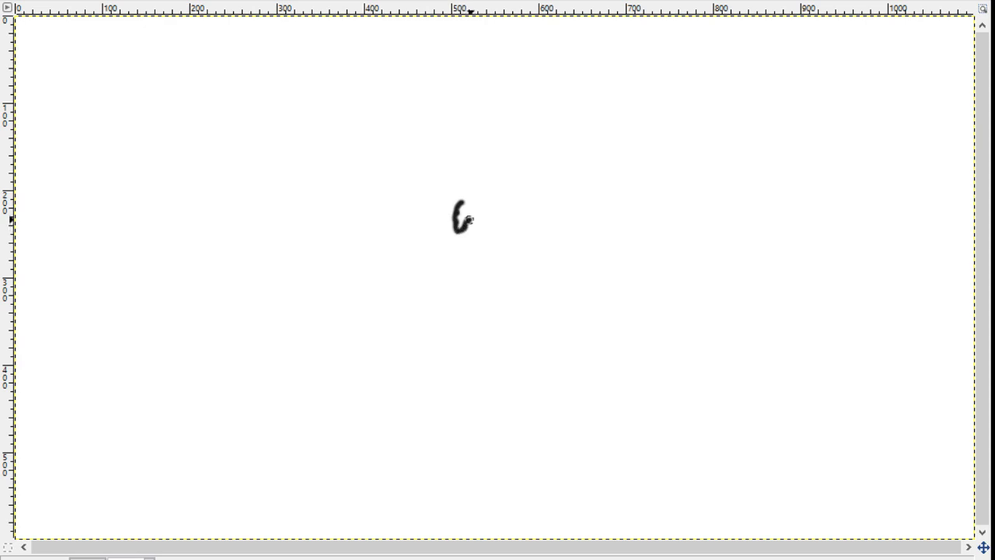
mouse_move(470, 220)
mouse_down()
mouse_move(491, 208)
mouse_move(445, 202)
mouse_move(422, 222)
mouse_up()
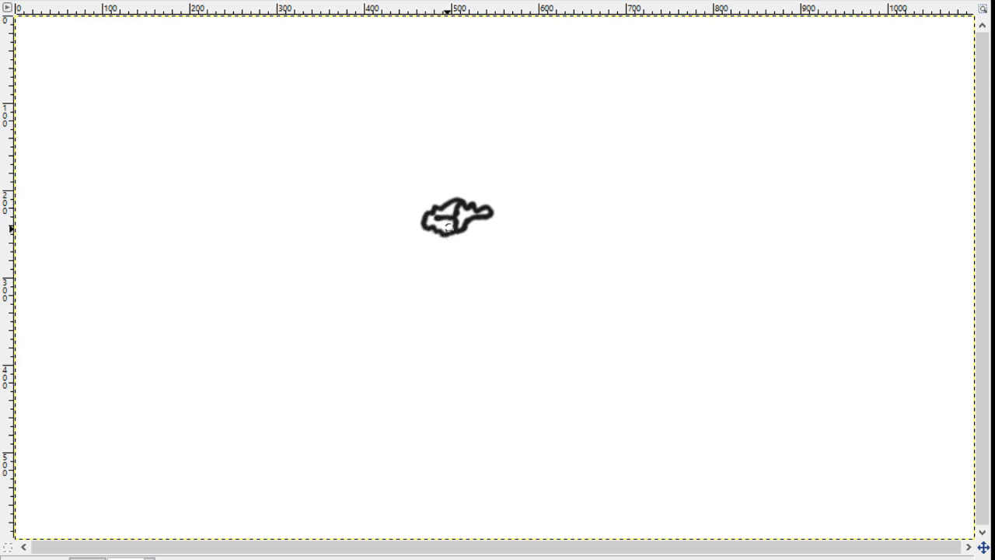
drag(447, 228, 457, 208)
key(ctrl+z)
key(ctrl+z)
key(ctrl+z)
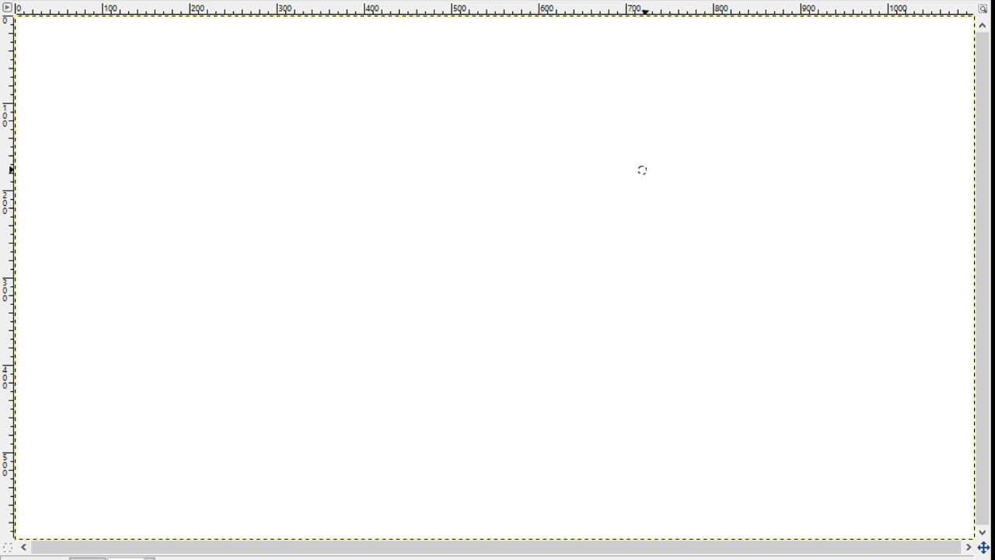
Step: Draw a curved leaf-like shape with a central line, cross lines on both sides and a narrow stem at its upper end
mouse_move(671, 160)
mouse_down()
mouse_move(648, 146)
mouse_move(625, 195)
mouse_move(478, 280)
mouse_move(444, 265)
mouse_move(502, 311)
mouse_move(598, 321)
mouse_move(736, 173)
mouse_move(674, 166)
mouse_move(616, 240)
mouse_move(477, 298)
mouse_up()
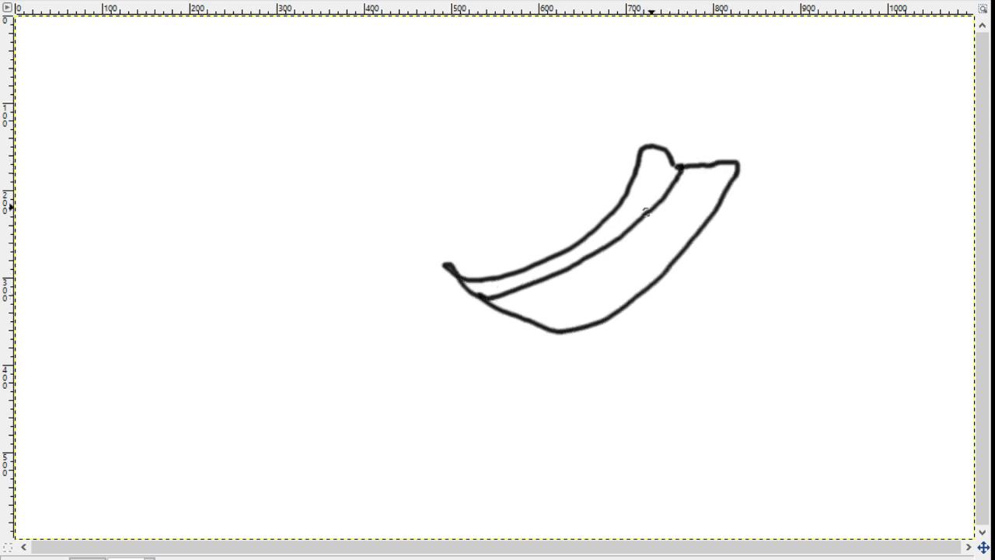
drag(658, 206, 717, 200)
drag(639, 162, 658, 206)
drag(614, 239, 684, 241)
mouse_move(618, 185)
mouse_down()
mouse_move(614, 243)
mouse_move(649, 282)
mouse_up()
mouse_move(590, 220)
mouse_down()
mouse_move(565, 268)
mouse_move(592, 327)
mouse_up()
drag(575, 247, 547, 284)
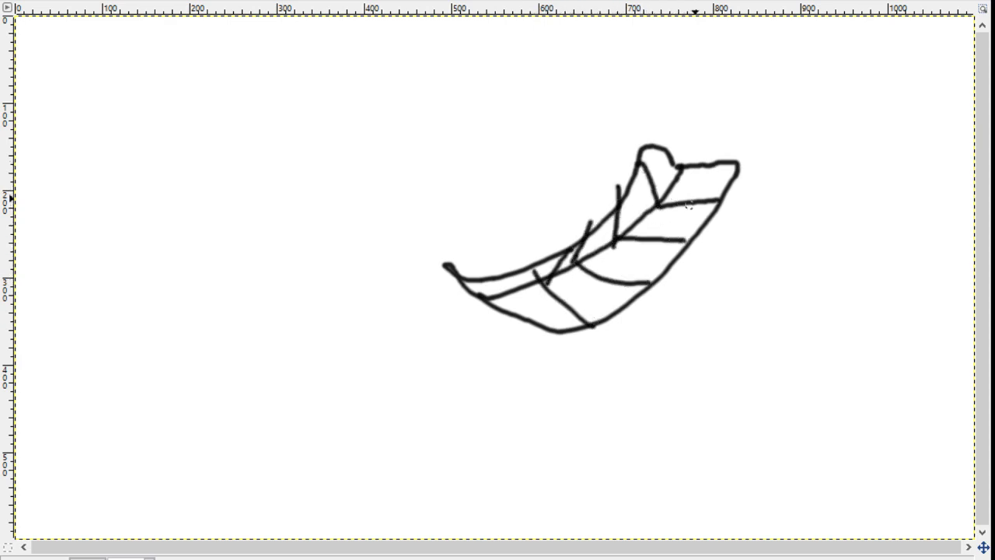
mouse_move(670, 169)
mouse_down()
mouse_move(712, 69)
mouse_move(707, 81)
mouse_move(726, 85)
mouse_move(675, 160)
mouse_up()
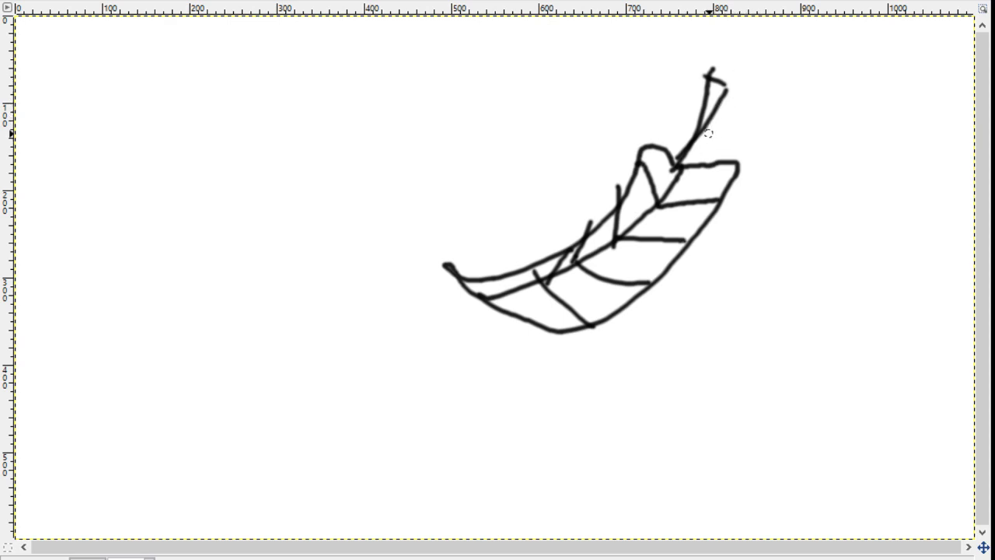
Step: Undo all strokes of the curved leaf-like drawing until the canvas is blank
key(ctrl+z)
key(ctrl+z)
key(ctrl+z)
key(ctrl+z)
key(ctrl+z)
key(ctrl+z)
key(ctrl+z)
key(ctrl+z)
key(ctrl+z)
key(ctrl+z)
key(ctrl+z)
key(ctrl+z)
key(ctrl+z)
key(ctrl+z)
key(ctrl+z)
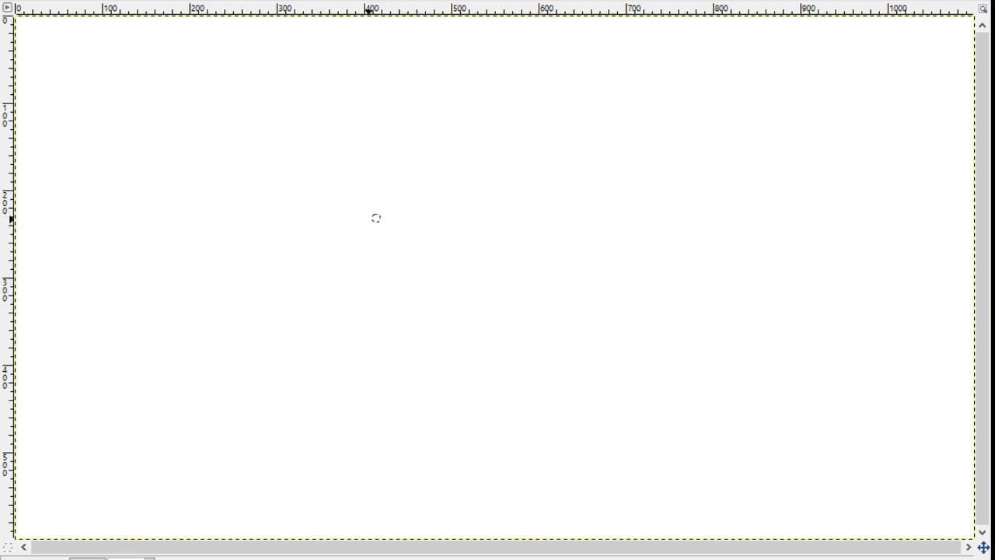
Step: Sketch a long, shallow leaf-like shape across the canvas using upper and lower curves with a central line between them
mouse_move(296, 169)
mouse_down()
mouse_move(506, 188)
mouse_move(739, 161)
mouse_up()
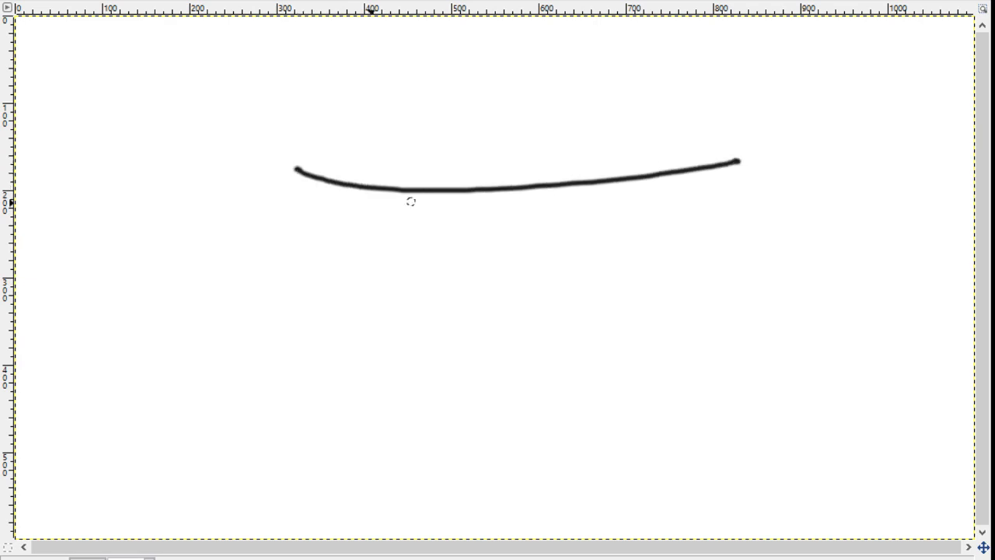
mouse_move(299, 168)
mouse_down()
mouse_move(751, 230)
mouse_move(836, 211)
mouse_up()
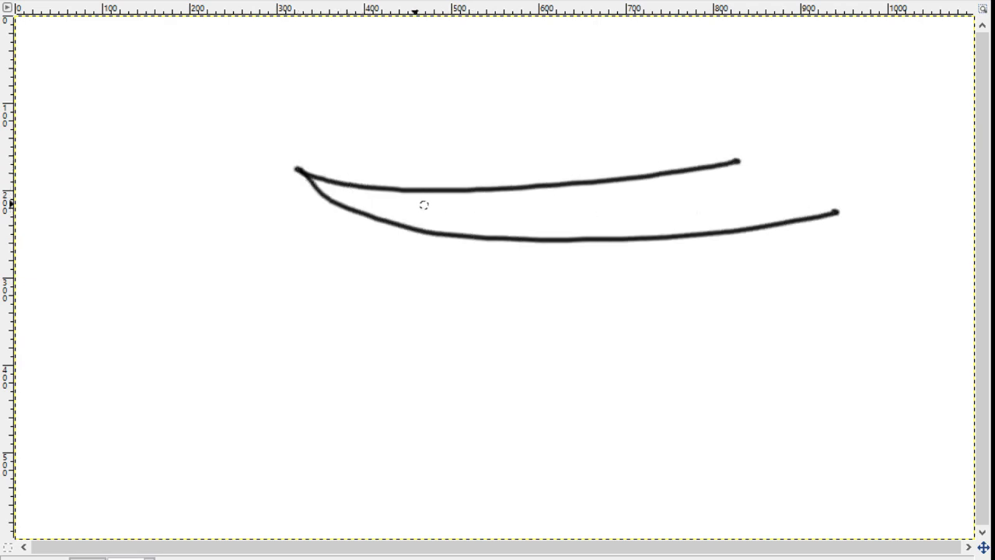
mouse_move(337, 172)
mouse_down()
mouse_move(352, 181)
mouse_move(844, 188)
mouse_up()
Step: Add short slanted lines along the upper band of the long shape, plus one across its lower band
drag(532, 187, 568, 203)
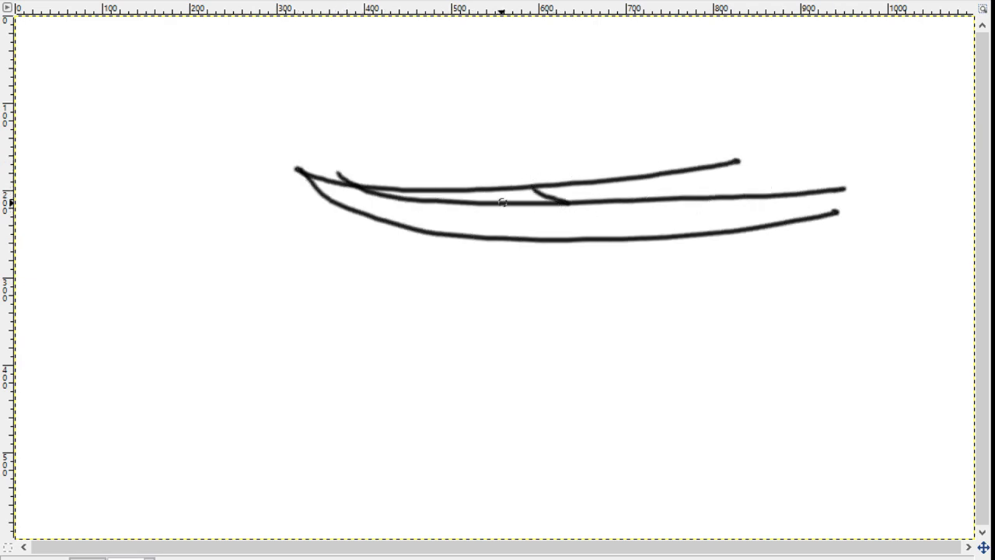
drag(491, 205, 528, 241)
drag(586, 180, 643, 205)
drag(639, 174, 704, 192)
drag(670, 172, 779, 192)
drag(749, 180, 817, 211)
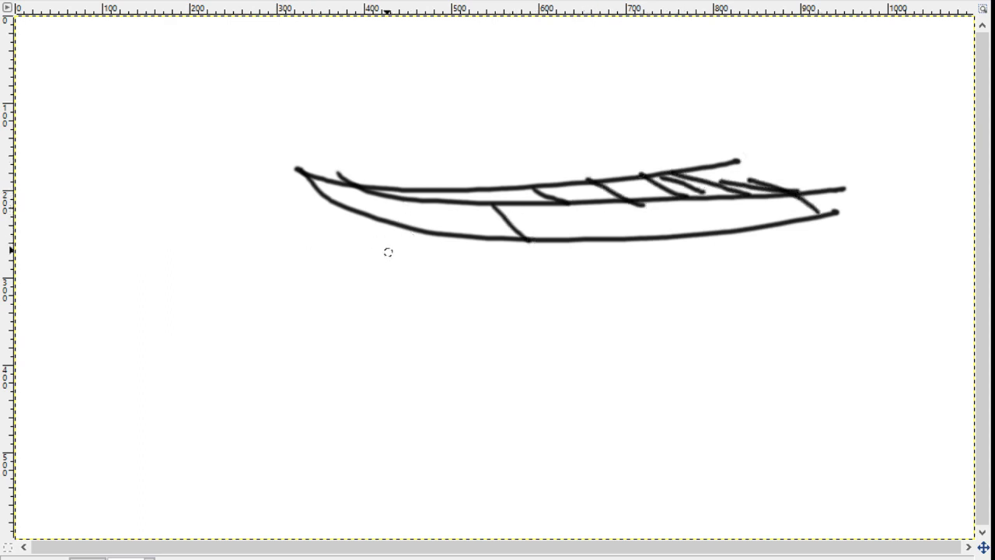
Step: Hatch the lower band of the long shape with slanted strokes from its pointed tip to its wide end
drag(314, 176, 345, 208)
mouse_move(347, 191)
mouse_down()
mouse_move(363, 210)
mouse_move(382, 212)
mouse_up()
drag(379, 194, 424, 221)
mouse_move(427, 194)
mouse_down()
mouse_move(444, 227)
mouse_move(471, 221)
mouse_up()
drag(469, 196, 532, 244)
drag(530, 213, 586, 246)
mouse_move(568, 197)
mouse_down()
mouse_move(608, 232)
mouse_move(645, 236)
mouse_up()
mouse_move(635, 199)
mouse_down()
mouse_move(661, 228)
mouse_move(704, 226)
mouse_up()
mouse_move(712, 183)
mouse_down()
mouse_move(758, 212)
mouse_move(816, 200)
mouse_up()
Step: Close the upper edge of the shape's wide end and draw a narrow stem with a capped tip extending from it
mouse_move(747, 155)
mouse_down()
mouse_move(823, 174)
mouse_move(945, 130)
mouse_up()
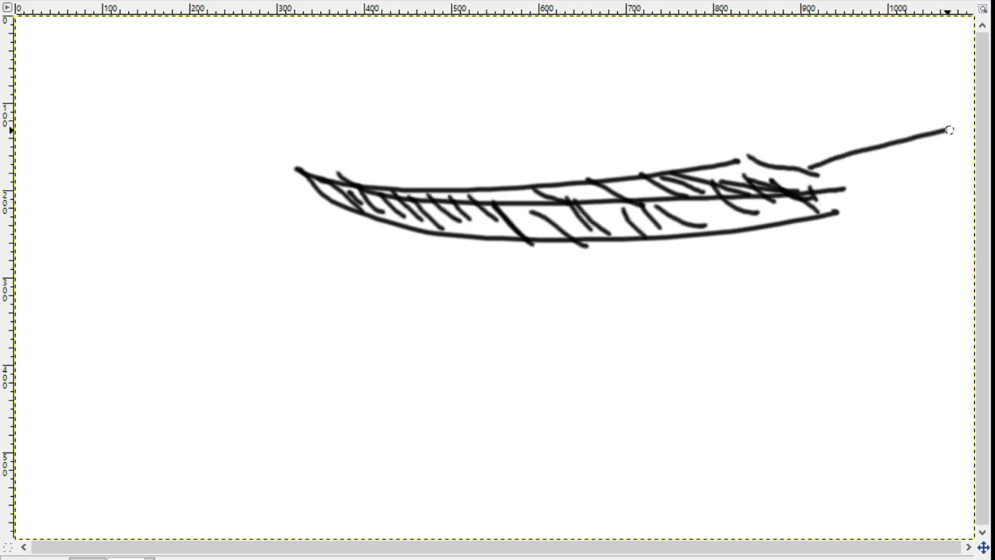
mouse_move(832, 180)
mouse_down()
mouse_move(934, 137)
mouse_move(917, 122)
mouse_move(950, 148)
mouse_move(830, 179)
mouse_up()
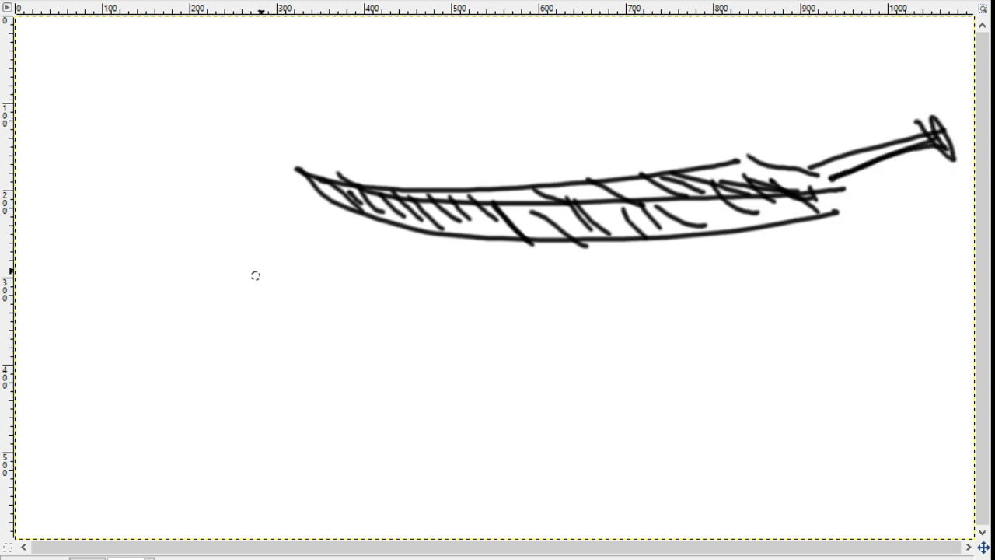
Step: Draw a long, nearly horizontal dimension line below the long shape with an upright end mark at each side
drag(356, 260, 361, 362)
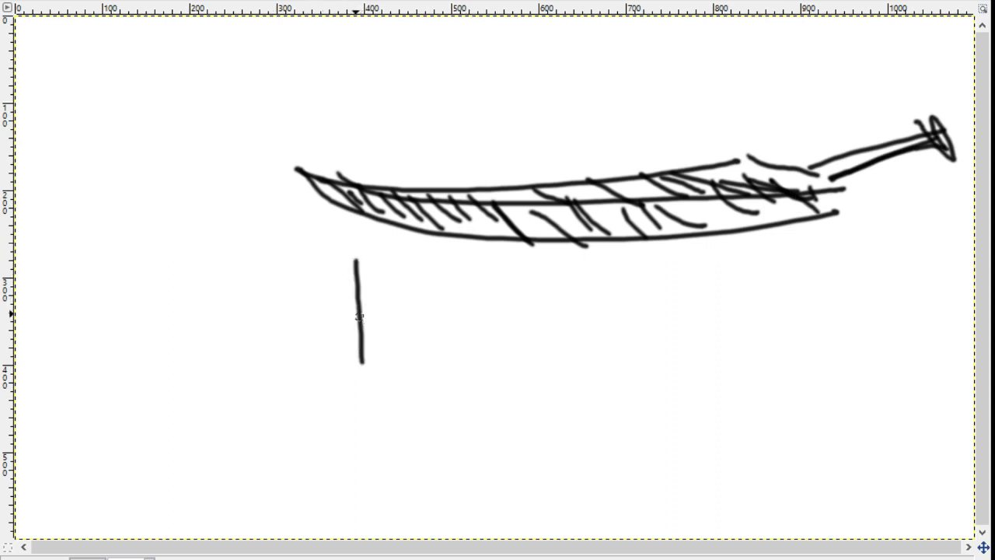
drag(343, 308, 773, 287)
drag(791, 251, 766, 366)
Step: Handwrite the measurement "10 cm" below the dimension line and 3" underneath it
drag(480, 343, 470, 406)
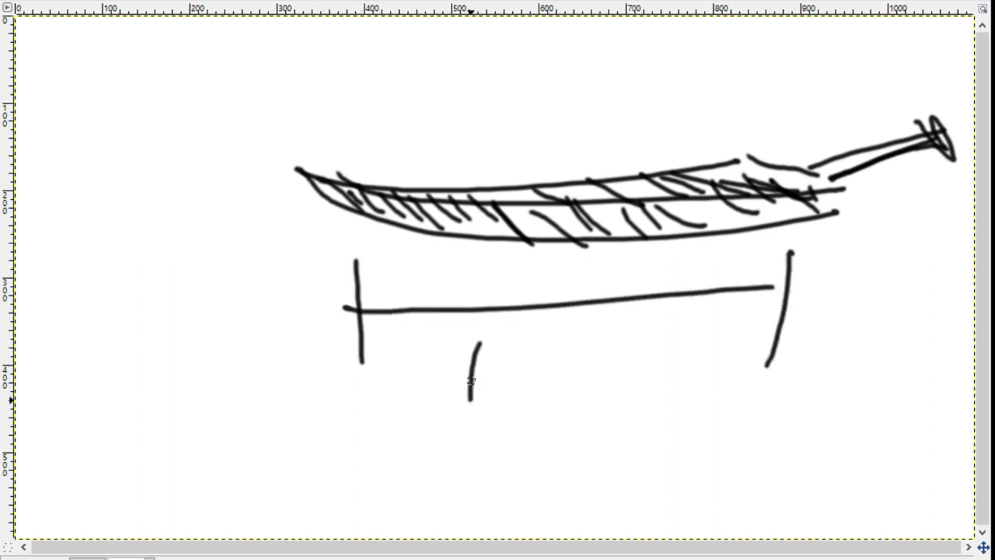
drag(544, 357, 536, 356)
mouse_move(633, 373)
mouse_down()
mouse_move(635, 398)
mouse_move(667, 363)
mouse_move(737, 378)
mouse_up()
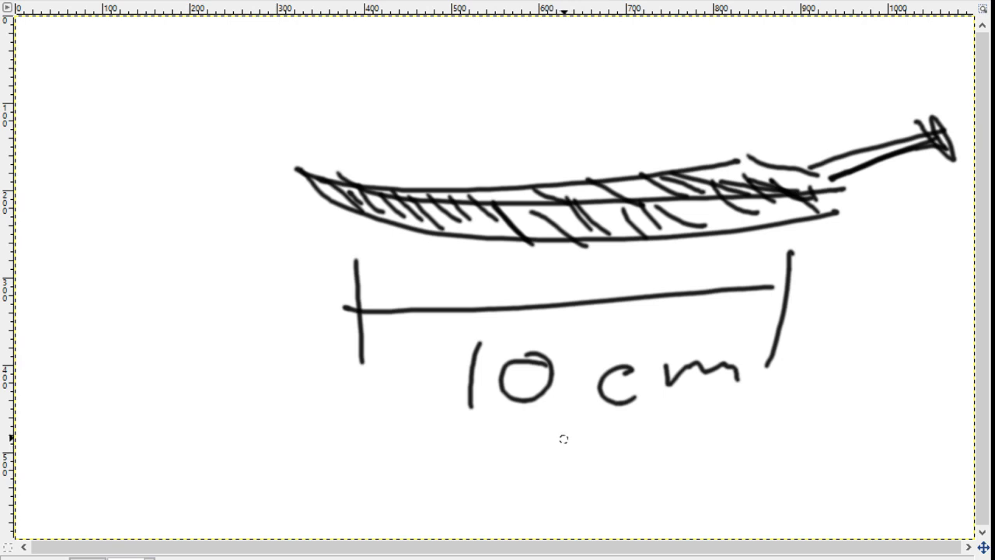
mouse_move(559, 438)
mouse_down()
mouse_move(593, 437)
mouse_move(577, 472)
mouse_up()
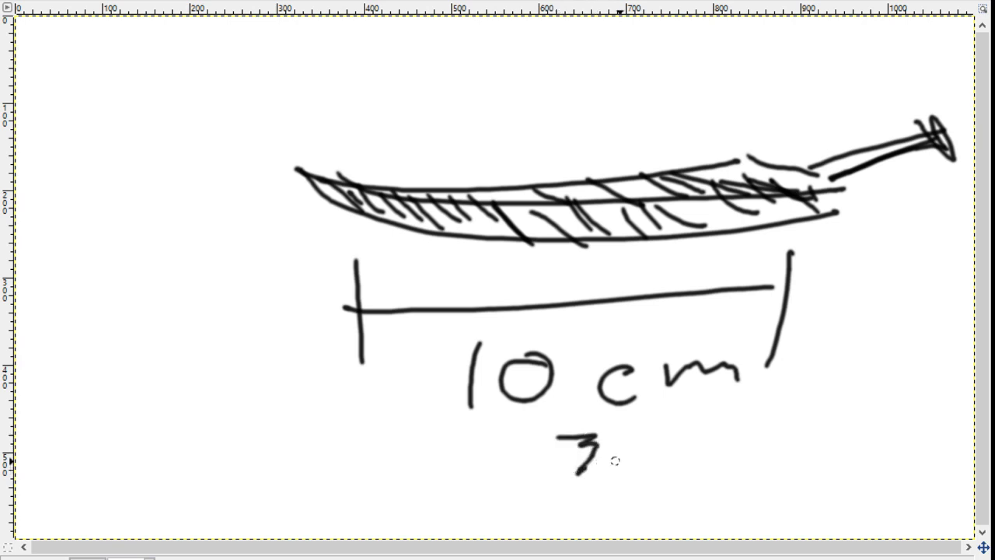
mouse_move(630, 426)
mouse_down()
mouse_move(624, 447)
mouse_move(641, 450)
mouse_up()
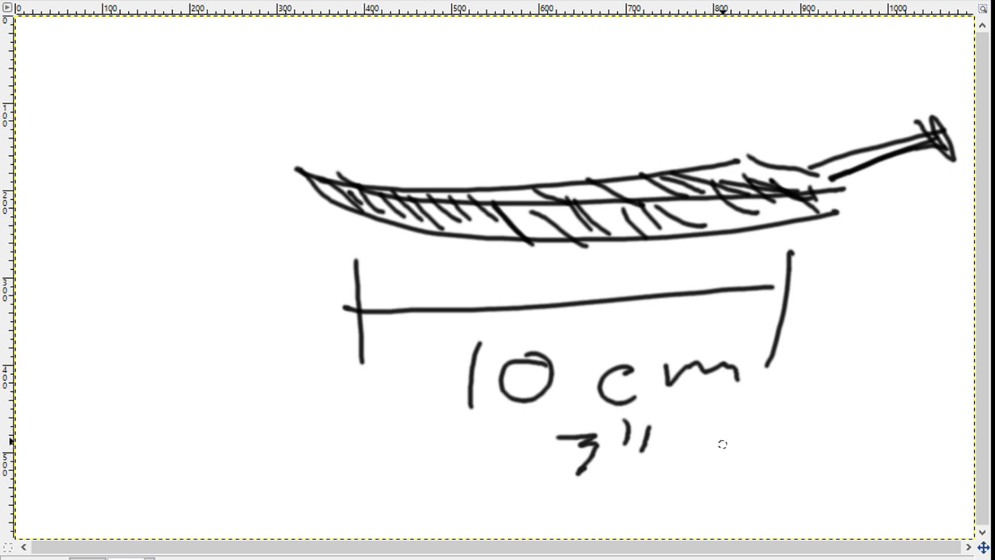
Step: Undo every stroke of the measurements and the long hatched shape until the canvas is blank
key(ctrl+z)
key(ctrl+z)
key(ctrl+z)
key(ctrl+z)
key(ctrl+z)
key(ctrl+z)
key(ctrl+z)
key(ctrl+z)
key(ctrl+z)
key(ctrl+z)
key(ctrl+z)
key(ctrl+z)
key(ctrl+z)
key(ctrl+z)
key(ctrl+z)
key(ctrl+z)
key(ctrl+z)
key(ctrl+z)
key(ctrl+z)
key(ctrl+z)
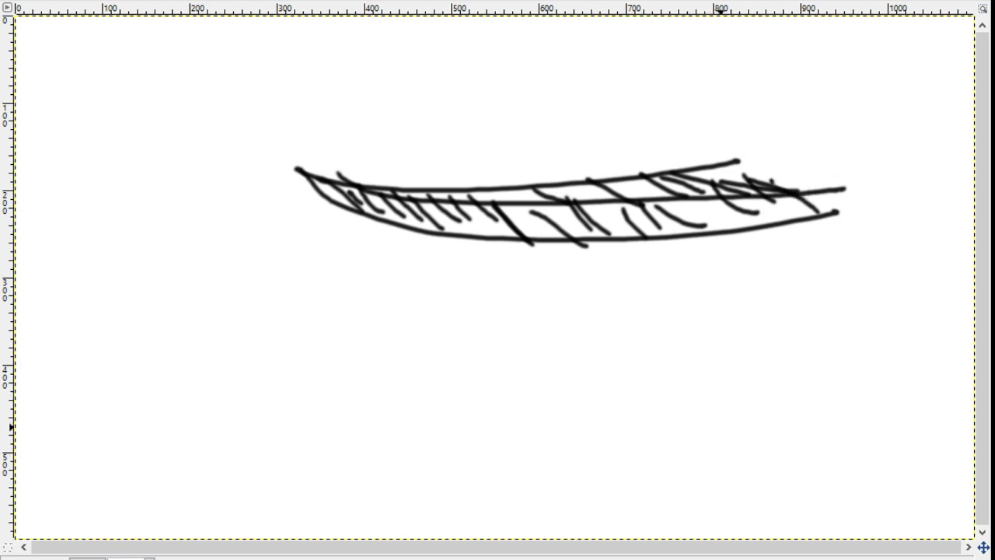
key(ctrl+z)
key(ctrl+z)
key(ctrl+z)
key(ctrl+z)
key(ctrl+z)
key(ctrl+z)
key(ctrl+z)
key(ctrl+z)
key(ctrl+z)
key(ctrl+z)
key(ctrl+z)
key(ctrl+z)
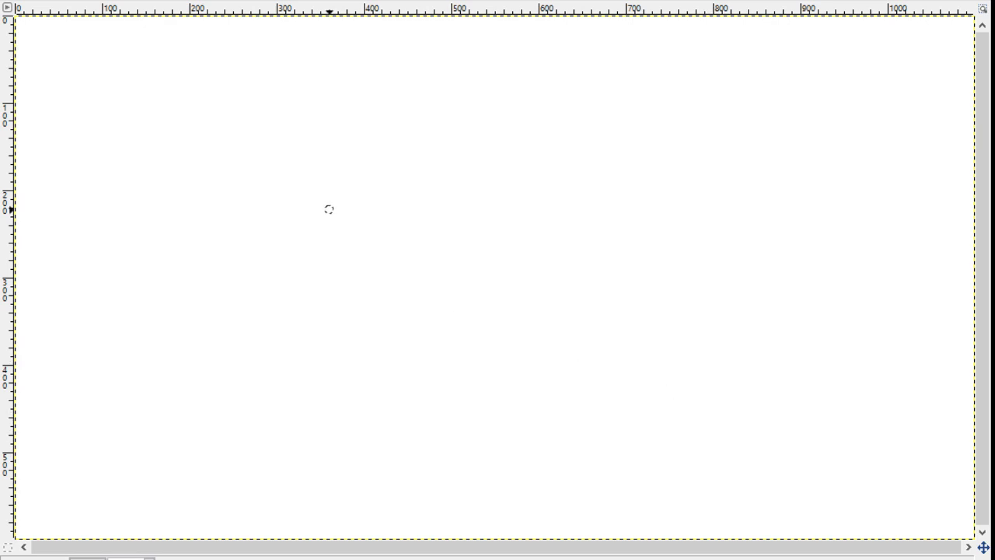
Step: Draw a long curved blade shape from three sweeping lines and hatch its lower band with slanted strokes
mouse_move(297, 207)
mouse_down()
mouse_move(595, 233)
mouse_move(771, 206)
mouse_move(388, 272)
mouse_move(854, 261)
mouse_up()
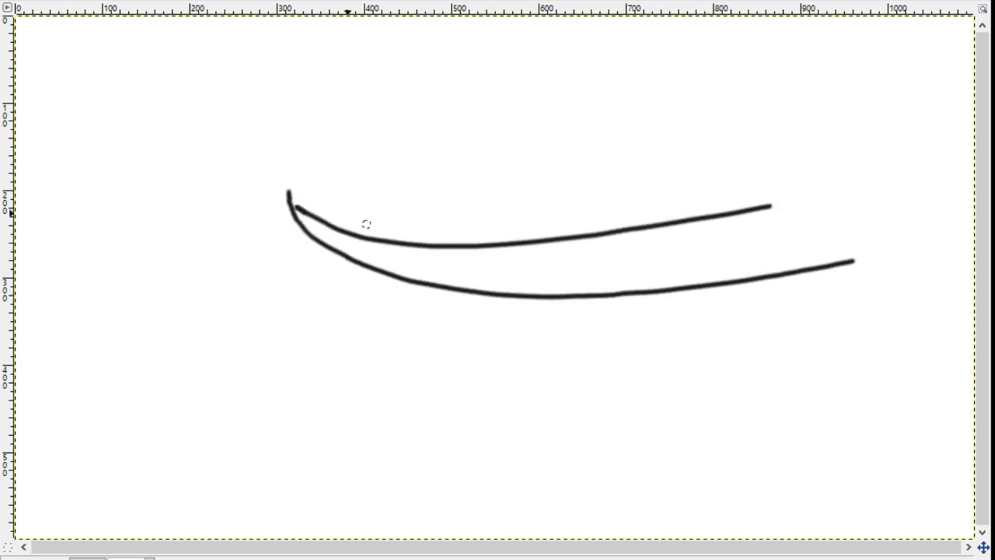
drag(293, 182, 806, 158)
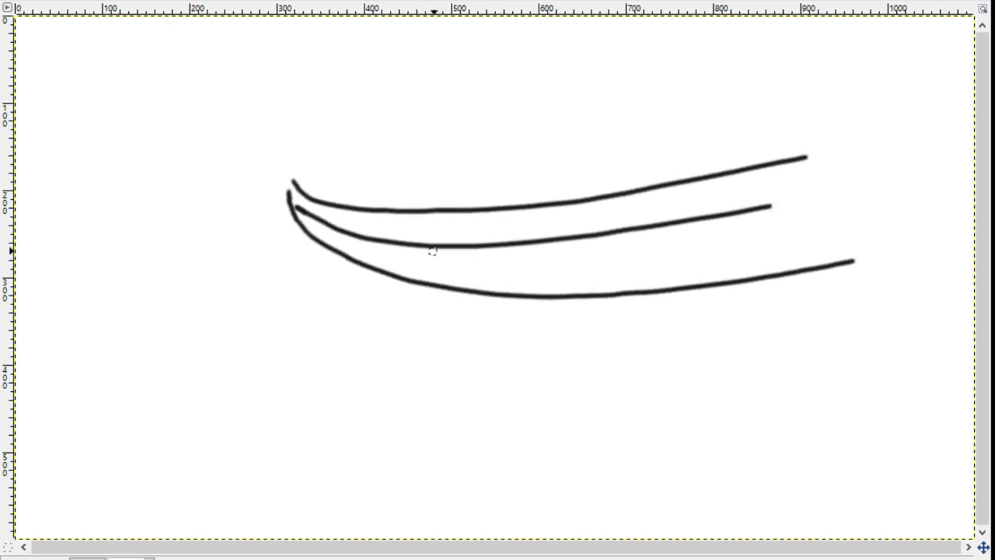
drag(435, 247, 414, 268)
drag(511, 232, 456, 275)
drag(540, 245, 506, 270)
drag(565, 247, 542, 270)
drag(627, 236, 576, 288)
drag(680, 229, 645, 265)
drag(746, 225, 685, 273)
drag(810, 221, 779, 250)
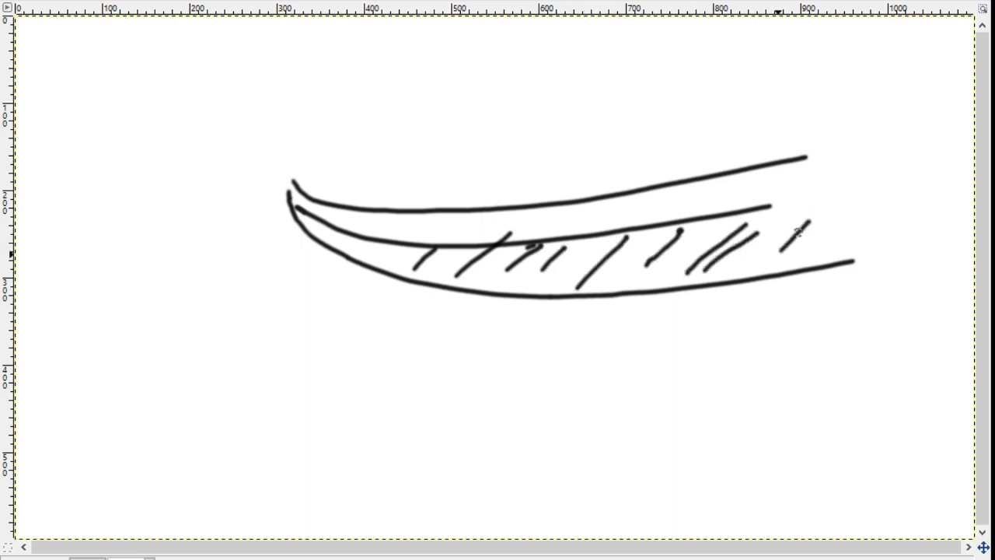
drag(865, 223, 820, 261)
Step: Add short strokes slanting the opposite way along the central line, from the blade's pointed tip to its wide end
drag(365, 210, 405, 258)
drag(419, 225, 439, 260)
drag(456, 223, 470, 257)
drag(496, 224, 509, 249)
drag(554, 215, 581, 253)
drag(642, 218, 708, 227)
drag(755, 204, 775, 239)
drag(832, 200, 844, 230)
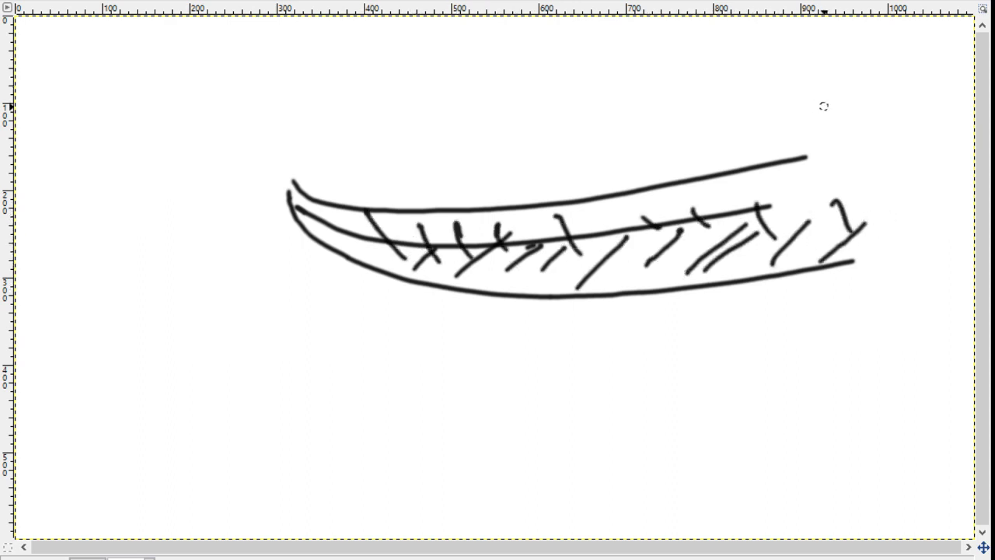
Step: Undo the hatching and all curves of the blade shape until the canvas is blank
key(ctrl+z)
key(ctrl+z)
key(ctrl+z)
key(ctrl+z)
key(ctrl+z)
key(ctrl+z)
key(ctrl+z)
key(ctrl+z)
key(ctrl+z)
key(ctrl+z)
key(ctrl+z)
key(ctrl+z)
key(ctrl+z)
key(ctrl+z)
key(ctrl+z)
key(ctrl+z)
key(ctrl+z)
key(ctrl+z)
key(ctrl+z)
key(ctrl+z)
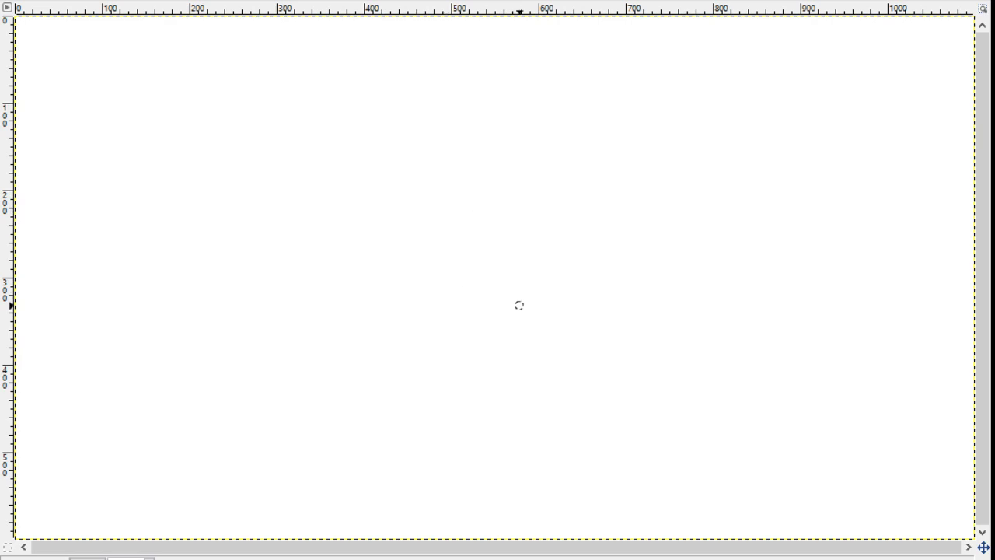
Step: Draw a U-shaped necklace cord with a central hanging line, a crossbar and a curved, hatched claw-like pendant
mouse_move(362, 150)
mouse_down()
mouse_move(497, 250)
mouse_move(675, 104)
mouse_up()
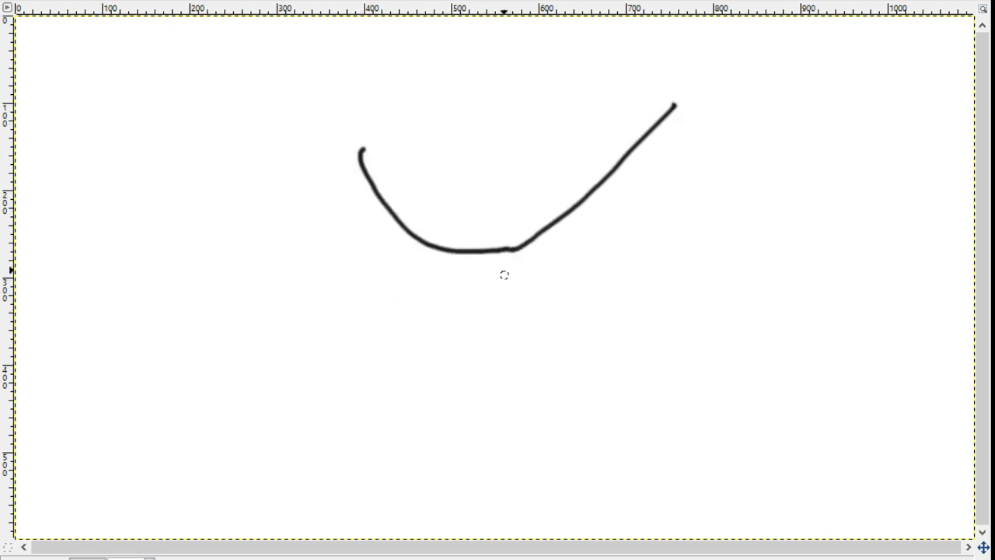
mouse_move(501, 250)
mouse_down()
mouse_move(501, 359)
mouse_move(545, 357)
mouse_move(501, 420)
mouse_up()
mouse_move(506, 355)
mouse_down()
mouse_move(504, 423)
mouse_move(482, 459)
mouse_move(599, 520)
mouse_move(635, 512)
mouse_up()
click(491, 411)
drag(523, 412, 620, 512)
drag(505, 424, 576, 507)
mouse_move(519, 444)
mouse_down()
mouse_move(525, 426)
mouse_move(531, 476)
mouse_move(557, 488)
mouse_up()
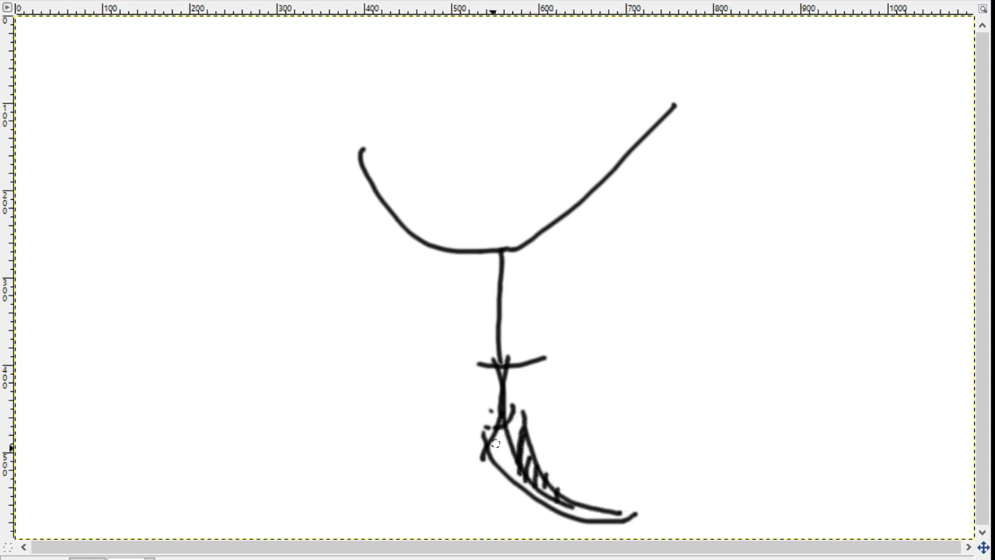
mouse_move(494, 441)
mouse_down()
mouse_move(528, 457)
mouse_move(536, 498)
mouse_move(553, 507)
mouse_up()
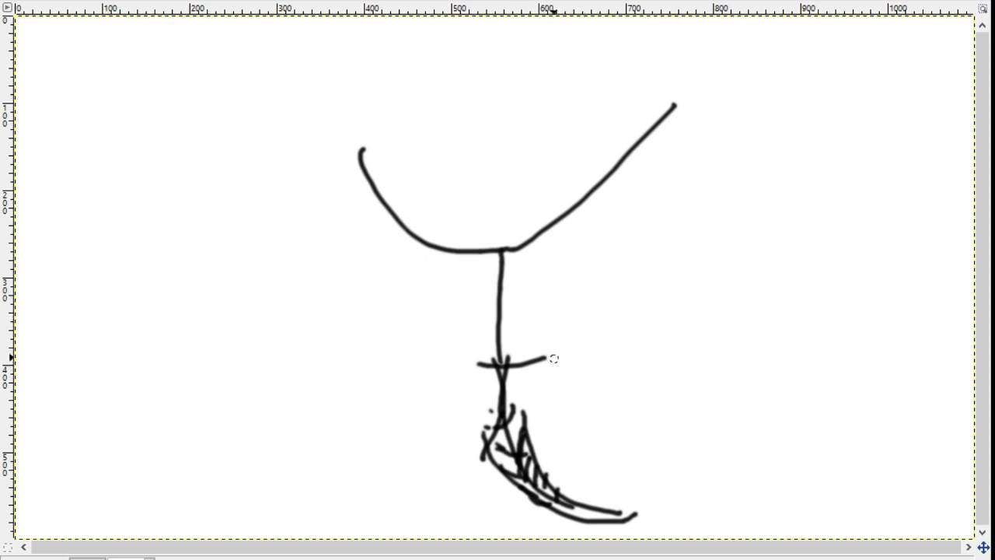
Step: Hang diamond-shaped charms on short strings, one from each crossbar end and two along each side of the cord
mouse_move(551, 351)
mouse_down()
mouse_move(551, 428)
mouse_move(542, 426)
mouse_move(557, 455)
mouse_move(574, 417)
mouse_move(546, 428)
mouse_move(576, 420)
mouse_up()
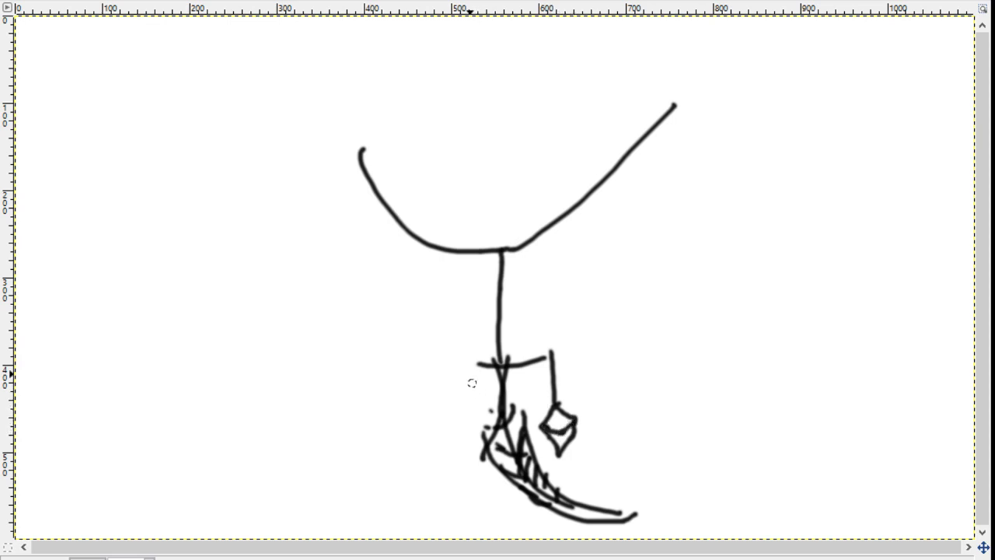
drag(474, 355, 469, 394)
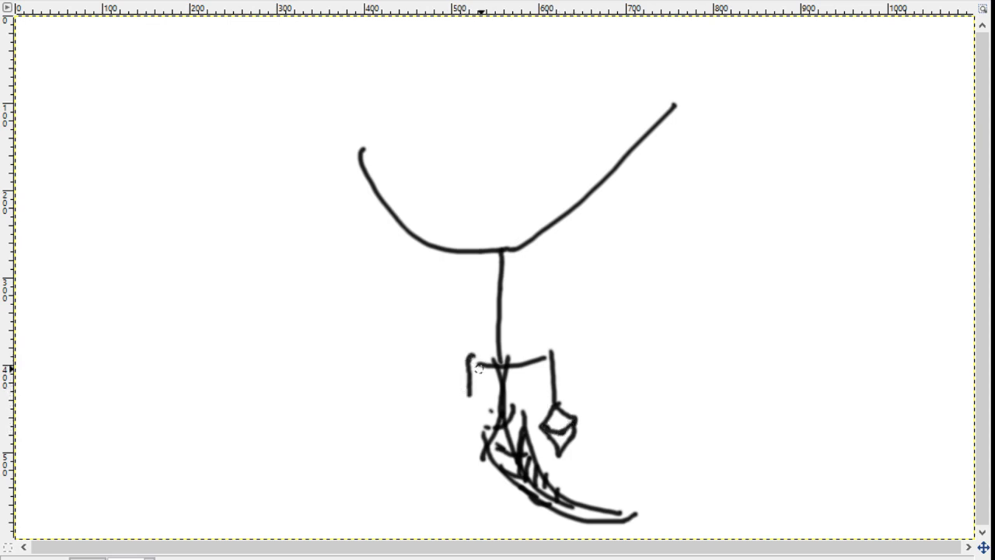
mouse_move(440, 241)
mouse_down()
mouse_move(428, 301)
mouse_move(404, 329)
mouse_move(447, 332)
mouse_move(427, 303)
mouse_up()
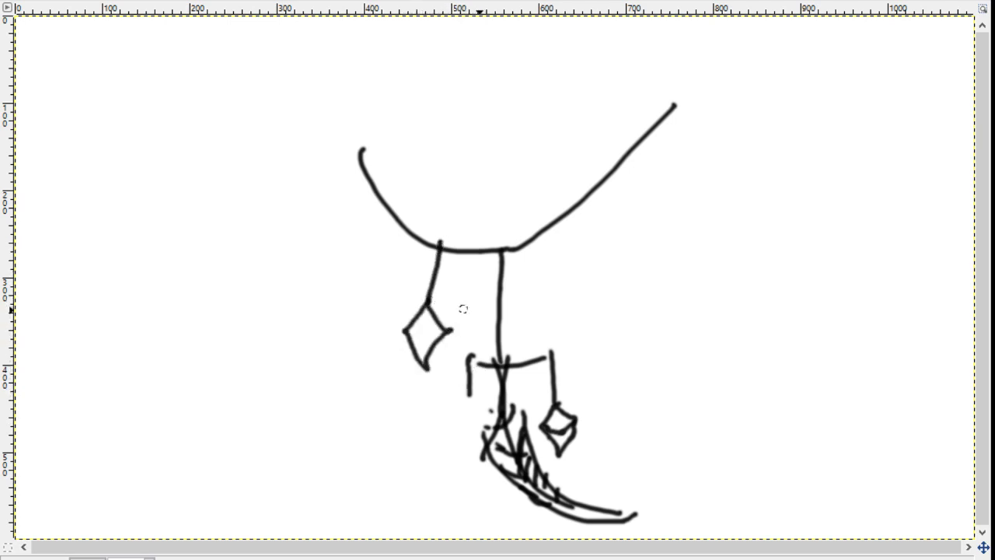
mouse_move(580, 205)
mouse_down()
mouse_move(575, 275)
mouse_move(588, 335)
mouse_move(577, 277)
mouse_up()
mouse_move(461, 399)
mouse_down()
mouse_move(433, 425)
mouse_move(457, 458)
mouse_move(456, 393)
mouse_up()
drag(445, 429, 475, 411)
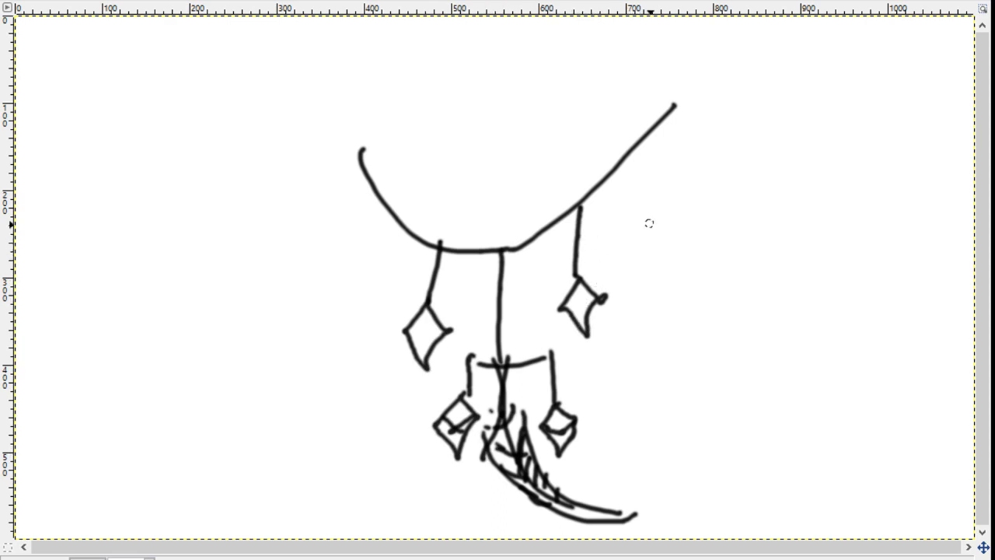
mouse_move(658, 132)
mouse_down()
mouse_move(640, 213)
mouse_move(653, 260)
mouse_move(650, 212)
mouse_up()
mouse_move(377, 199)
mouse_down()
mouse_move(372, 251)
mouse_move(353, 272)
mouse_move(384, 258)
mouse_move(366, 256)
mouse_up()
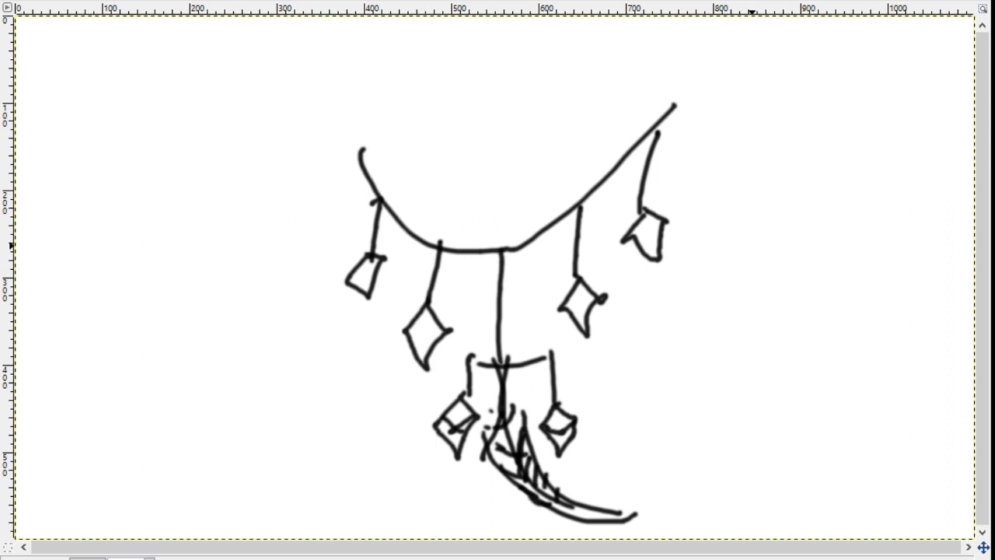
Step: Undo the charms, pendant and cord of the necklace until the canvas is blank
key(ctrl+z)
key(ctrl+z)
key(ctrl+z)
key(ctrl+z)
key(ctrl+z)
key(ctrl+z)
key(ctrl+z)
key(ctrl+z)
key(ctrl+z)
key(ctrl+z)
key(ctrl+z)
key(ctrl+z)
key(ctrl+z)
key(ctrl+z)
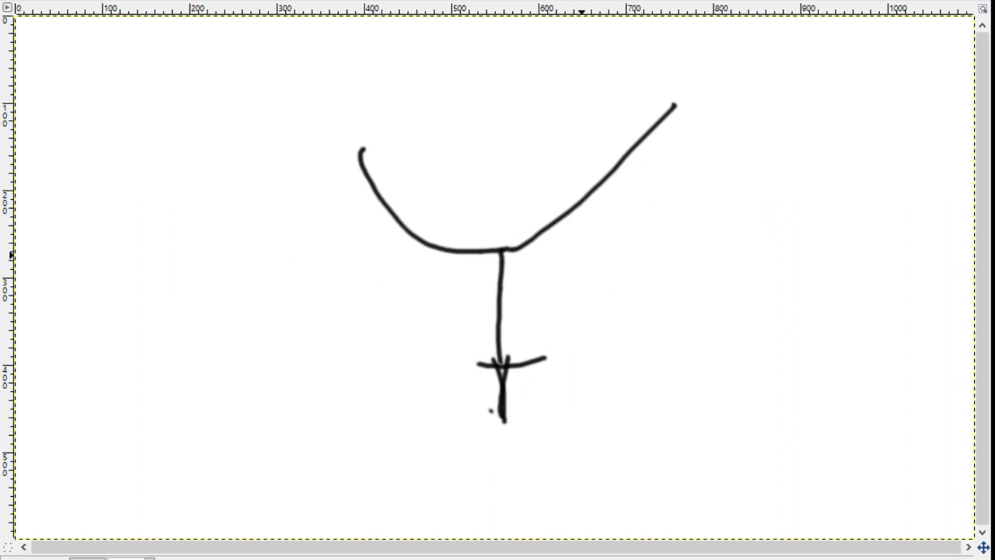
key(ctrl+z)
key(ctrl+z)
key(ctrl+z)
key(ctrl+z)
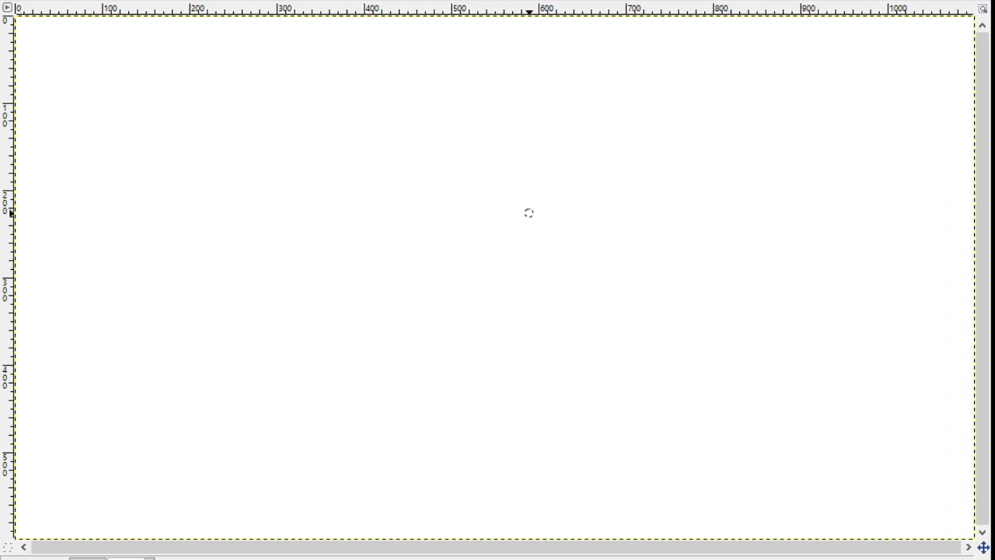
Step: Scribble two dark oval eyes side by side and add slanted tufts rising from their outer corners
mouse_move(532, 208)
mouse_down()
mouse_move(460, 223)
mouse_move(502, 271)
mouse_move(489, 268)
mouse_move(542, 223)
mouse_move(497, 268)
mouse_move(533, 233)
mouse_move(466, 249)
mouse_move(510, 215)
mouse_move(500, 249)
mouse_up()
mouse_move(631, 208)
mouse_down()
mouse_move(617, 280)
mouse_move(589, 244)
mouse_move(649, 264)
mouse_move(661, 233)
mouse_move(633, 256)
mouse_move(613, 234)
mouse_move(642, 224)
mouse_up()
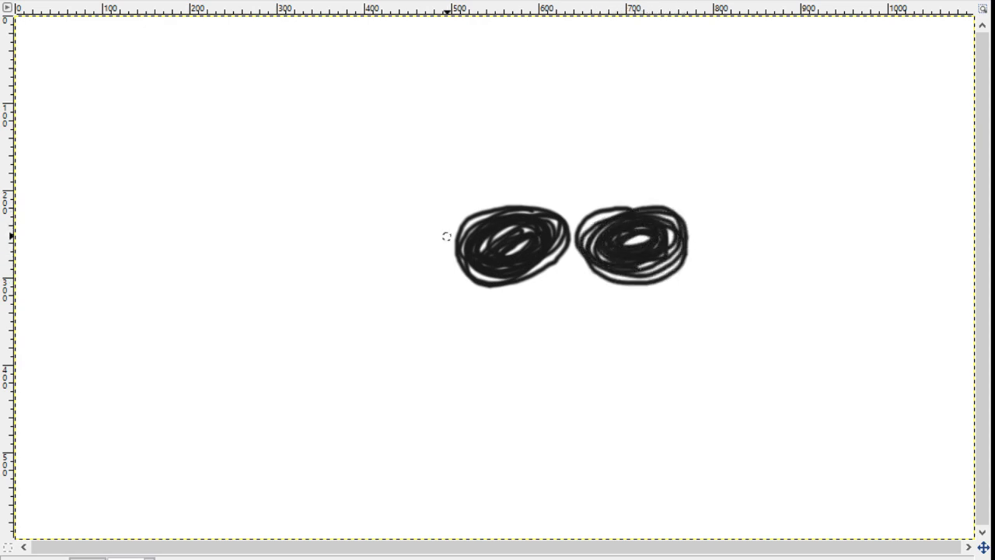
mouse_move(382, 161)
mouse_down()
mouse_move(393, 170)
mouse_move(378, 148)
mouse_up()
mouse_move(456, 226)
mouse_down()
mouse_move(382, 185)
mouse_move(383, 171)
mouse_move(490, 208)
mouse_up()
mouse_move(686, 209)
mouse_down()
mouse_move(710, 181)
mouse_move(699, 175)
mouse_move(703, 198)
mouse_move(690, 222)
mouse_up()
Step: Scribble a small oval nose with a line running down from it to a wide, heavily stroked mouth
mouse_move(587, 272)
mouse_down()
mouse_move(543, 285)
mouse_move(612, 288)
mouse_move(561, 283)
mouse_move(587, 290)
mouse_move(559, 345)
mouse_up()
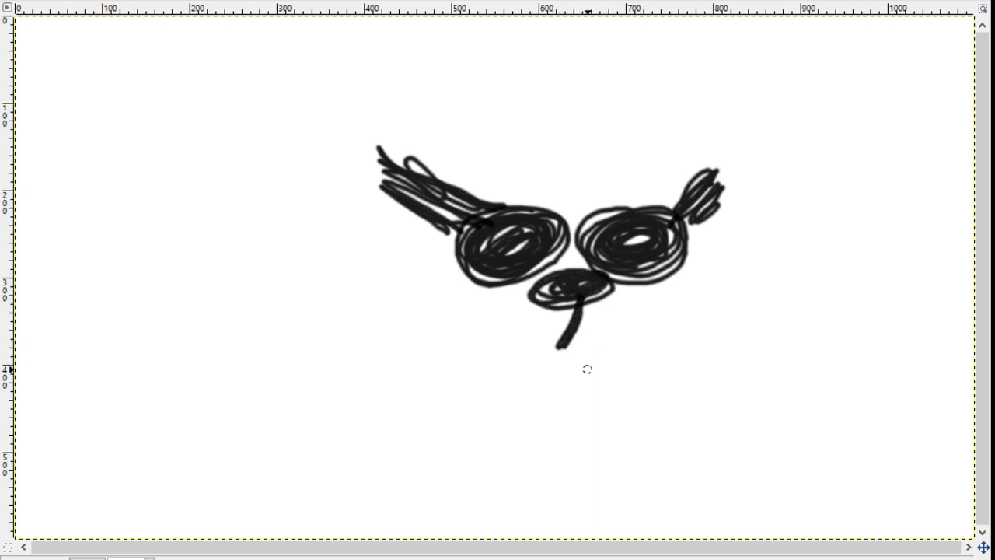
mouse_move(485, 320)
mouse_down()
mouse_move(592, 335)
mouse_move(641, 322)
mouse_move(498, 311)
mouse_move(607, 338)
mouse_move(647, 321)
mouse_move(509, 304)
mouse_move(655, 330)
mouse_move(503, 328)
mouse_move(487, 304)
mouse_move(518, 379)
mouse_move(493, 320)
mouse_move(550, 363)
mouse_move(633, 336)
mouse_move(515, 369)
mouse_move(596, 347)
mouse_move(547, 359)
mouse_move(529, 332)
mouse_move(555, 330)
mouse_move(540, 356)
mouse_move(524, 337)
mouse_move(567, 356)
mouse_up()
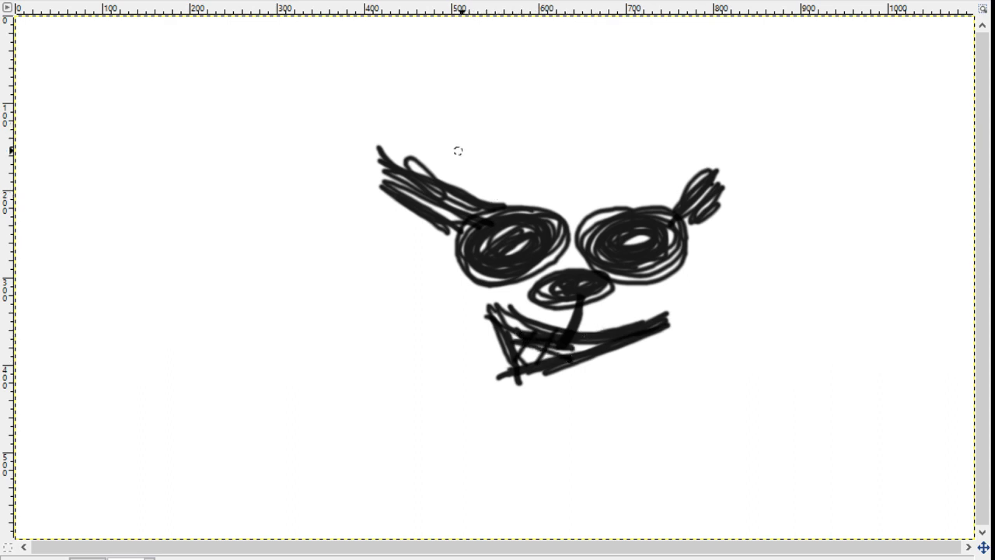
Step: Outline the head with two large looped ears, lines across the forehead and cheek strokes on both sides
mouse_move(458, 101)
mouse_down()
mouse_move(455, 67)
mouse_move(378, 149)
mouse_move(387, 94)
mouse_move(425, 76)
mouse_move(438, 94)
mouse_move(378, 125)
mouse_up()
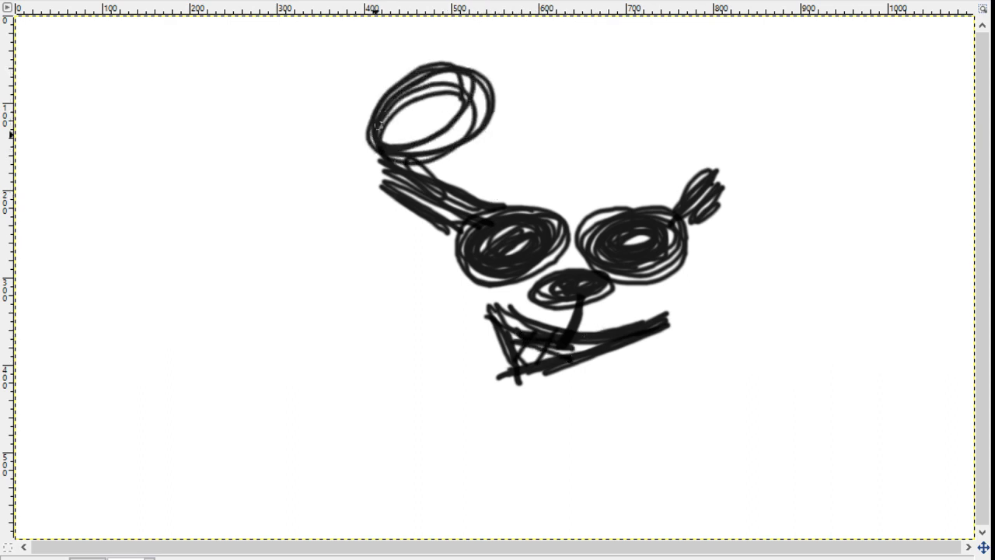
mouse_move(609, 144)
mouse_down()
mouse_move(691, 93)
mouse_move(614, 143)
mouse_move(641, 176)
mouse_move(695, 126)
mouse_up()
mouse_move(478, 181)
mouse_down()
mouse_move(691, 185)
mouse_move(645, 140)
mouse_move(527, 160)
mouse_up()
drag(387, 202, 472, 357)
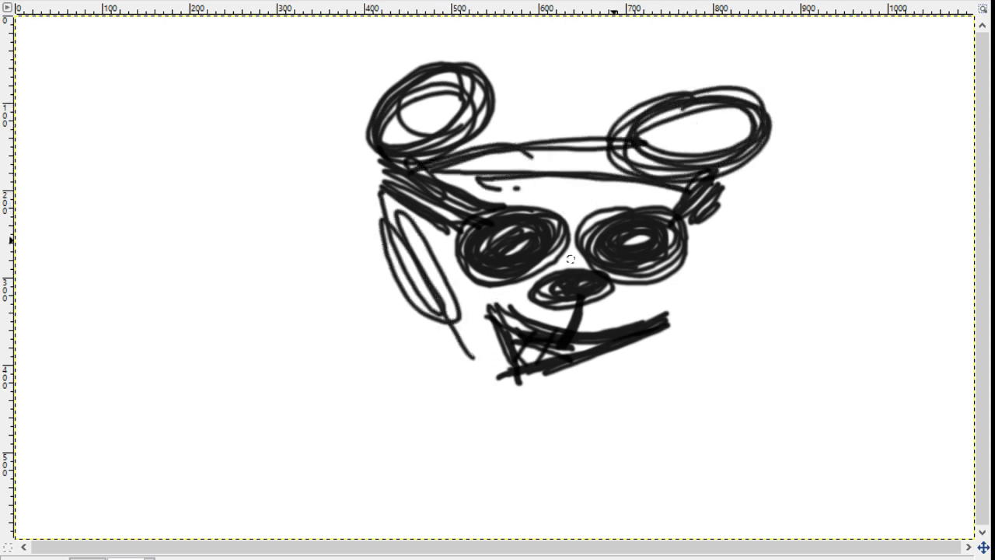
drag(722, 208, 653, 334)
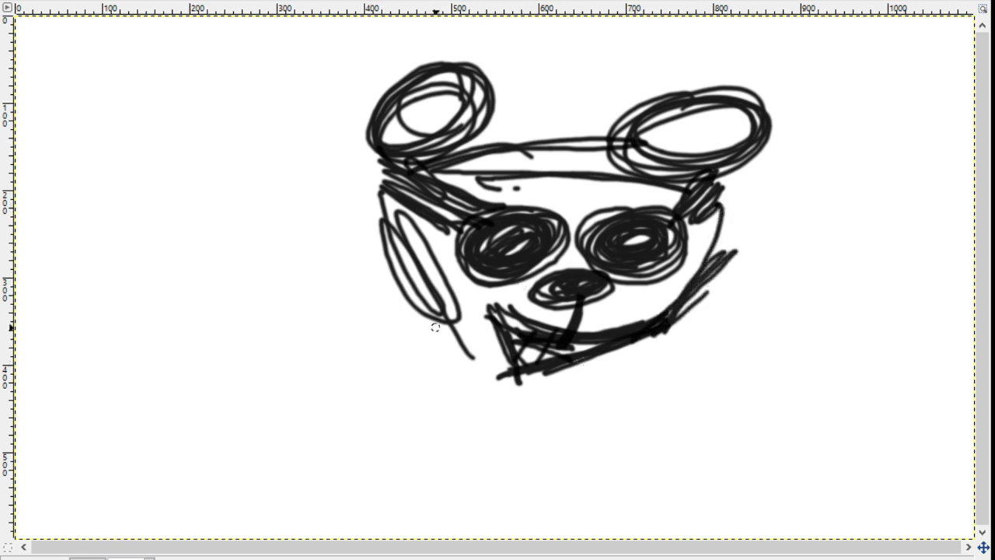
Step: Draw a large slanted tube with an oval open end beside the face and reinforce its sides down to a curved base
mouse_move(284, 195)
mouse_down()
mouse_move(227, 311)
mouse_move(315, 213)
mouse_move(246, 234)
mouse_move(443, 359)
mouse_up()
drag(250, 288, 396, 402)
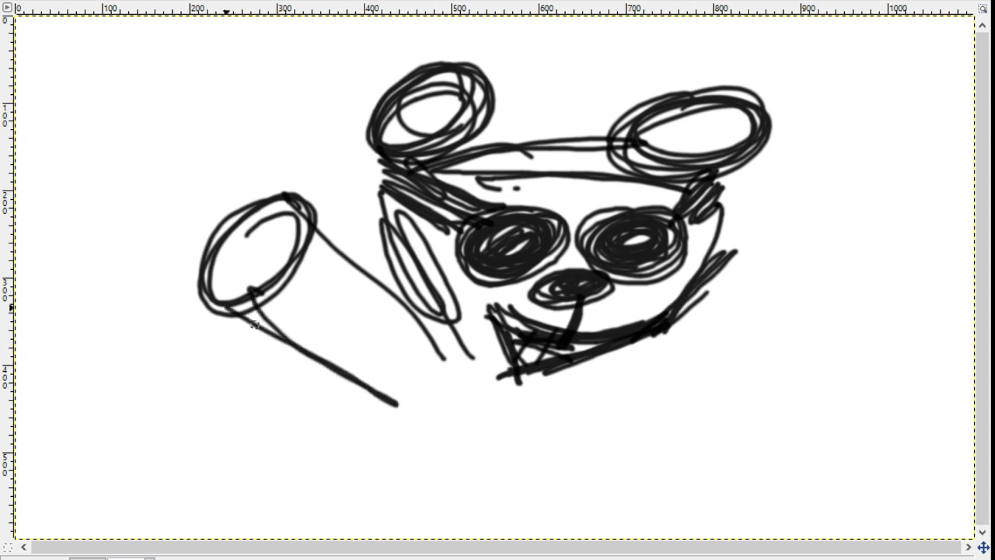
drag(226, 308, 342, 402)
drag(253, 292, 353, 385)
drag(319, 222, 472, 365)
mouse_move(384, 274)
mouse_down()
mouse_move(443, 355)
mouse_move(448, 391)
mouse_move(365, 447)
mouse_up()
drag(371, 392, 389, 402)
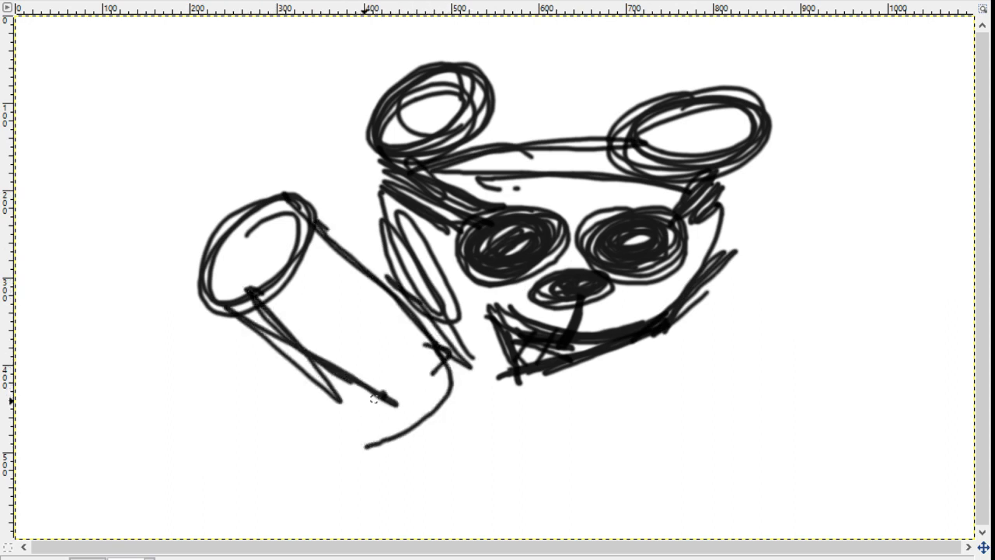
Step: Sketch a rounded, hand-like form gripping the lower side of the tube
drag(322, 358, 334, 434)
mouse_move(349, 371)
mouse_down()
mouse_move(339, 402)
mouse_move(322, 412)
mouse_move(351, 398)
mouse_up()
drag(311, 362, 304, 446)
drag(287, 374, 302, 440)
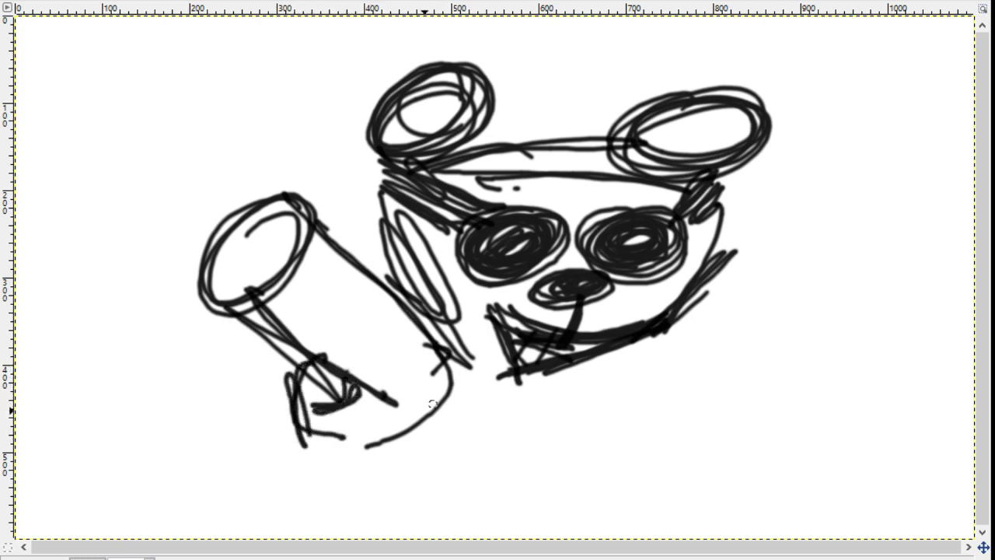
Step: Draw an angular handle extending down from the tube's base to a pointed corner, with shading strokes along its edges
drag(438, 394, 377, 513)
drag(439, 392, 418, 441)
mouse_move(381, 403)
mouse_down()
mouse_move(342, 465)
mouse_move(377, 507)
mouse_up()
drag(346, 468, 366, 476)
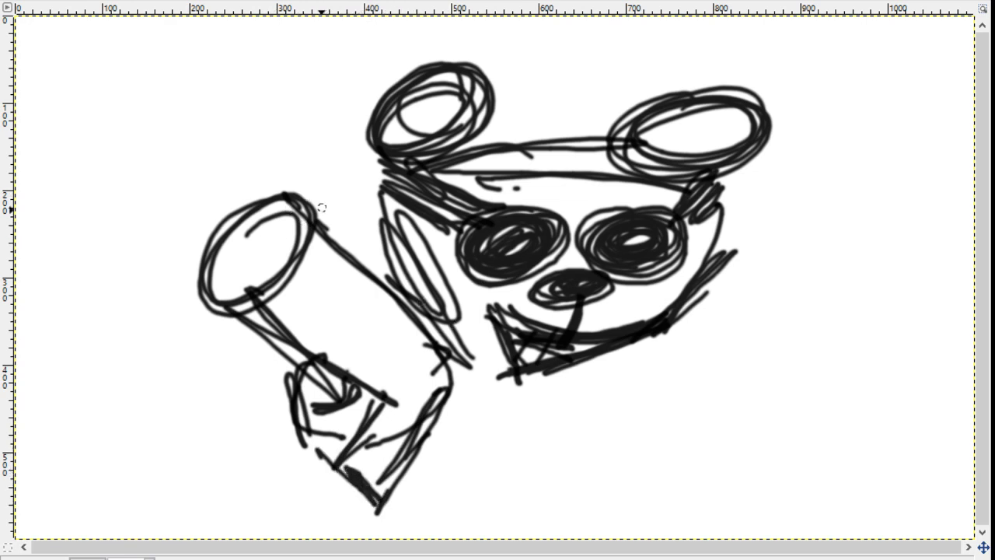
Step: Draw a small circle with crossed lines above the tube's rim and a small rounded loop beside its base
drag(352, 198, 317, 227)
click(361, 193)
mouse_move(353, 187)
mouse_down()
mouse_move(350, 215)
mouse_move(369, 203)
mouse_move(376, 179)
mouse_move(336, 209)
mouse_up()
mouse_move(326, 159)
mouse_down()
mouse_move(362, 220)
mouse_move(323, 162)
mouse_move(348, 199)
mouse_up()
drag(330, 168, 367, 220)
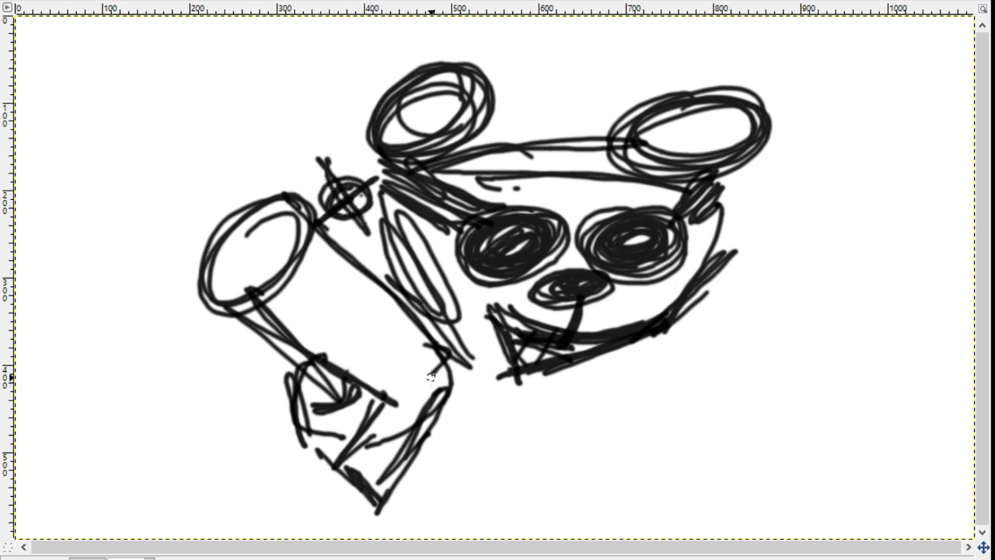
mouse_move(449, 386)
mouse_down()
mouse_move(474, 420)
mouse_move(427, 412)
mouse_move(474, 418)
mouse_move(439, 423)
mouse_up()
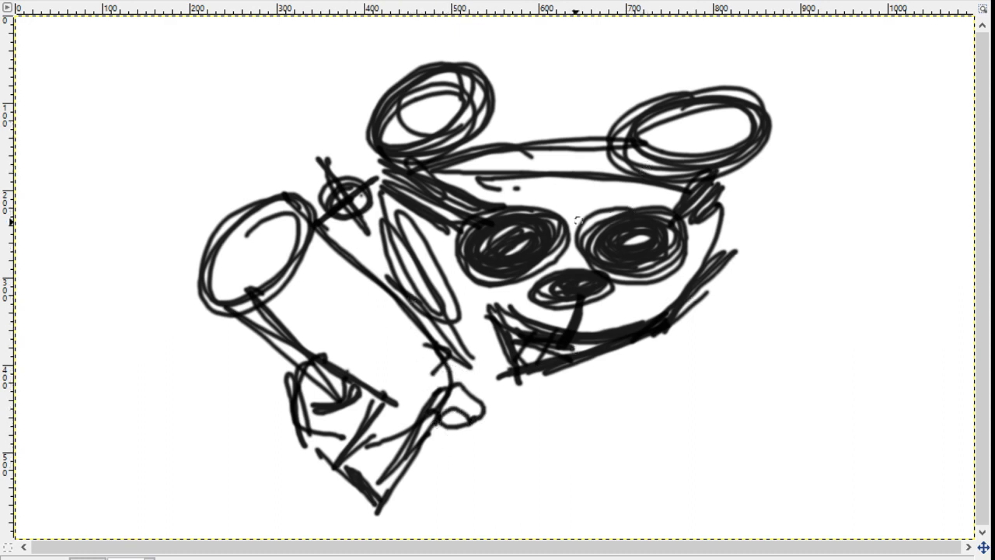
Step: Add curved strokes inside both ears and draw a large curved tail with shaded stripes beside the animal's chin
mouse_move(686, 143)
mouse_down()
mouse_move(726, 132)
mouse_move(708, 123)
mouse_move(640, 143)
mouse_move(767, 122)
mouse_move(653, 142)
mouse_move(727, 127)
mouse_up()
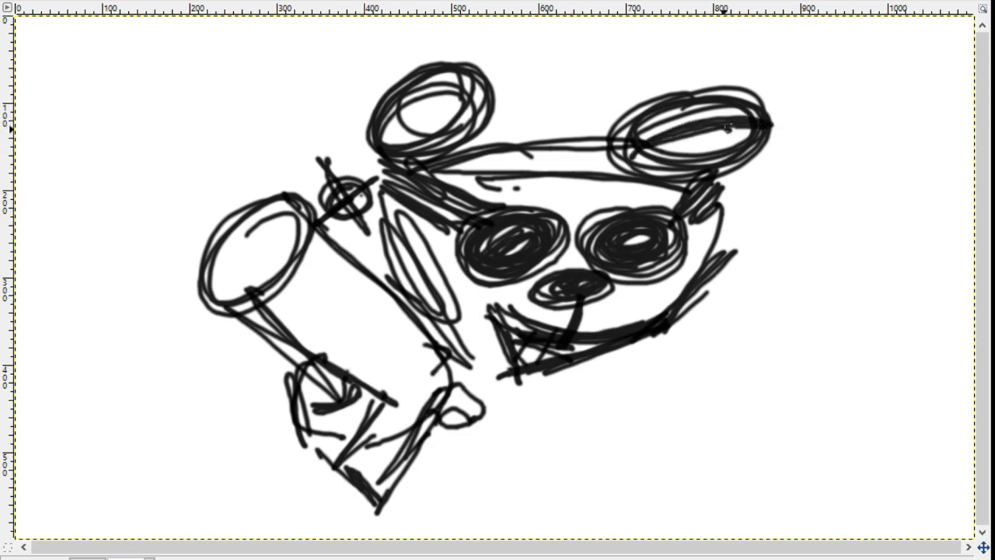
mouse_move(437, 98)
mouse_down()
mouse_move(463, 92)
mouse_move(403, 126)
mouse_move(478, 95)
mouse_move(393, 130)
mouse_move(493, 72)
mouse_up()
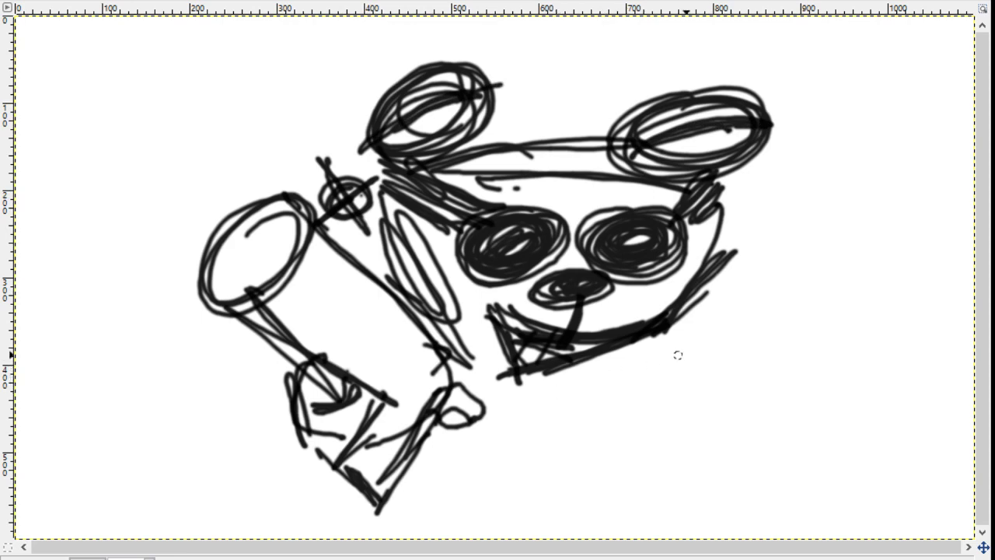
mouse_move(643, 344)
mouse_down()
mouse_move(814, 244)
mouse_move(658, 345)
mouse_move(827, 287)
mouse_move(846, 243)
mouse_move(824, 242)
mouse_move(894, 242)
mouse_move(753, 436)
mouse_move(641, 424)
mouse_move(880, 247)
mouse_move(895, 258)
mouse_move(725, 431)
mouse_move(634, 424)
mouse_up()
mouse_move(700, 332)
mouse_down()
mouse_move(696, 419)
mouse_move(704, 355)
mouse_move(710, 420)
mouse_move(724, 435)
mouse_move(790, 381)
mouse_move(814, 419)
mouse_move(801, 360)
mouse_move(837, 370)
mouse_move(820, 361)
mouse_move(810, 370)
mouse_move(885, 323)
mouse_move(842, 283)
mouse_move(861, 289)
mouse_move(865, 245)
mouse_move(892, 232)
mouse_move(867, 240)
mouse_up()
mouse_move(660, 370)
mouse_down()
mouse_move(659, 419)
mouse_move(639, 365)
mouse_move(636, 419)
mouse_up()
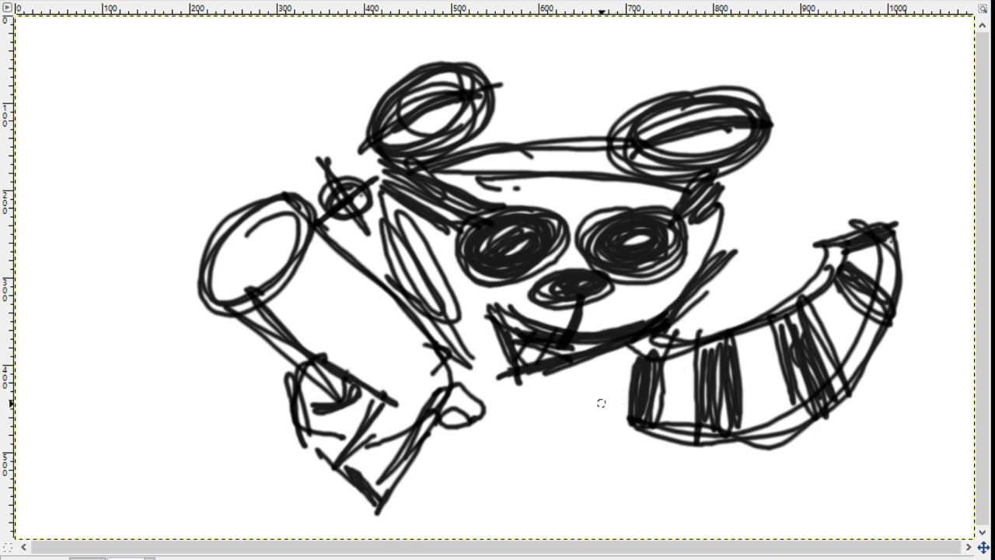
Step: Sketch a curved body line and a cluster of rounded paw shapes beneath the animal's face
mouse_move(622, 360)
mouse_down()
mouse_move(583, 497)
mouse_move(628, 422)
mouse_move(617, 372)
mouse_move(537, 509)
mouse_move(616, 439)
mouse_move(620, 377)
mouse_move(536, 507)
mouse_up()
mouse_move(495, 420)
mouse_down()
mouse_move(528, 474)
mouse_move(554, 448)
mouse_up()
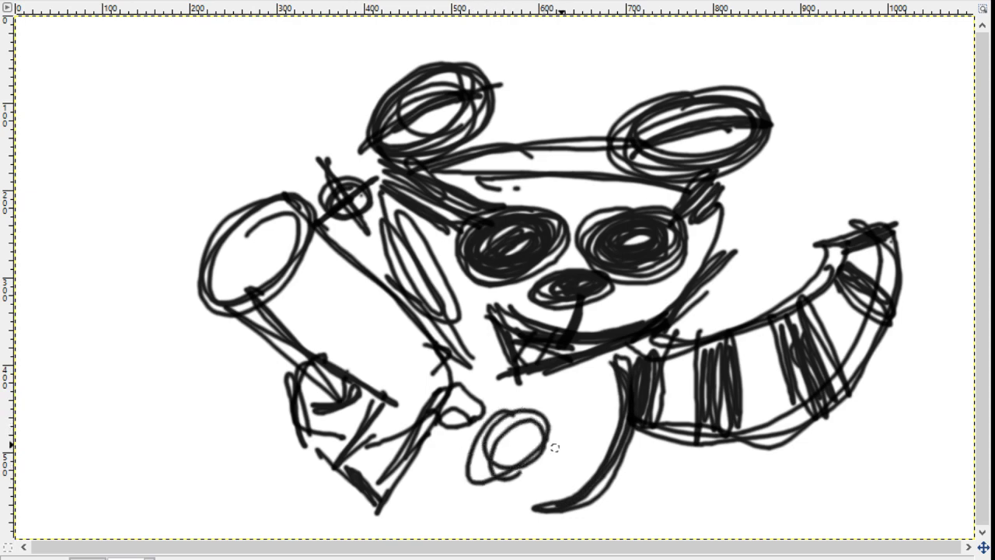
mouse_move(614, 434)
mouse_down()
mouse_move(569, 476)
mouse_move(563, 464)
mouse_move(628, 442)
mouse_move(560, 472)
mouse_move(581, 477)
mouse_move(501, 482)
mouse_move(554, 493)
mouse_move(575, 475)
mouse_move(503, 502)
mouse_move(569, 508)
mouse_move(610, 475)
mouse_move(643, 483)
mouse_move(619, 474)
mouse_move(650, 465)
mouse_move(670, 479)
mouse_move(641, 445)
mouse_up()
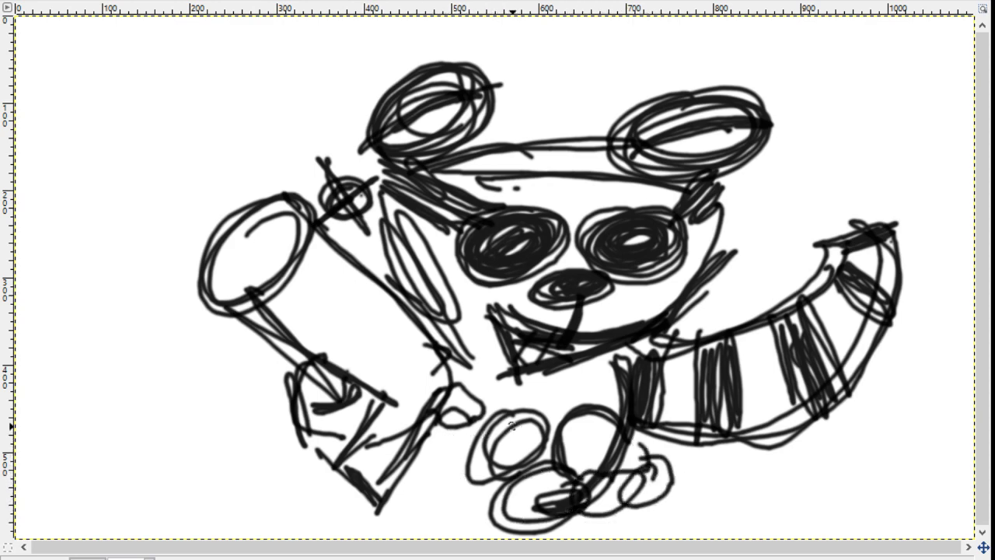
Step: Undo every stroke of the animal and tube drawing until the canvas is blank
key(ctrl+z)
key(ctrl+z)
key(ctrl+z)
key(ctrl+z)
key(ctrl+z)
key(ctrl+z)
key(ctrl+z)
key(ctrl+z)
key(ctrl+z)
key(ctrl+z)
key(ctrl+z)
key(ctrl+z)
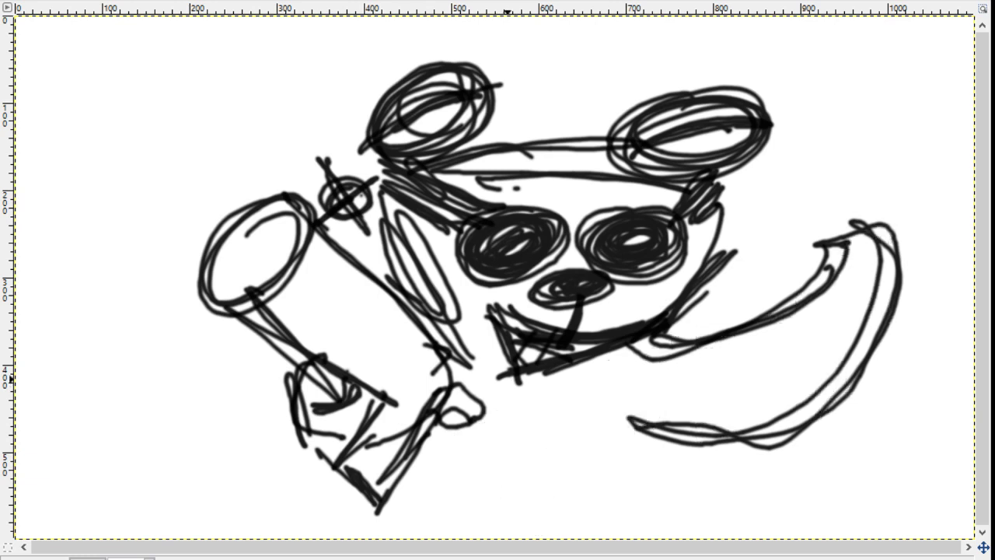
key(ctrl+z)
key(ctrl+z)
key(ctrl+z)
key(ctrl+z)
key(ctrl+z)
key(ctrl+z)
key(ctrl+z)
key(ctrl+z)
key(ctrl+z)
key(ctrl+z)
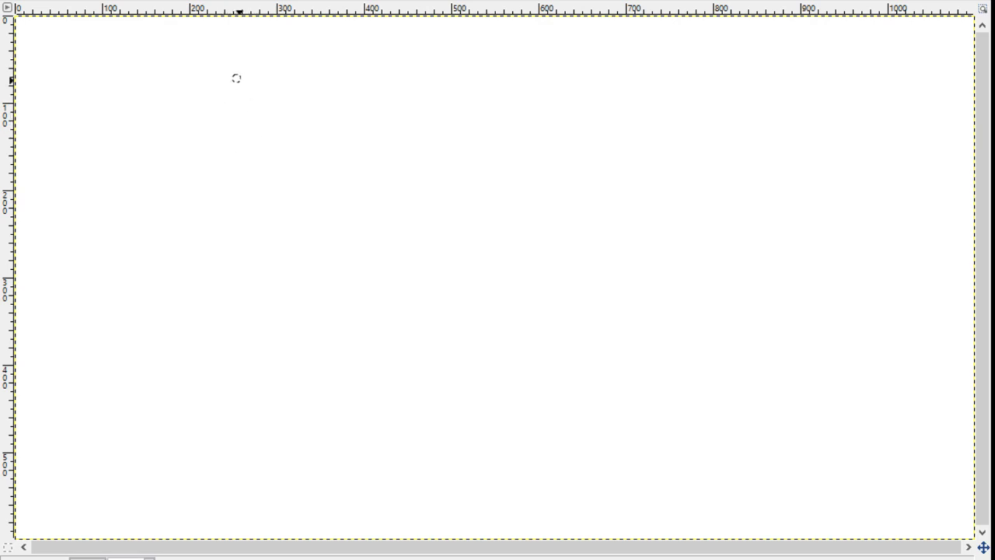
Step: Draw three flame-like teardrops in a triangular arrangement, each with a small teardrop shape inside
mouse_move(249, 64)
mouse_down()
mouse_move(229, 129)
mouse_move(231, 175)
mouse_move(278, 155)
mouse_move(279, 115)
mouse_move(252, 60)
mouse_up()
mouse_move(335, 151)
mouse_down()
mouse_move(308, 197)
mouse_move(344, 245)
mouse_move(349, 187)
mouse_move(338, 138)
mouse_up()
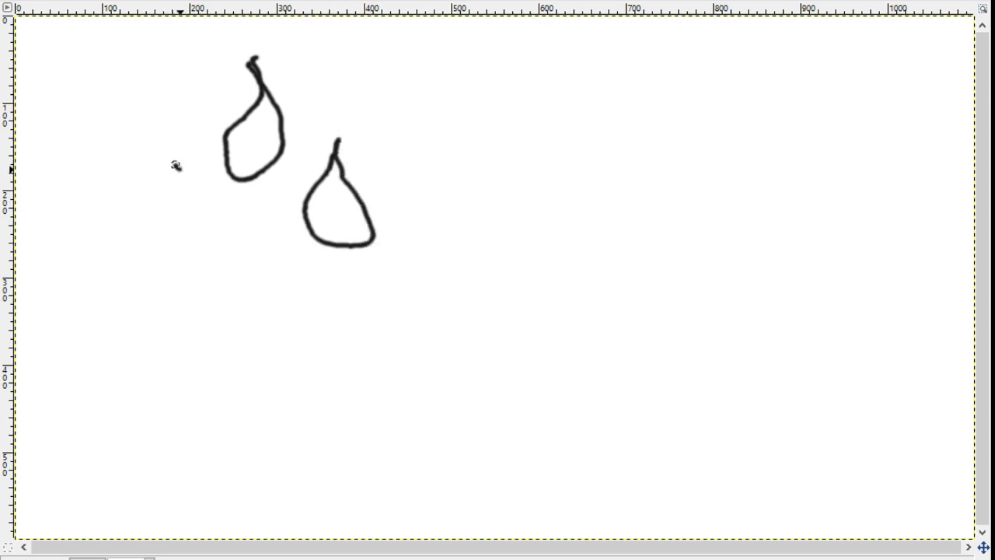
mouse_move(176, 166)
mouse_down()
mouse_move(179, 250)
mouse_move(210, 208)
mouse_move(181, 168)
mouse_up()
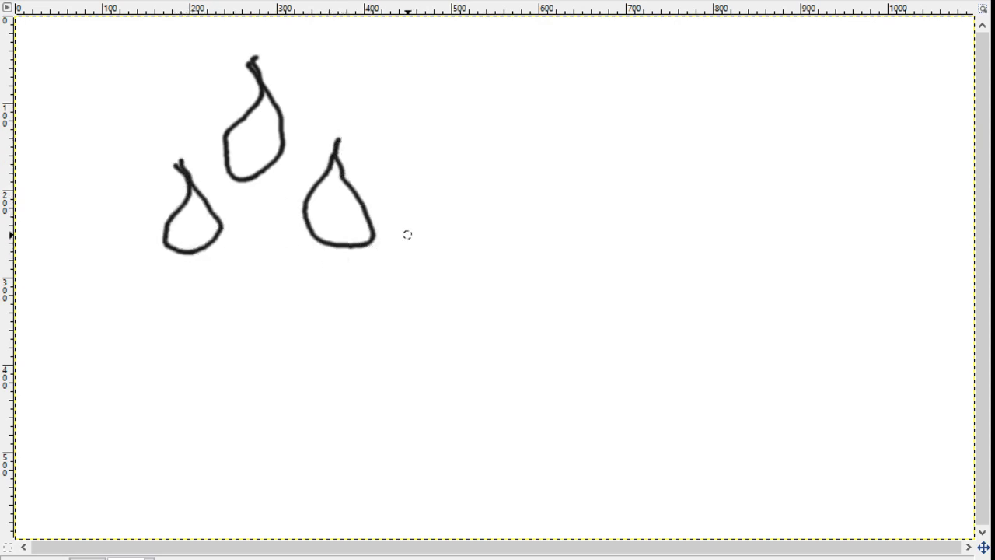
mouse_move(330, 191)
mouse_down()
mouse_move(336, 224)
mouse_move(327, 180)
mouse_up()
mouse_move(259, 124)
mouse_down()
mouse_move(247, 152)
mouse_move(256, 157)
mouse_move(254, 131)
mouse_up()
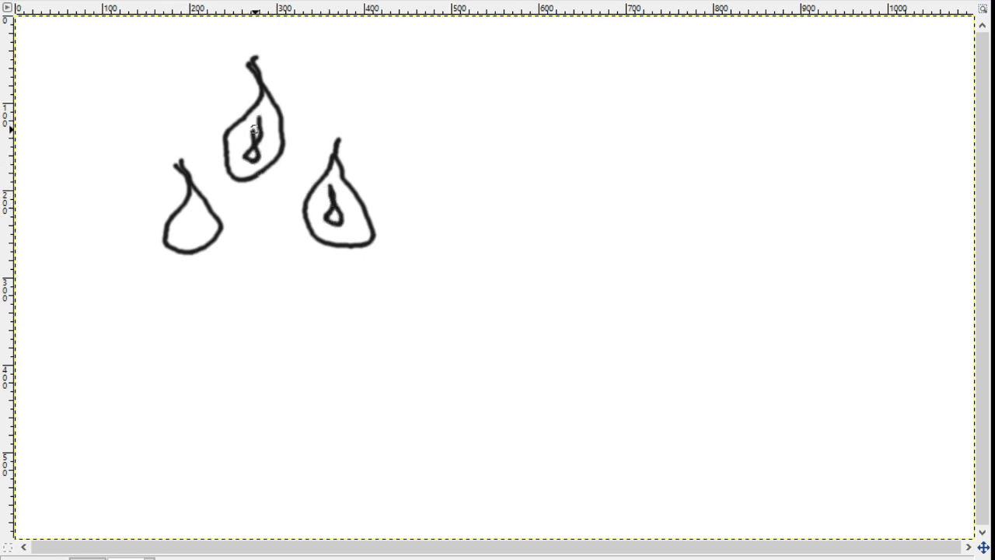
mouse_move(208, 200)
mouse_down()
mouse_move(187, 235)
mouse_move(194, 217)
mouse_up()
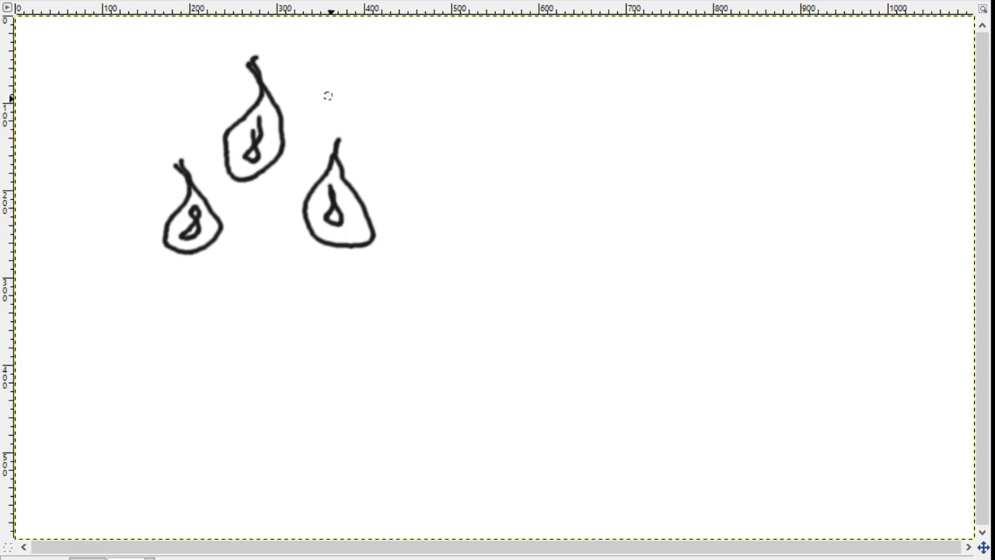
Step: Draw small wavy wisps around and between the three teardrops
mouse_move(318, 66)
mouse_down()
mouse_move(332, 118)
mouse_move(339, 78)
mouse_move(334, 87)
mouse_move(325, 68)
mouse_move(341, 90)
mouse_up()
mouse_move(206, 131)
mouse_down()
mouse_move(198, 72)
mouse_move(215, 108)
mouse_move(194, 142)
mouse_up()
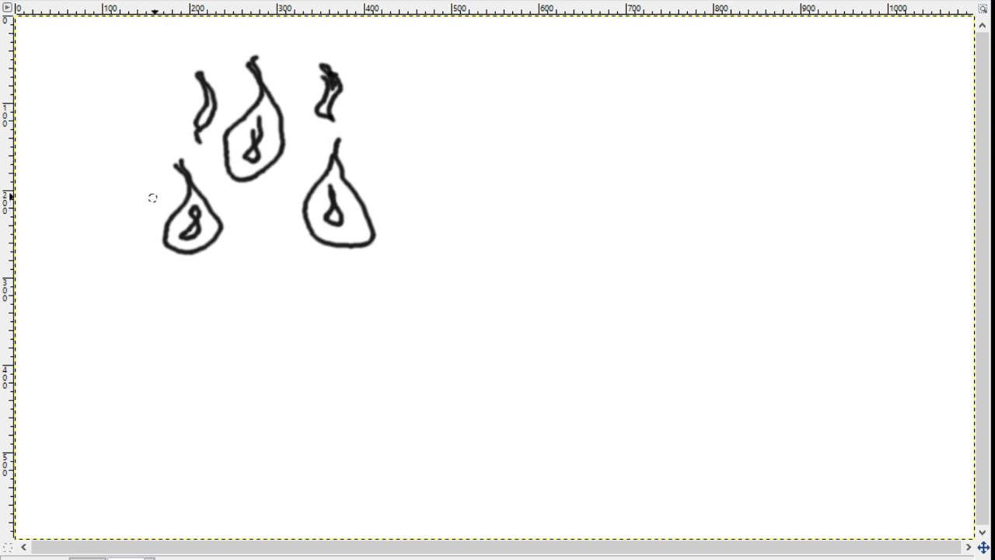
mouse_move(152, 198)
mouse_down()
mouse_move(139, 145)
mouse_move(160, 159)
mouse_move(164, 195)
mouse_up()
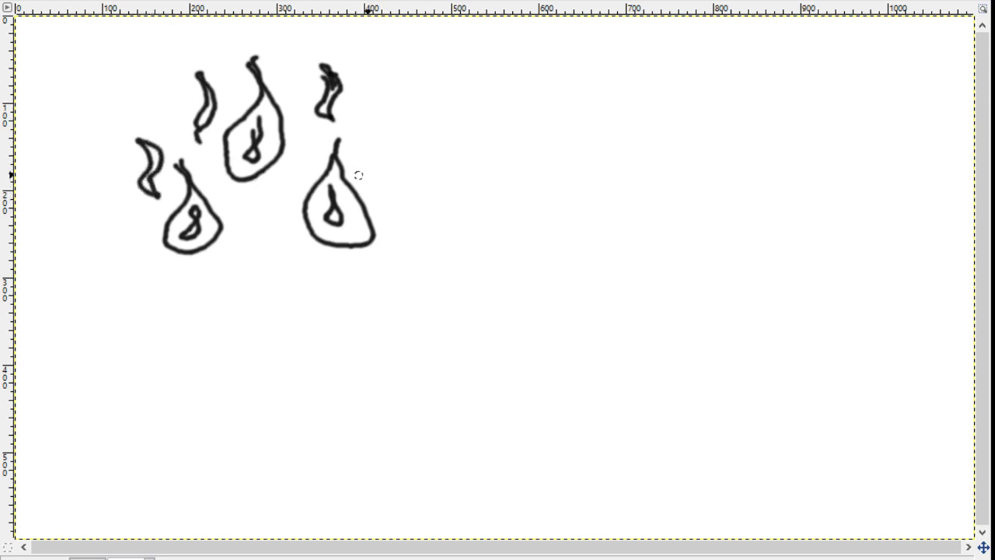
mouse_move(260, 204)
mouse_down()
mouse_move(260, 188)
mouse_move(271, 219)
mouse_move(255, 223)
mouse_up()
mouse_move(374, 179)
mouse_down()
mouse_move(375, 113)
mouse_move(381, 192)
mouse_up()
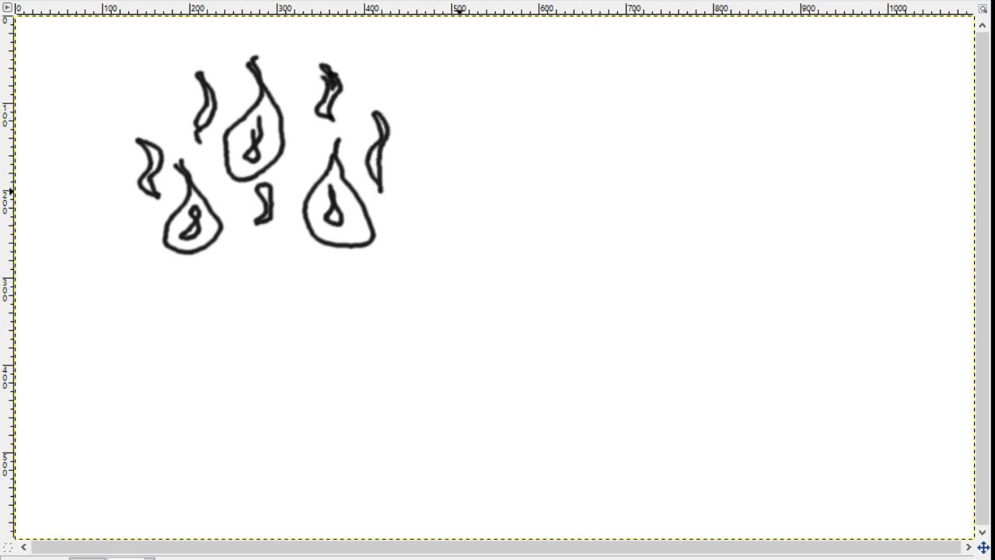
Step: Undo the last three wisps and draw a new wisp just above the rightmost teardrop
key(ctrl+z)
key(ctrl+z)
key(ctrl+z)
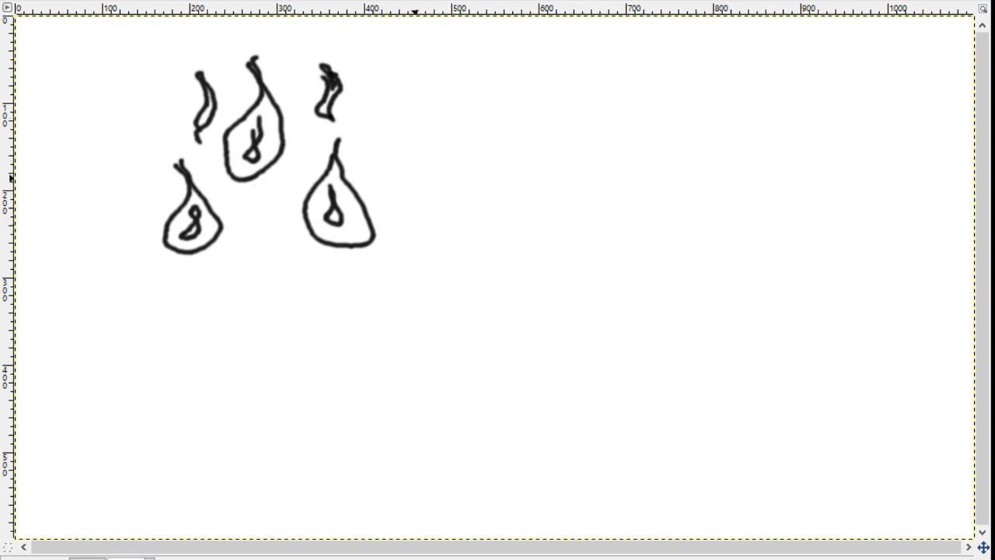
mouse_move(377, 123)
mouse_down()
mouse_move(377, 176)
mouse_move(386, 119)
mouse_up()
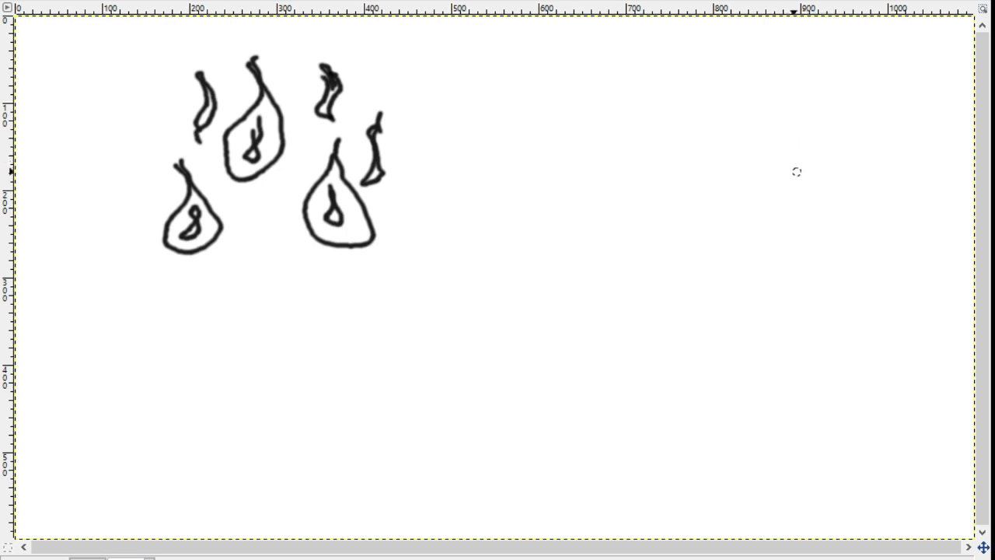
Step: Try a tall, rounded arch on the opposite side of the canvas, with hair-like strokes hanging from its top
mouse_move(817, 124)
mouse_down()
mouse_move(794, 122)
mouse_move(737, 277)
mouse_move(868, 287)
mouse_move(746, 286)
mouse_move(866, 332)
mouse_move(748, 314)
mouse_up()
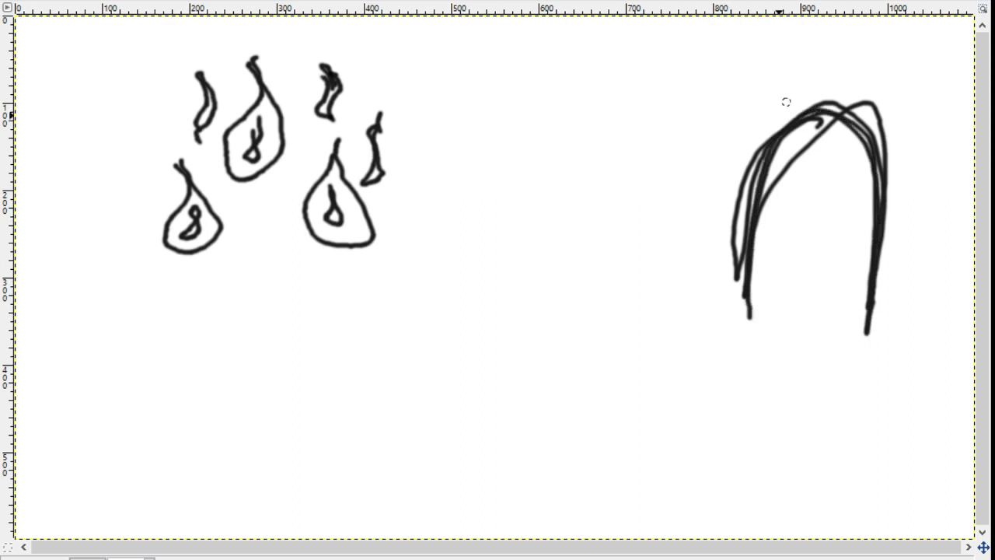
drag(794, 132, 766, 219)
drag(796, 130, 783, 210)
mouse_move(814, 115)
mouse_down()
mouse_move(812, 206)
mouse_move(822, 196)
mouse_up()
drag(840, 122, 842, 206)
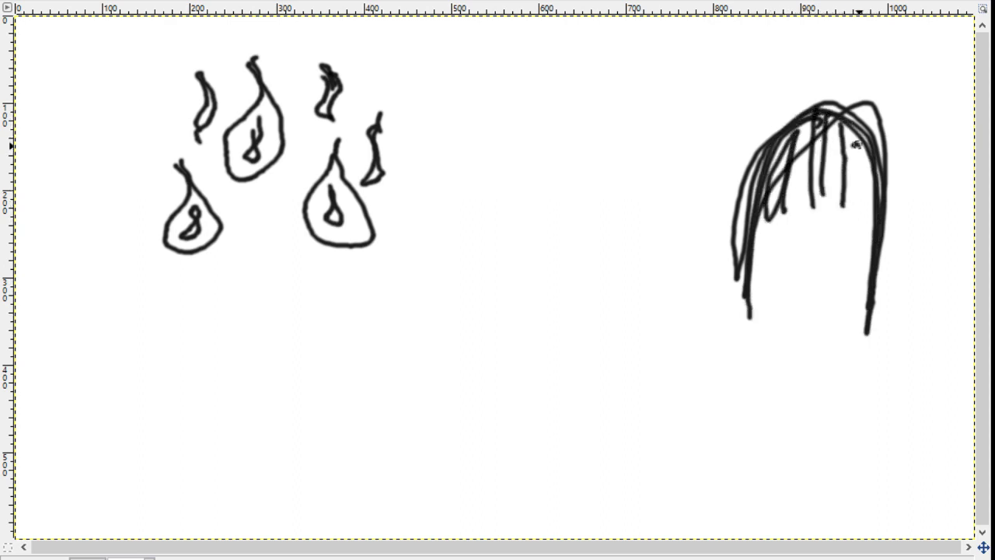
mouse_move(854, 144)
mouse_down()
mouse_move(855, 222)
mouse_move(822, 176)
mouse_move(786, 166)
mouse_move(809, 187)
mouse_up()
Step: Undo the arch and the two latest remaining wisps, and draw a hooked wavy wisp beside the uppermost teardrop
key(ctrl+z)
key(ctrl+z)
key(ctrl+z)
key(ctrl+z)
key(ctrl+z)
key(ctrl+z)
key(ctrl+z)
key(ctrl+z)
key(ctrl+z)
key(ctrl+z)
key(ctrl+z)
key(ctrl+z)
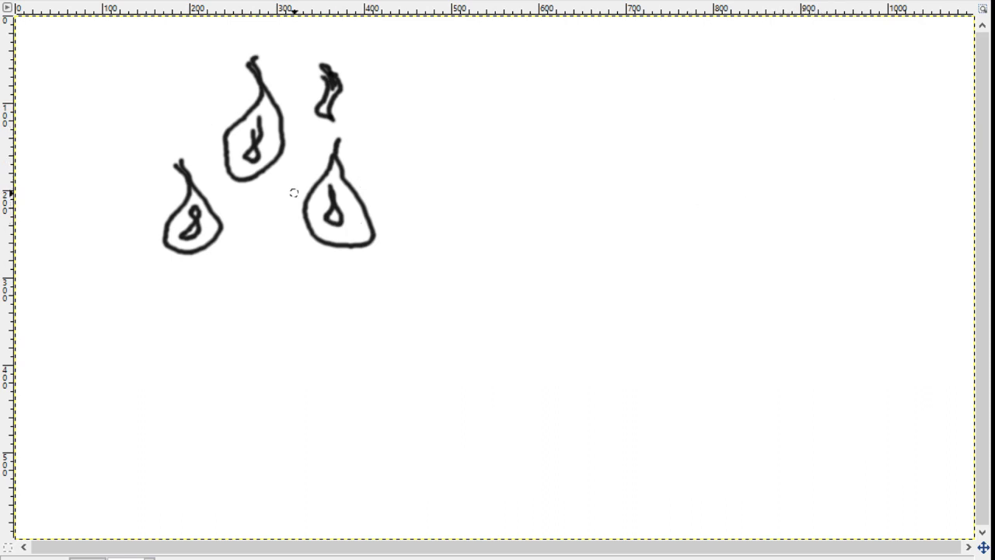
mouse_move(199, 77)
mouse_down()
mouse_move(210, 109)
mouse_move(194, 134)
mouse_up()
drag(204, 56, 198, 84)
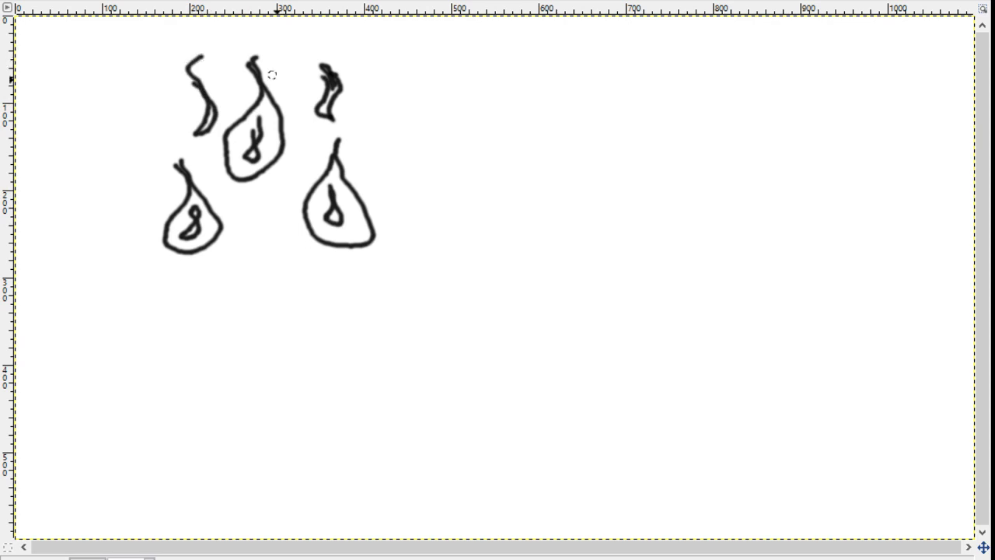
Step: Draw a pair of overlapping round glasses with a peace sign in each lens and a straight side arm
mouse_move(742, 136)
mouse_down()
mouse_move(723, 129)
mouse_move(770, 155)
mouse_move(711, 225)
mouse_up()
mouse_move(804, 138)
mouse_down()
mouse_move(767, 232)
mouse_move(809, 131)
mouse_move(777, 241)
mouse_move(854, 177)
mouse_up()
drag(836, 144, 782, 168)
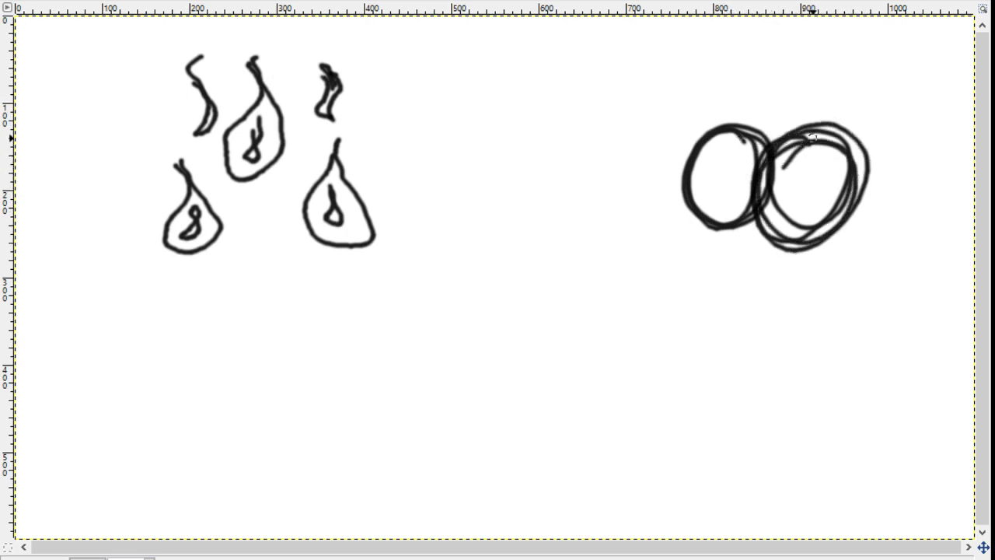
drag(810, 137, 789, 253)
mouse_move(731, 138)
mouse_down()
mouse_move(692, 205)
mouse_move(737, 224)
mouse_up()
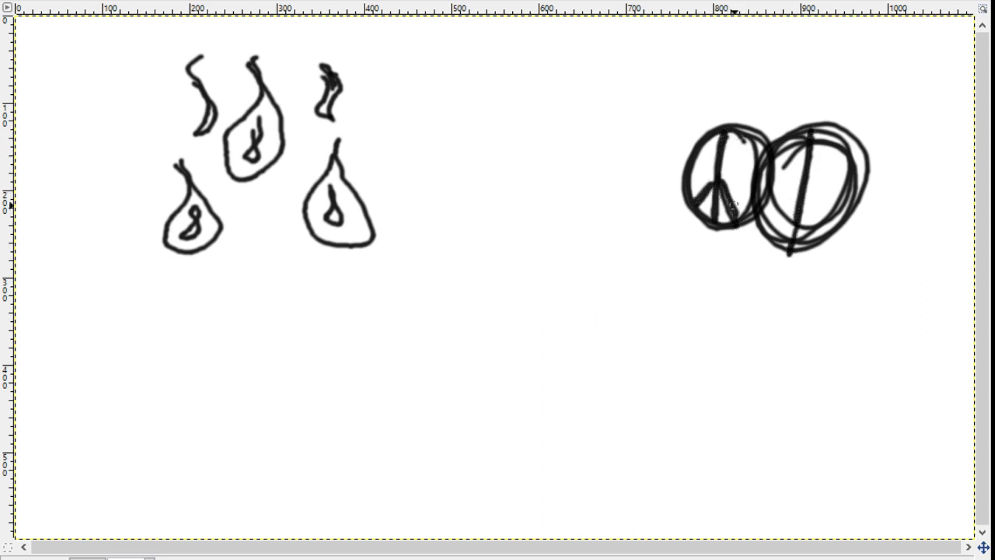
mouse_move(795, 186)
mouse_down()
mouse_move(769, 208)
mouse_move(818, 216)
mouse_up()
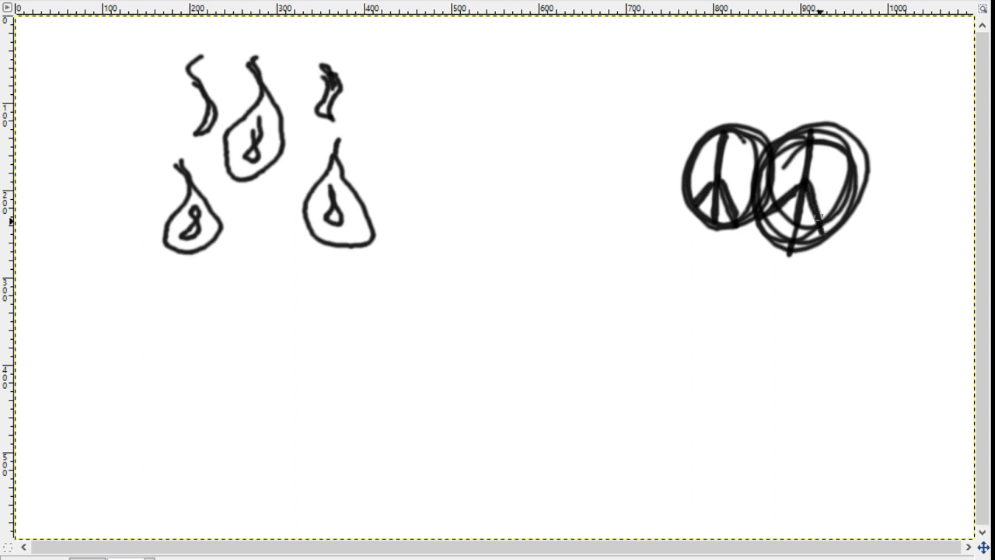
mouse_move(855, 180)
mouse_down()
mouse_move(933, 168)
mouse_move(919, 169)
mouse_up()
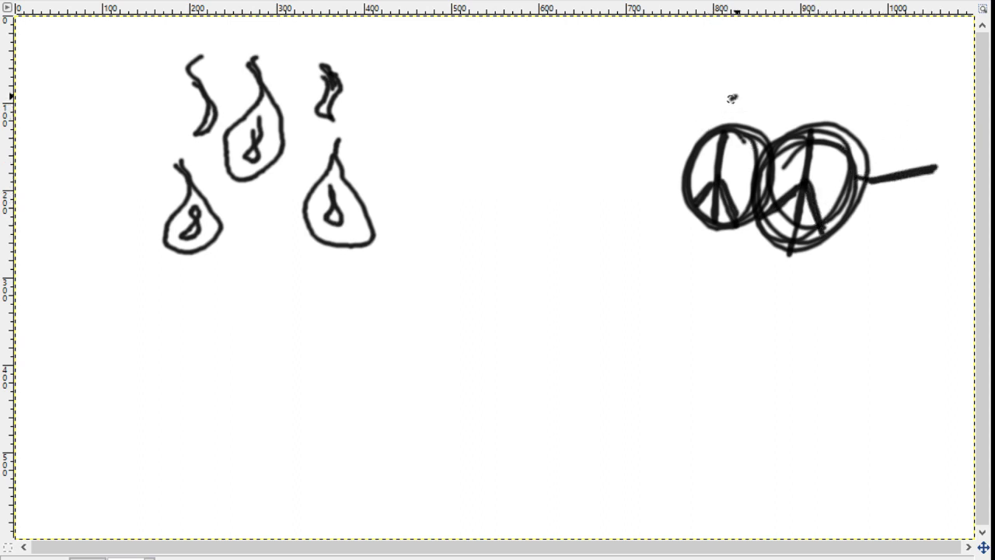
Step: Outline the curved top of a head above the glasses and fill it with hair strokes flowing down behind them
mouse_move(732, 98)
mouse_down()
mouse_move(894, 128)
mouse_move(905, 77)
mouse_move(777, 85)
mouse_move(922, 168)
mouse_up()
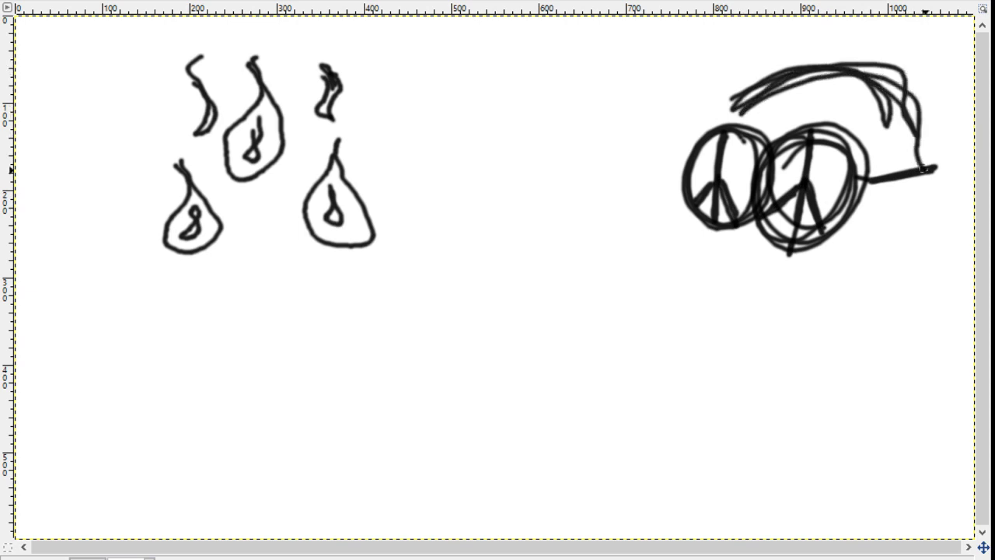
drag(766, 99, 737, 109)
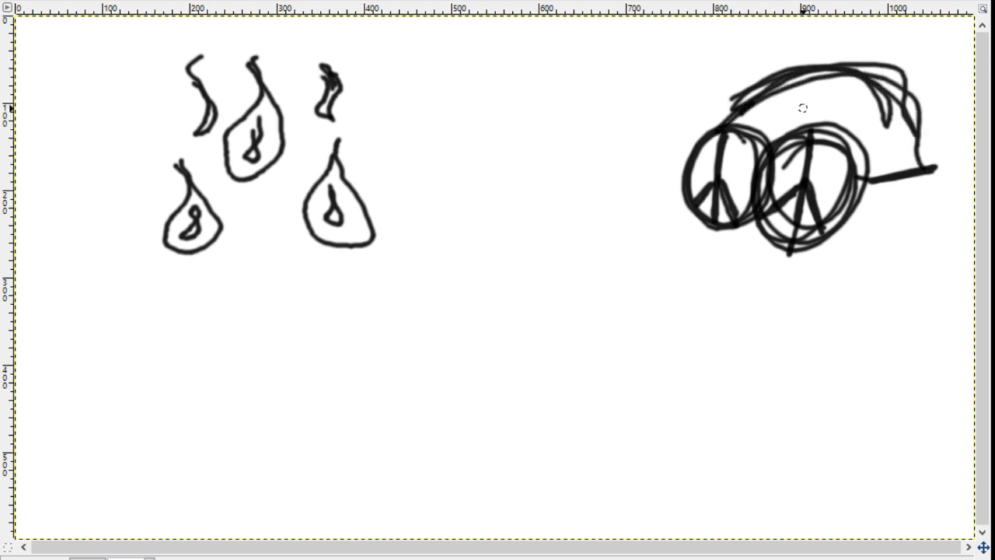
mouse_move(752, 110)
mouse_down()
mouse_move(801, 90)
mouse_move(820, 97)
mouse_move(851, 76)
mouse_move(793, 124)
mouse_move(847, 81)
mouse_move(849, 155)
mouse_move(863, 89)
mouse_move(892, 66)
mouse_move(896, 232)
mouse_up()
drag(921, 181, 877, 309)
drag(893, 278, 918, 230)
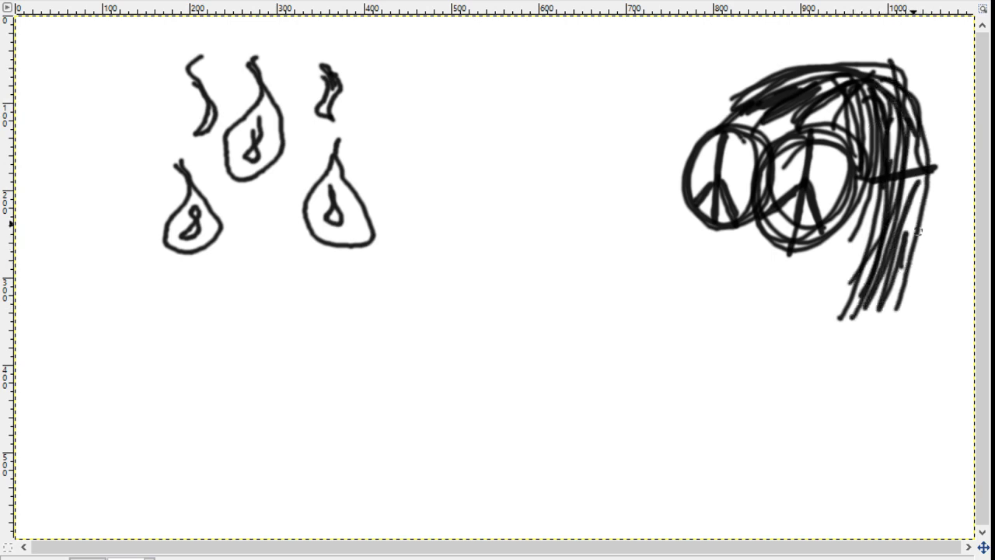
Step: Extend the long hair strands downward on both sides of the face and draw a small smile below the glasses
drag(895, 100, 916, 334)
drag(902, 118, 918, 375)
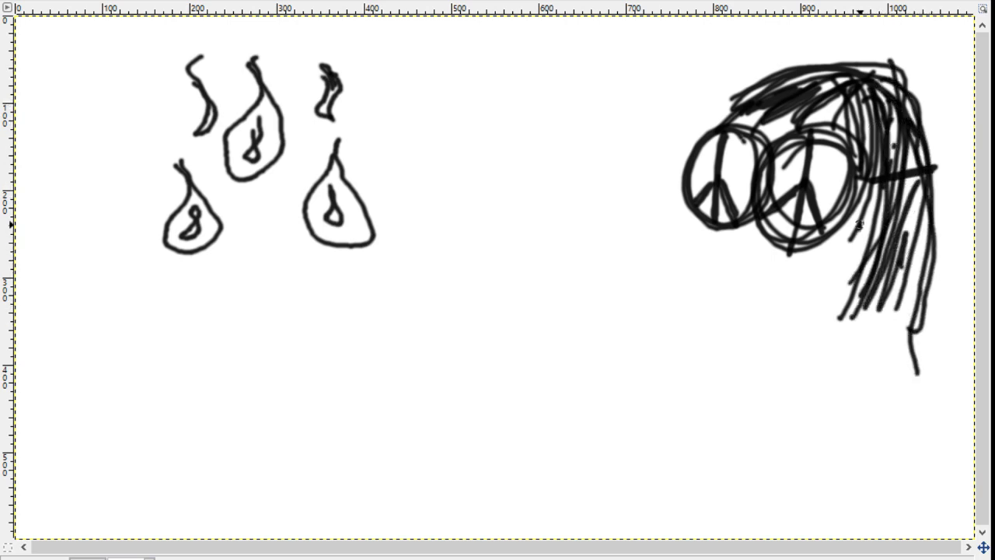
mouse_move(859, 225)
mouse_down()
mouse_move(844, 365)
mouse_move(894, 207)
mouse_move(915, 360)
mouse_move(840, 291)
mouse_move(831, 233)
mouse_move(873, 350)
mouse_up()
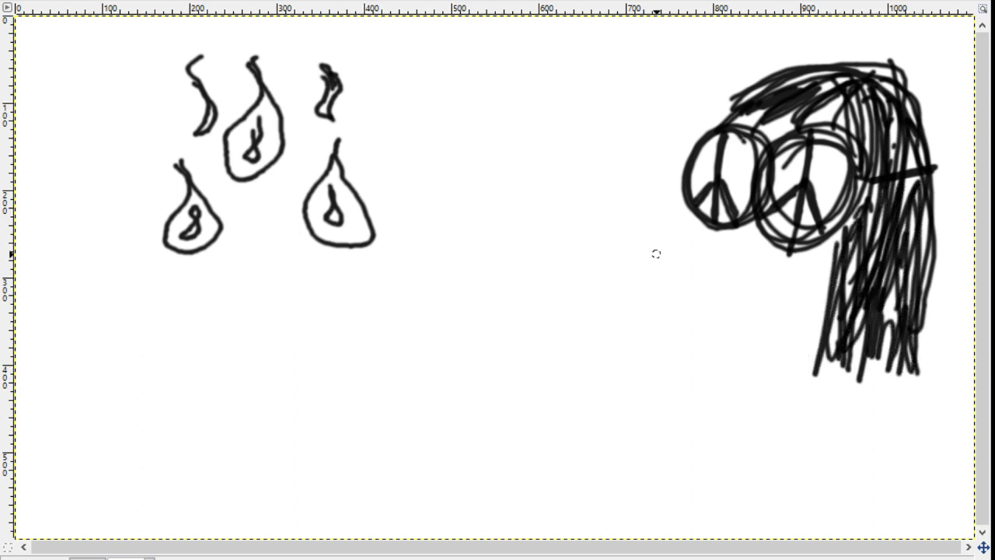
mouse_move(714, 237)
mouse_down()
mouse_move(713, 256)
mouse_move(736, 256)
mouse_move(746, 239)
mouse_move(800, 289)
mouse_move(828, 261)
mouse_move(801, 290)
mouse_move(827, 259)
mouse_move(788, 281)
mouse_up()
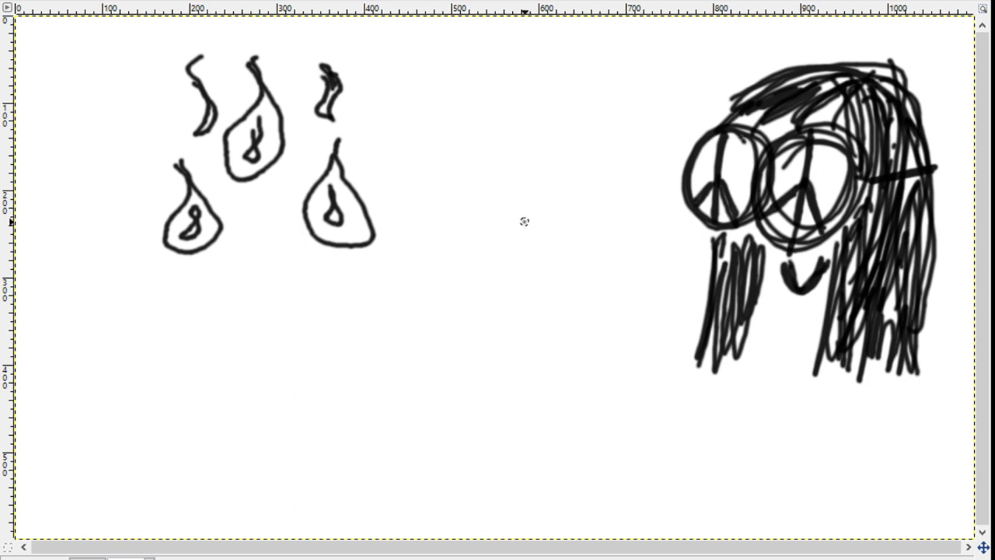
Step: Draw a long outstretched arm with a hand reaching from the figure toward the teardrops
mouse_move(523, 221)
mouse_down()
mouse_move(694, 244)
mouse_move(543, 226)
mouse_move(553, 225)
mouse_move(504, 210)
mouse_move(513, 234)
mouse_move(530, 238)
mouse_move(515, 211)
mouse_move(553, 224)
mouse_move(489, 229)
mouse_move(549, 264)
mouse_move(549, 274)
mouse_move(564, 268)
mouse_move(539, 278)
mouse_move(569, 259)
mouse_move(559, 278)
mouse_move(551, 274)
mouse_move(572, 255)
mouse_move(692, 272)
mouse_move(608, 256)
mouse_move(674, 276)
mouse_move(698, 250)
mouse_up()
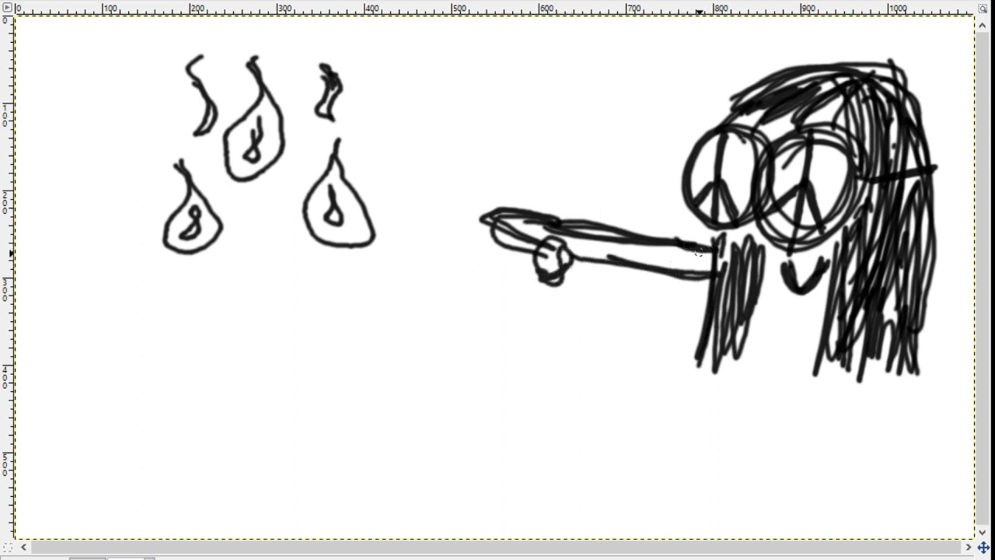
drag(574, 264, 586, 258)
Step: Draw a small heart beside the figure's head and shade a pointed goatee under the smile
mouse_move(672, 91)
mouse_down()
mouse_move(646, 83)
mouse_move(680, 102)
mouse_move(671, 95)
mouse_move(702, 91)
mouse_move(673, 120)
mouse_up()
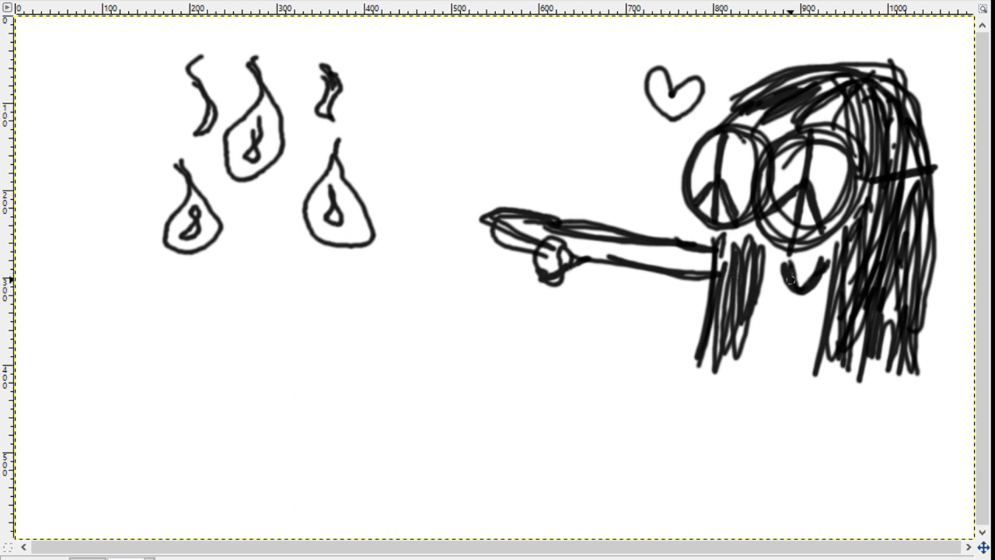
mouse_move(787, 278)
mouse_down()
mouse_move(808, 298)
mouse_move(823, 264)
mouse_move(801, 309)
mouse_move(820, 271)
mouse_move(810, 296)
mouse_move(796, 280)
mouse_move(788, 294)
mouse_move(797, 307)
mouse_move(791, 271)
mouse_move(806, 302)
mouse_up()
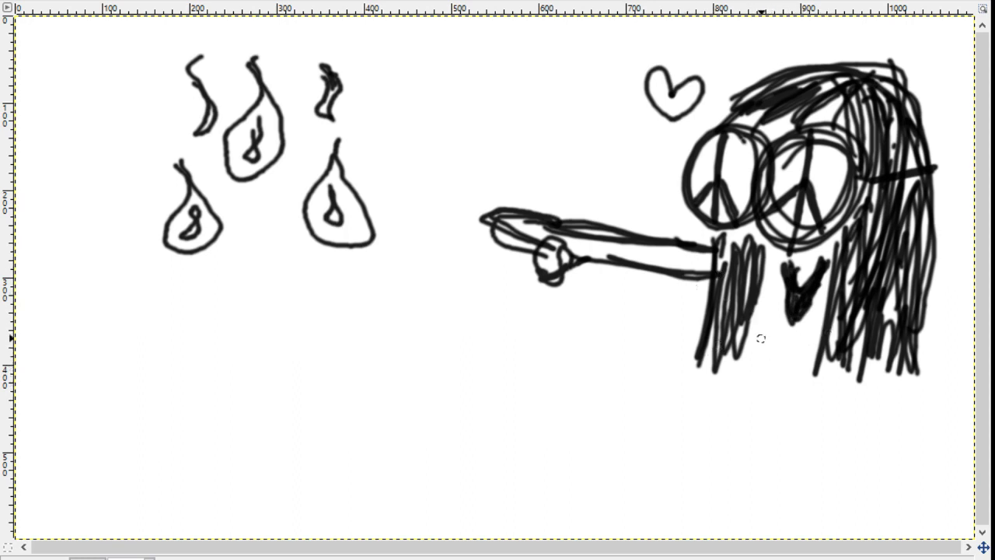
Step: Draw a V-shaped necklace with an oval peace-sign pendant, and a pointed, shaded shape beneath it
drag(765, 286, 775, 368)
mouse_move(838, 306)
mouse_down()
mouse_move(784, 360)
mouse_move(778, 382)
mouse_move(777, 371)
mouse_move(756, 394)
mouse_move(791, 372)
mouse_move(781, 384)
mouse_move(779, 369)
mouse_move(766, 449)
mouse_up()
drag(774, 406, 751, 429)
mouse_move(777, 404)
mouse_down()
mouse_move(754, 427)
mouse_move(794, 440)
mouse_up()
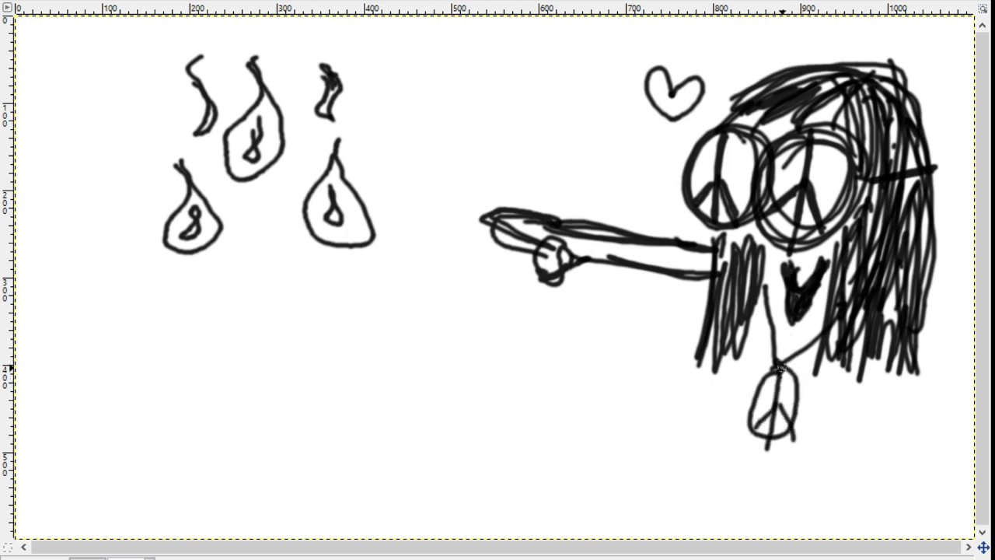
mouse_move(744, 444)
mouse_down()
mouse_move(781, 469)
mouse_move(767, 446)
mouse_move(719, 486)
mouse_move(741, 456)
mouse_move(738, 486)
mouse_move(780, 467)
mouse_move(741, 463)
mouse_move(745, 476)
mouse_move(751, 459)
mouse_move(743, 465)
mouse_move(775, 463)
mouse_move(759, 449)
mouse_move(785, 460)
mouse_up()
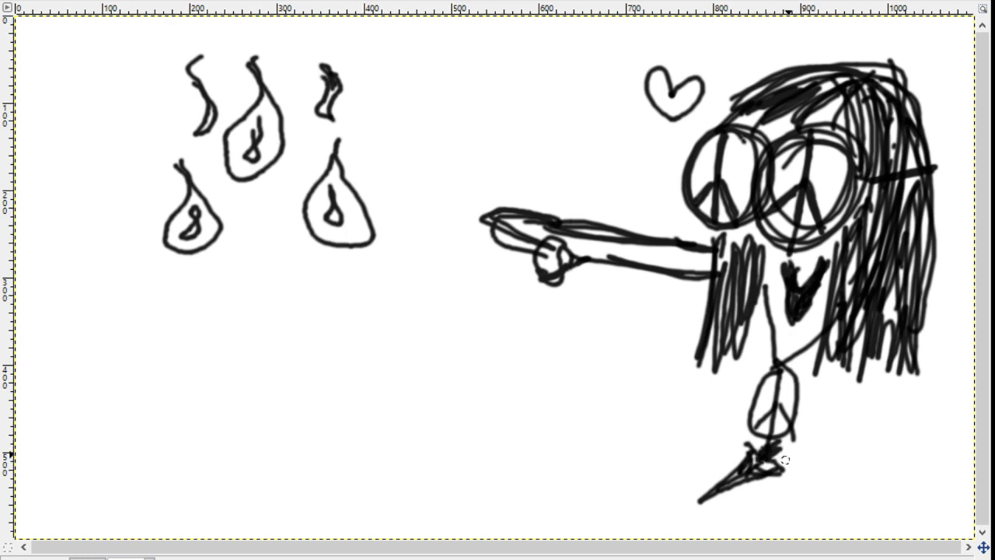
Step: Hang four small diamond-shaped charms on short strings around the necklace pendant and from the hair strands beside it
mouse_move(806, 342)
mouse_down()
mouse_move(803, 415)
mouse_move(820, 428)
mouse_move(809, 398)
mouse_up()
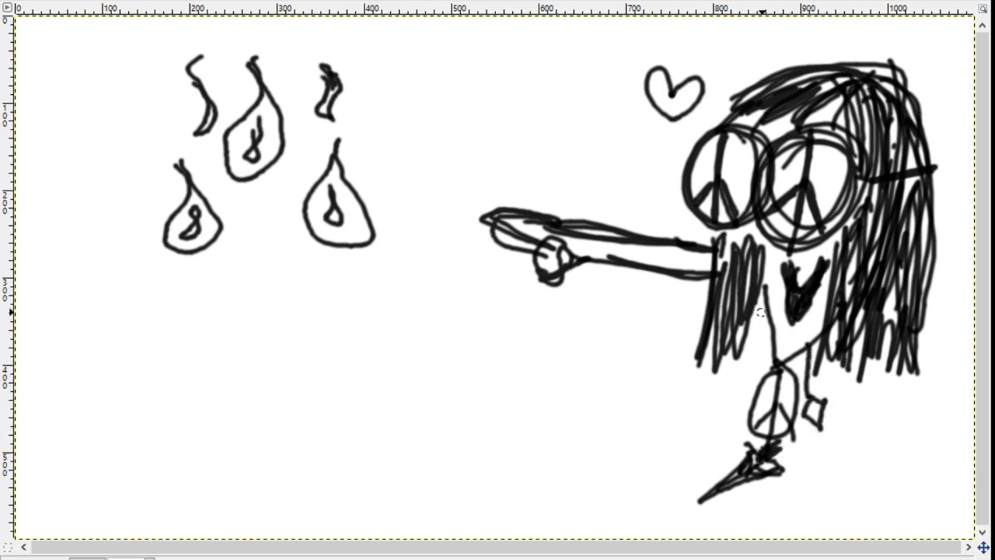
mouse_move(762, 315)
mouse_down()
mouse_move(741, 374)
mouse_move(755, 386)
mouse_move(763, 360)
mouse_up()
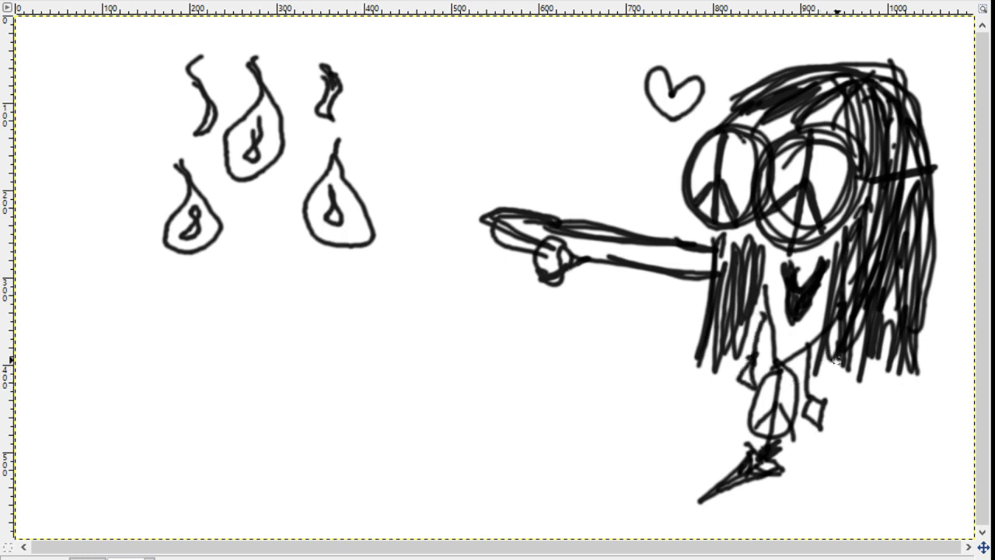
mouse_move(832, 351)
mouse_down()
mouse_move(838, 393)
mouse_move(853, 410)
mouse_move(845, 388)
mouse_up()
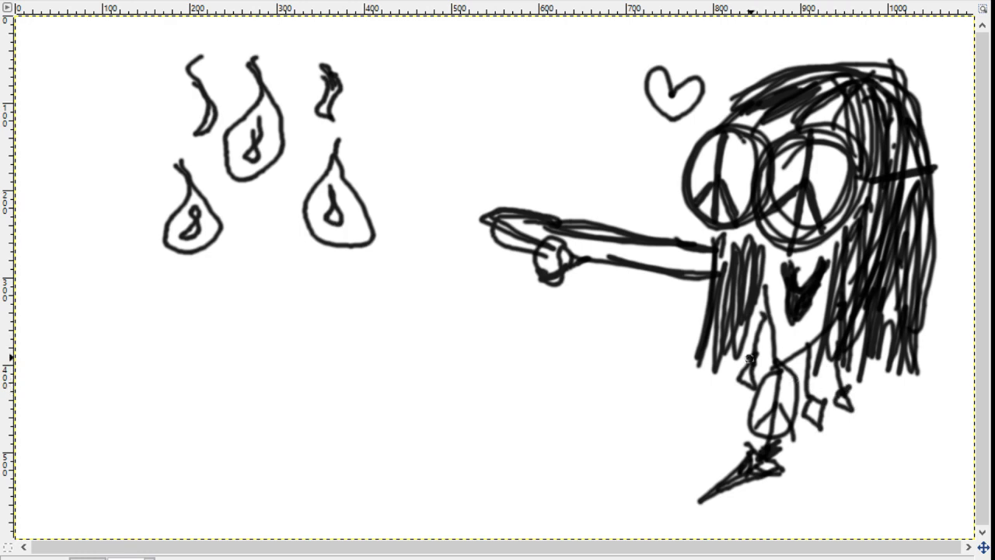
mouse_move(728, 370)
mouse_down()
mouse_move(725, 404)
mouse_move(724, 376)
mouse_up()
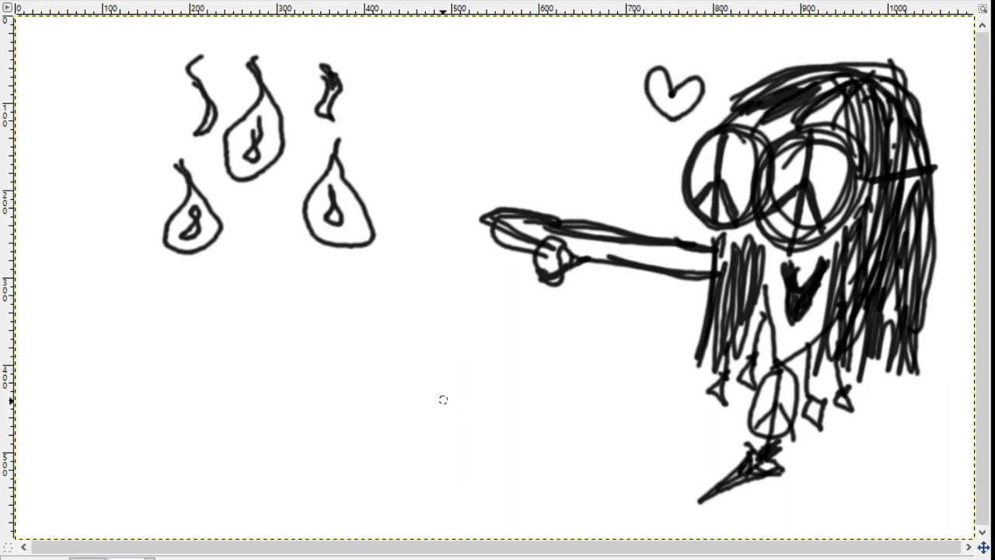
Step: Draw a large curved mound below the outstretched hand, with small ovals along its edge, a marked peak behind it and short surface marks
mouse_move(482, 442)
mouse_down()
mouse_move(604, 487)
mouse_move(478, 457)
mouse_move(478, 448)
mouse_up()
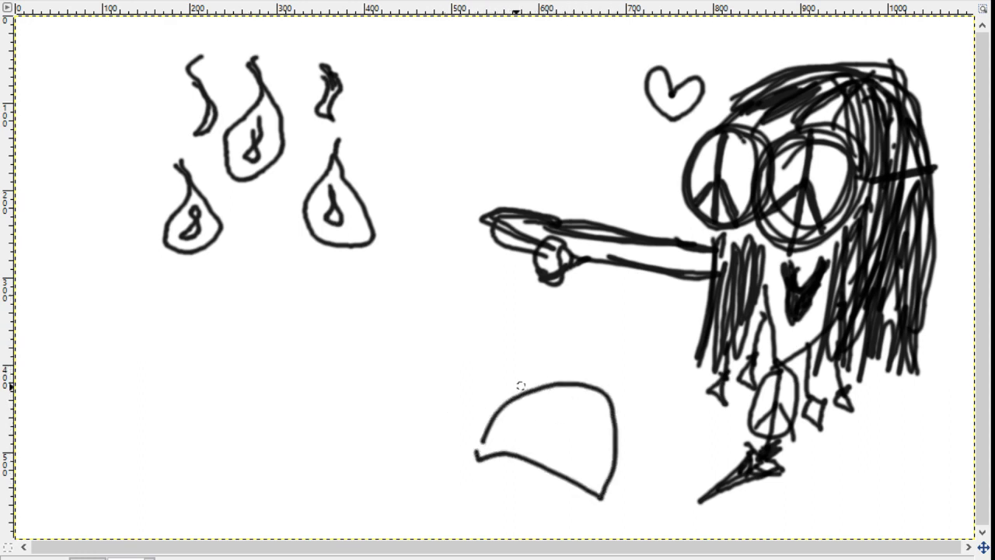
mouse_move(520, 386)
mouse_down()
mouse_move(505, 398)
mouse_move(530, 372)
mouse_move(538, 382)
mouse_up()
mouse_move(617, 391)
mouse_down()
mouse_move(598, 403)
mouse_move(624, 405)
mouse_move(613, 398)
mouse_up()
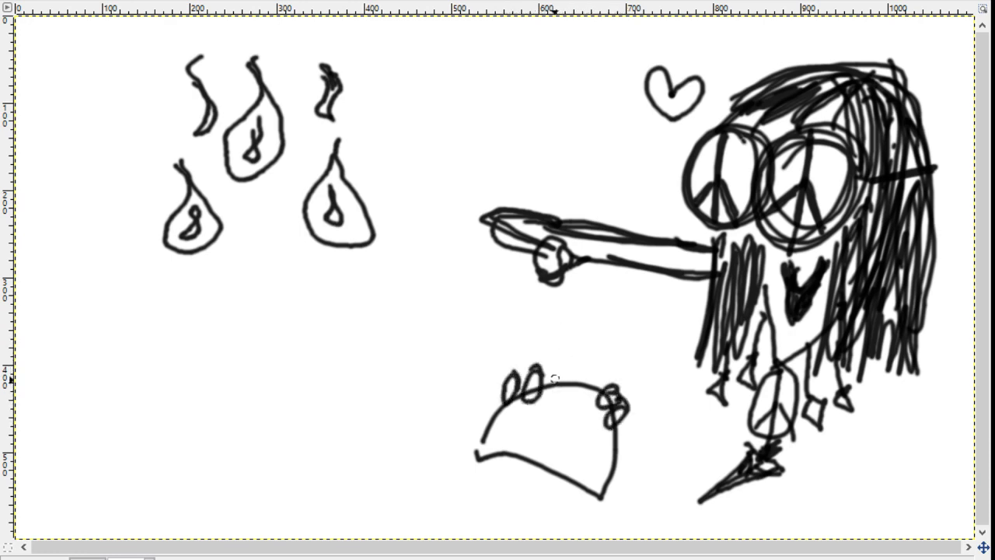
mouse_move(554, 379)
mouse_down()
mouse_move(574, 350)
mouse_move(611, 382)
mouse_up()
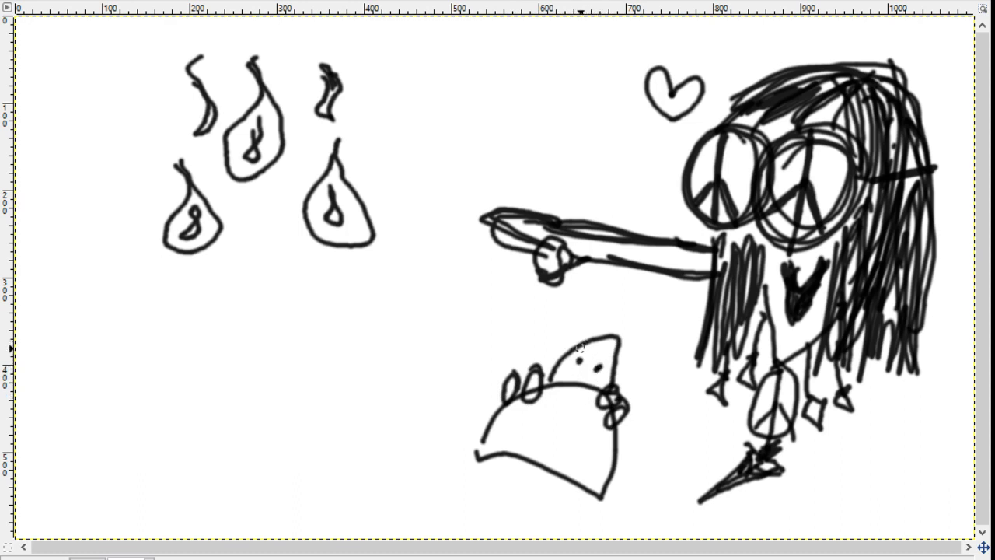
mouse_move(579, 347)
mouse_down()
mouse_move(574, 354)
mouse_move(595, 347)
mouse_move(600, 373)
mouse_move(613, 367)
mouse_up()
drag(565, 375, 581, 381)
mouse_move(523, 420)
mouse_down()
mouse_move(557, 409)
mouse_move(599, 437)
mouse_move(574, 440)
mouse_up()
click(554, 444)
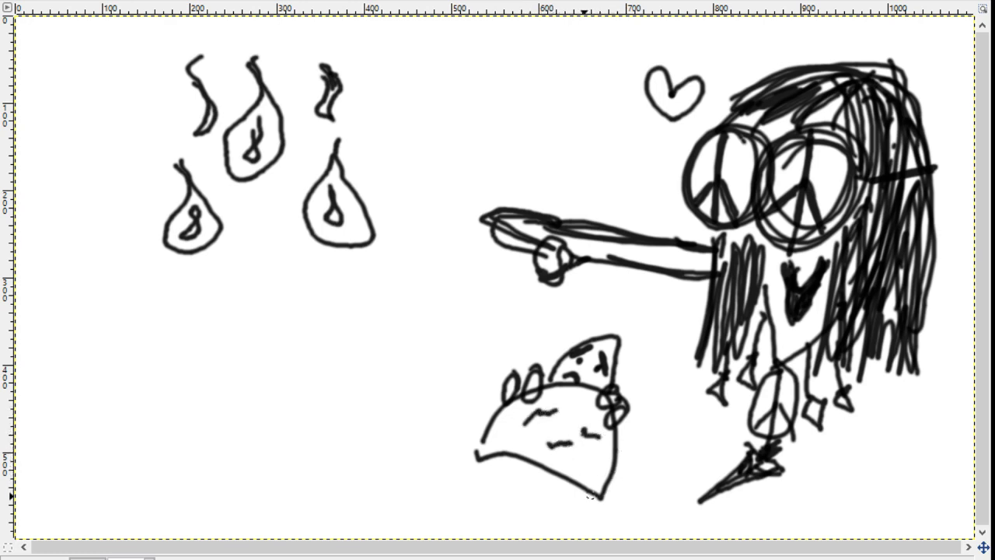
Step: Add a small oval at the mound's lower corner and two half-dome shapes at its other end, each with short texture marks
drag(590, 496, 639, 488)
drag(579, 490, 647, 482)
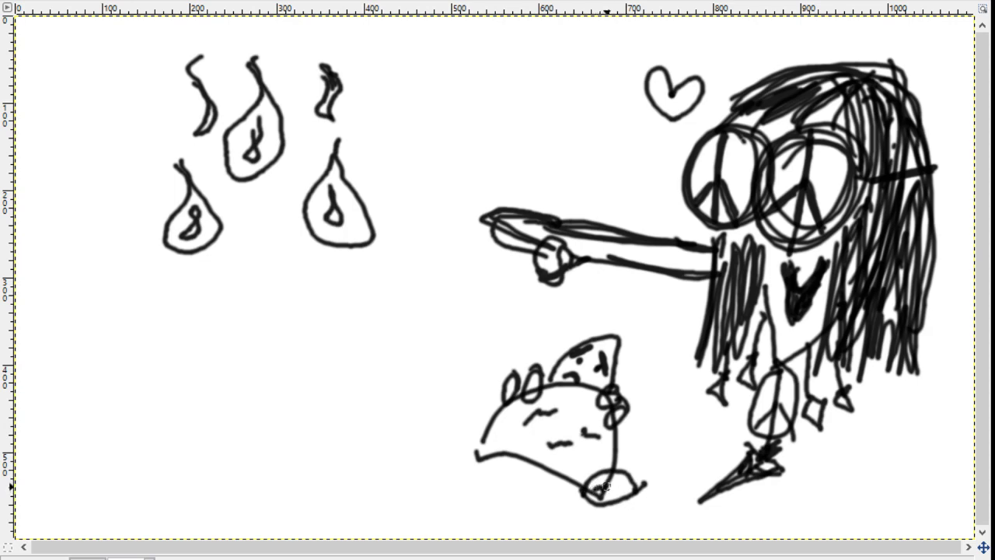
click(608, 487)
click(621, 487)
click(629, 483)
drag(480, 446, 483, 453)
mouse_move(492, 435)
mouse_down()
mouse_move(493, 466)
mouse_move(426, 444)
mouse_move(466, 463)
mouse_move(507, 450)
mouse_up()
drag(451, 434, 476, 430)
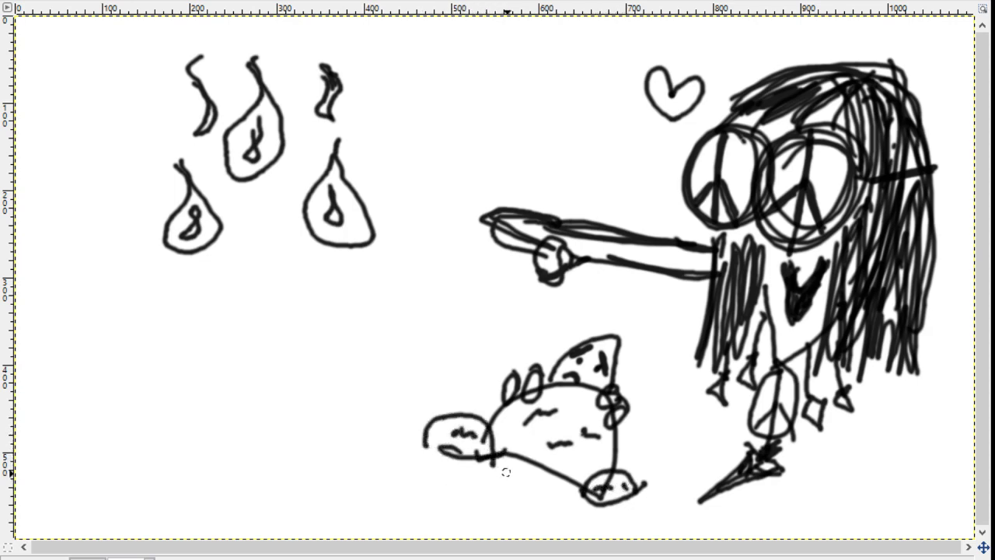
mouse_move(505, 472)
mouse_down()
mouse_move(457, 477)
mouse_move(461, 489)
mouse_move(530, 476)
mouse_move(498, 471)
mouse_up()
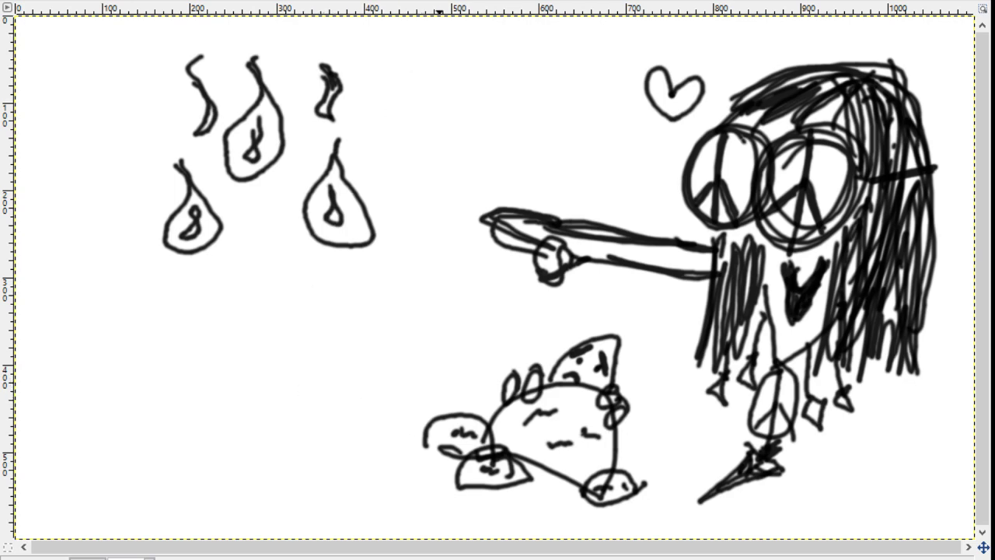
scroll(621, 49, up, 4)
scroll(621, 49, left, 8)
scroll(497, 280, down, 4)
scroll(497, 280, right, 8)
Step: Undo every stroke of the long-haired figure, mound and teardrops until the canvas is blank
key(ctrl+z)
key(ctrl+z)
key(ctrl+z)
key(ctrl+z)
key(ctrl+z)
key(ctrl+z)
key(ctrl+z)
key(ctrl+z)
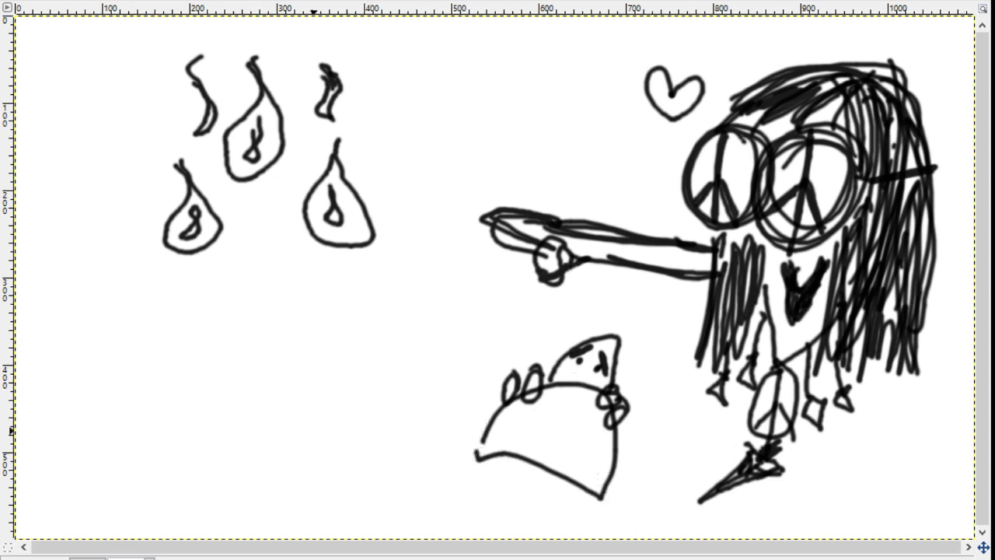
key(ctrl+z)
key(ctrl+z)
key(ctrl+z)
key(ctrl+z)
key(ctrl+z)
key(ctrl+z)
key(ctrl+z)
key(ctrl+z)
key(ctrl+z)
key(ctrl+z)
key(ctrl+z)
key(ctrl+z)
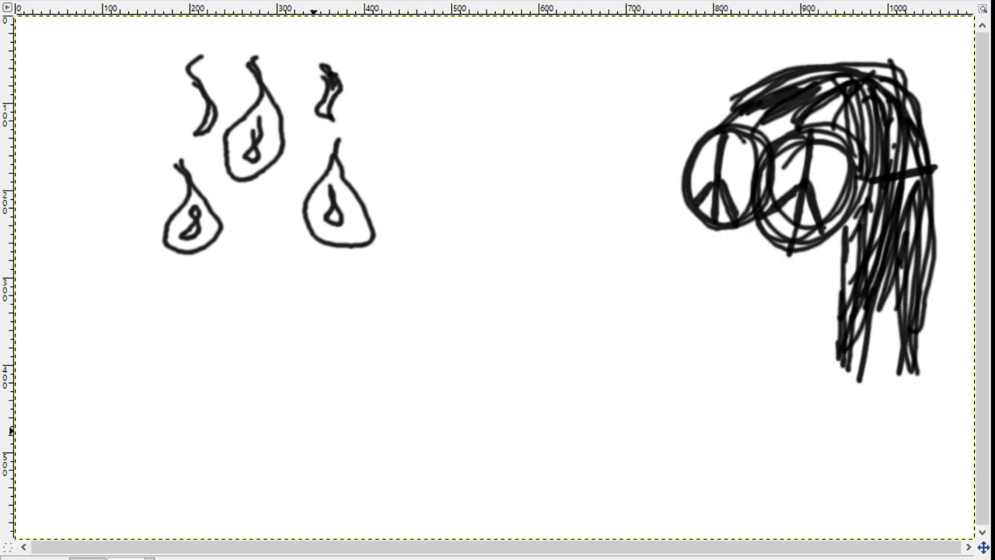
key(ctrl+z)
key(ctrl+z)
key(ctrl+z)
key(ctrl+z)
key(ctrl+z)
key(ctrl+z)
key(ctrl+z)
key(ctrl+z)
key(ctrl+z)
key(ctrl+z)
key(ctrl+z)
key(ctrl+z)
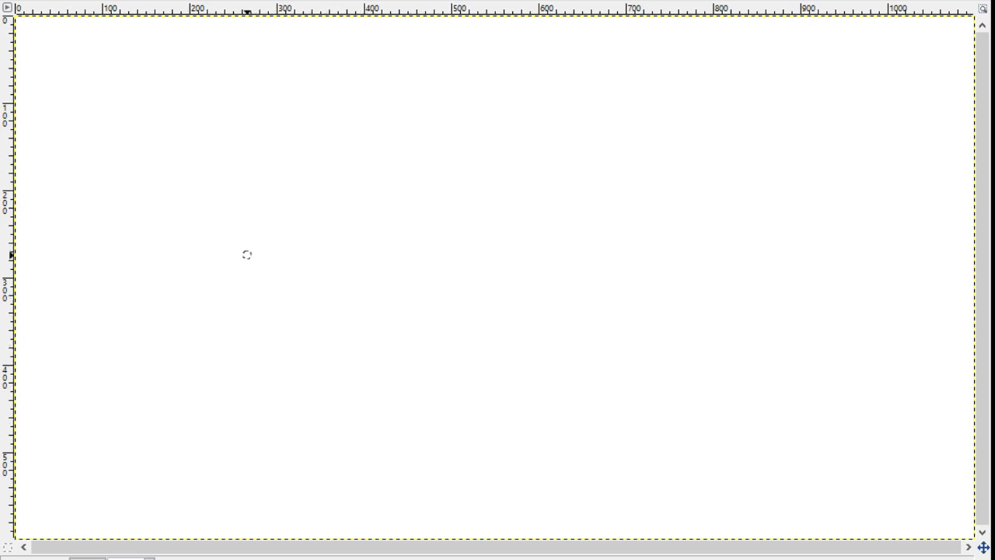
Step: Sketch the two front faces of a box in perspective, meeting at a shared vertical edge
drag(269, 200, 289, 317)
mouse_move(256, 217)
mouse_down()
mouse_move(273, 212)
mouse_move(366, 271)
mouse_move(365, 339)
mouse_up()
drag(359, 256, 368, 339)
drag(419, 241, 363, 269)
mouse_move(441, 218)
mouse_down()
mouse_move(436, 286)
mouse_move(448, 314)
mouse_up()
mouse_move(451, 241)
mouse_down()
mouse_move(453, 310)
mouse_move(372, 347)
mouse_up()
drag(451, 305, 373, 350)
drag(270, 300, 364, 333)
mouse_move(266, 204)
mouse_down()
mouse_move(272, 300)
mouse_move(281, 280)
mouse_up()
drag(262, 193, 379, 269)
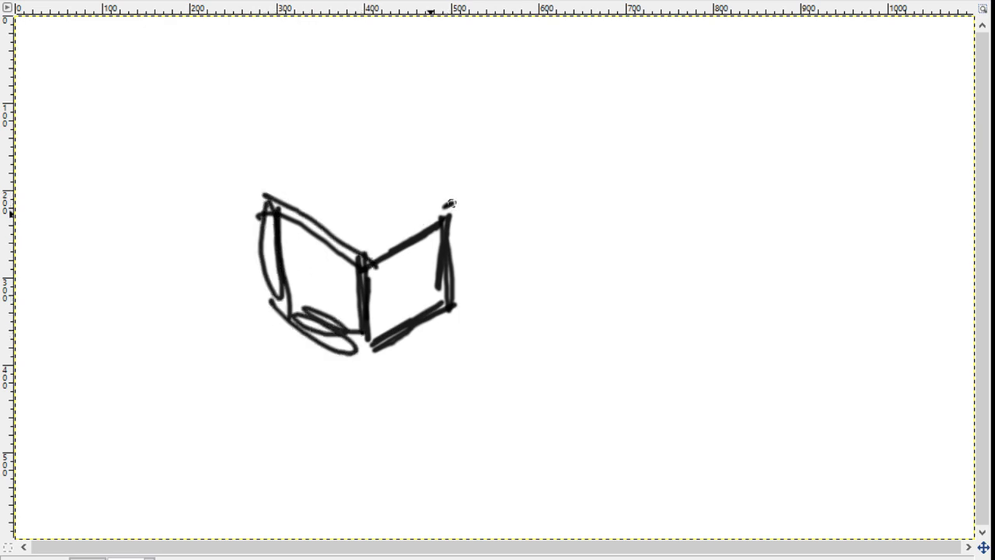
Step: Close the top face of the box and draw a vertical rod with a round knob rising from its back corner
drag(449, 204, 390, 241)
drag(312, 193, 300, 197)
mouse_move(306, 209)
mouse_down()
mouse_move(374, 173)
mouse_move(437, 219)
mouse_up()
mouse_move(379, 165)
mouse_down()
mouse_move(277, 205)
mouse_move(361, 168)
mouse_up()
drag(376, 98, 370, 199)
mouse_move(365, 86)
mouse_down()
mouse_move(368, 183)
mouse_move(365, 168)
mouse_up()
mouse_move(384, 60)
mouse_down()
mouse_move(365, 86)
mouse_move(352, 78)
mouse_up()
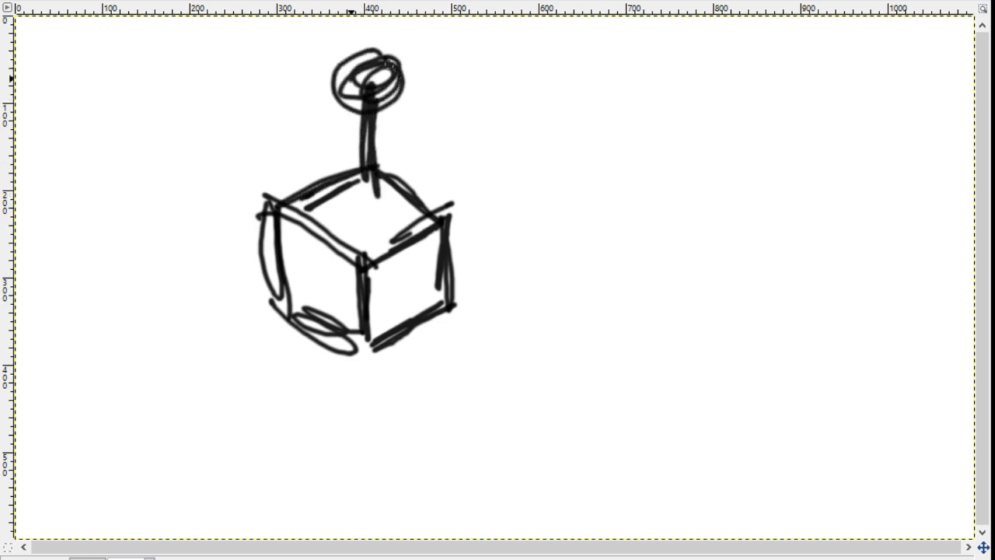
Step: Extend the rod down into the box and draw flame-like curls across its faces with loose wisps above it
mouse_move(367, 175)
mouse_down()
mouse_move(366, 225)
mouse_move(367, 191)
mouse_up()
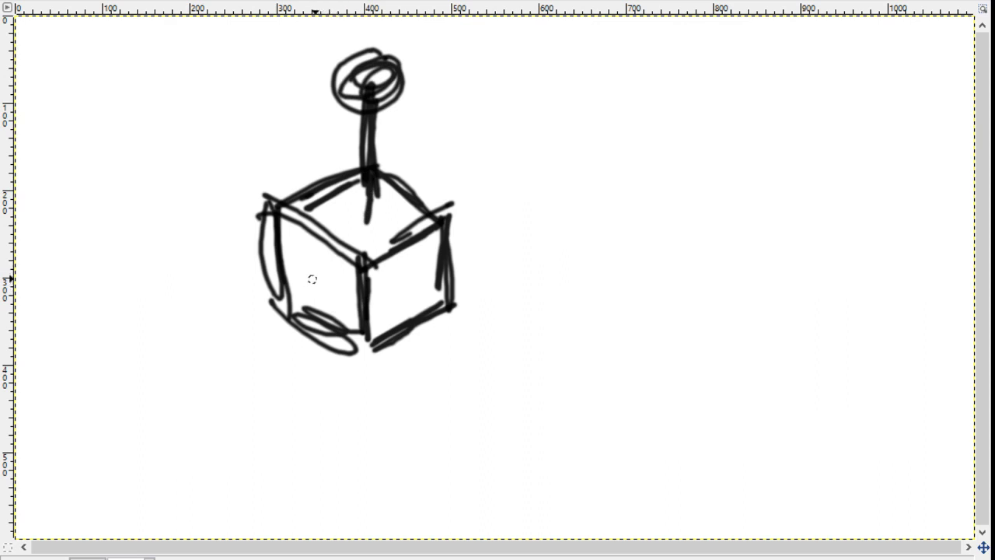
mouse_move(312, 279)
mouse_down()
mouse_move(304, 231)
mouse_move(329, 160)
mouse_move(350, 243)
mouse_move(392, 159)
mouse_move(429, 209)
mouse_move(416, 280)
mouse_move(342, 268)
mouse_move(384, 288)
mouse_move(407, 282)
mouse_up()
mouse_move(443, 182)
mouse_down()
mouse_move(466, 136)
mouse_move(429, 186)
mouse_up()
mouse_move(291, 161)
mouse_down()
mouse_move(307, 104)
mouse_move(304, 159)
mouse_up()
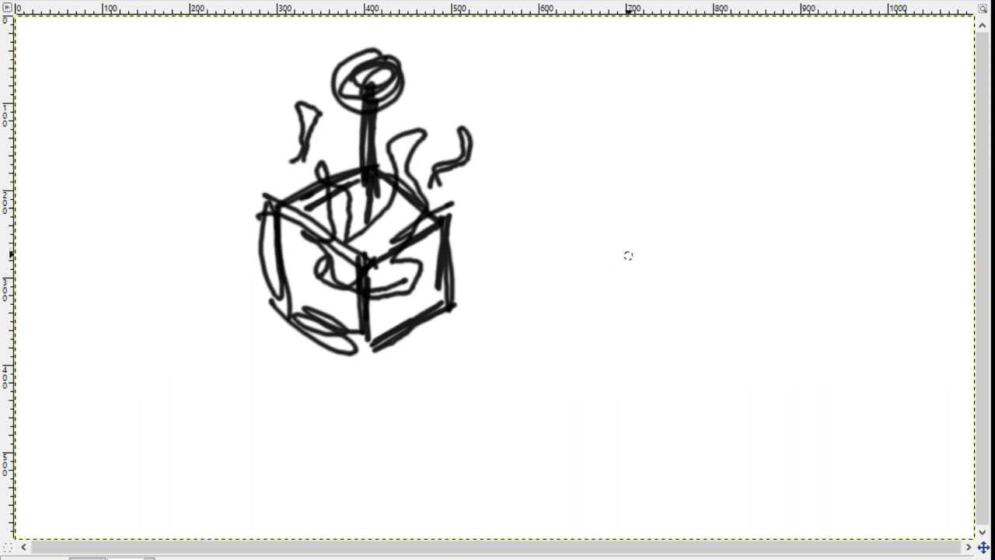
Step: Undo every stroke of the box and rod drawing until the canvas is blank
key(ctrl+z)
key(ctrl+z)
key(ctrl+z)
key(ctrl+z)
key(ctrl+z)
key(ctrl+z)
key(ctrl+z)
key(ctrl+z)
key(ctrl+z)
key(ctrl+z)
key(ctrl+z)
key(ctrl+z)
key(ctrl+z)
key(ctrl+z)
key(ctrl+z)
key(ctrl+z)
key(ctrl+z)
key(ctrl+z)
key(ctrl+z)
key(ctrl+z)
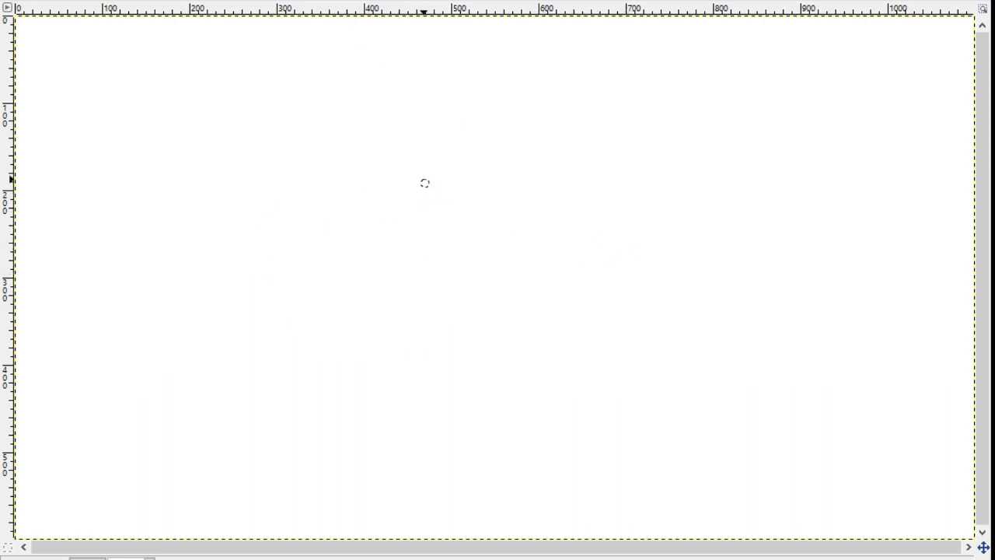
Step: Draw a wide, slightly slanted headband with long upper and lower edges and short ends on the blank canvas
mouse_move(422, 182)
mouse_down()
mouse_move(418, 194)
mouse_move(409, 155)
mouse_move(638, 200)
mouse_move(635, 244)
mouse_up()
drag(421, 230, 633, 256)
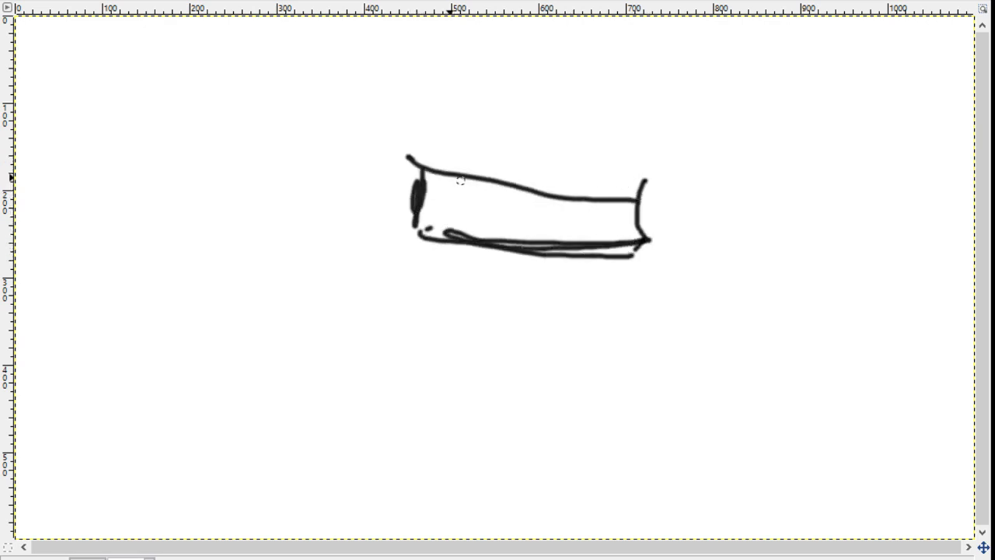
mouse_move(432, 161)
mouse_down()
mouse_move(665, 184)
mouse_move(509, 182)
mouse_up()
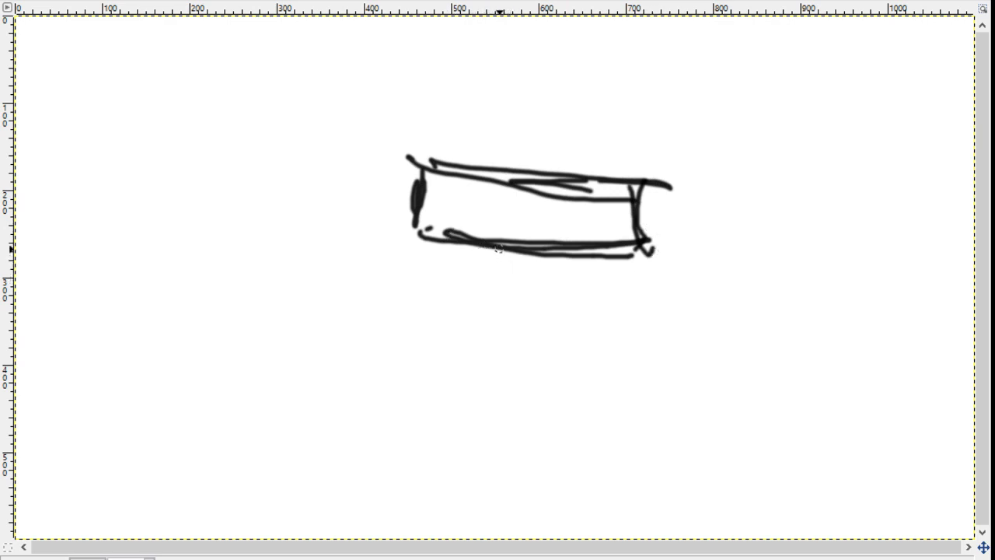
Step: Draw two half-closed eyes with pupils under the headband, a small nose mark and a jawline tapering toward the chin
mouse_move(491, 250)
mouse_down()
mouse_move(526, 277)
mouse_move(553, 259)
mouse_move(629, 252)
mouse_move(612, 270)
mouse_up()
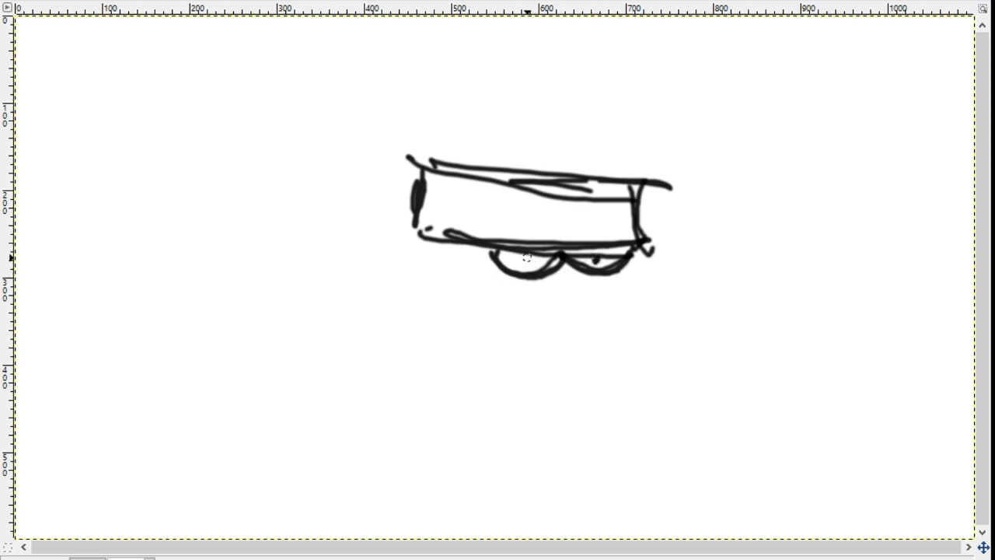
drag(583, 284, 572, 293)
mouse_move(642, 251)
mouse_down()
mouse_move(609, 310)
mouse_move(538, 346)
mouse_up()
mouse_move(410, 243)
mouse_down()
mouse_move(409, 257)
mouse_move(544, 320)
mouse_up()
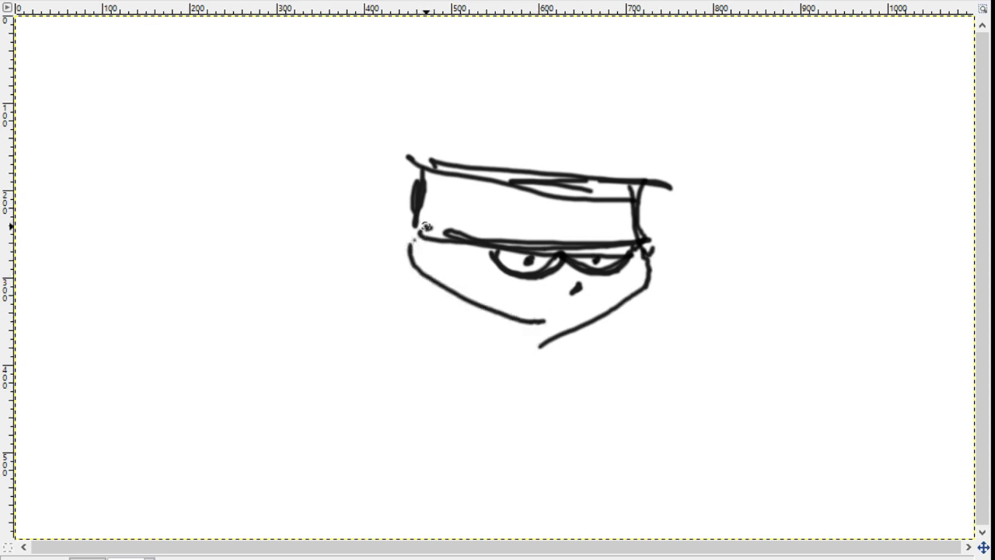
Step: Draw a rounded ear beside the headband and retrace both sides of the jaw down to a pointed chin
mouse_move(425, 226)
mouse_down()
mouse_move(399, 252)
mouse_move(421, 233)
mouse_move(369, 244)
mouse_move(398, 276)
mouse_up()
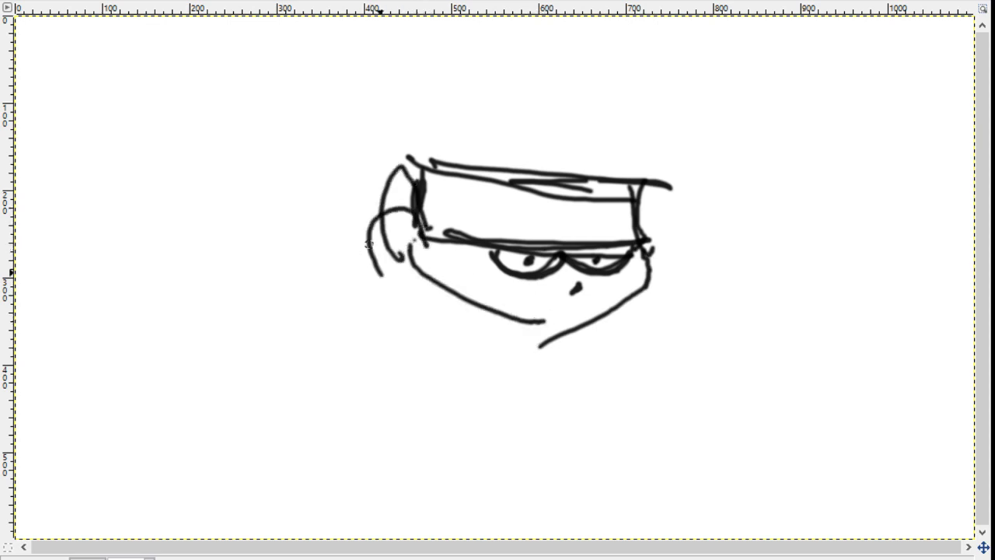
mouse_move(411, 210)
mouse_down()
mouse_move(412, 294)
mouse_move(389, 280)
mouse_move(431, 286)
mouse_move(553, 347)
mouse_up()
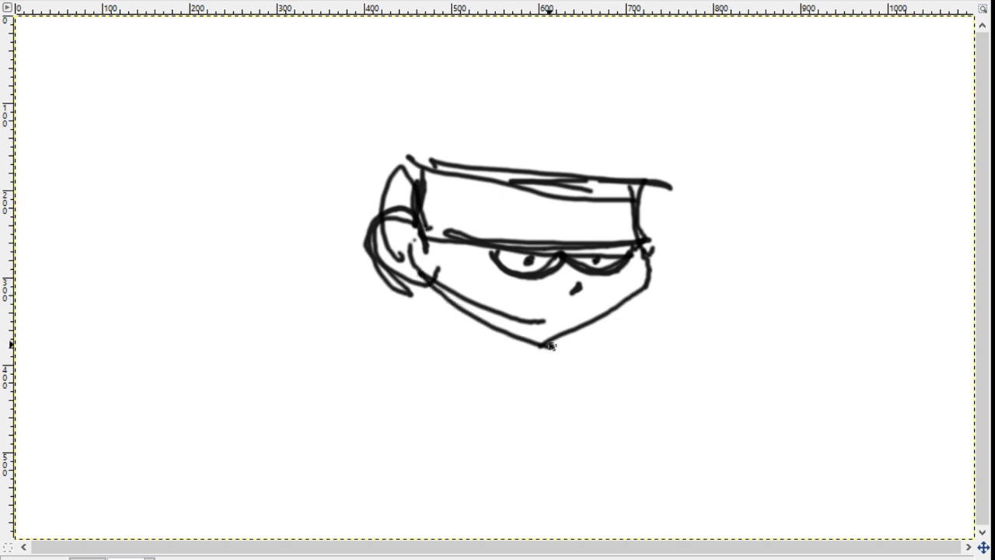
drag(459, 294, 489, 313)
drag(644, 250, 525, 361)
drag(571, 333, 673, 252)
drag(639, 250, 593, 323)
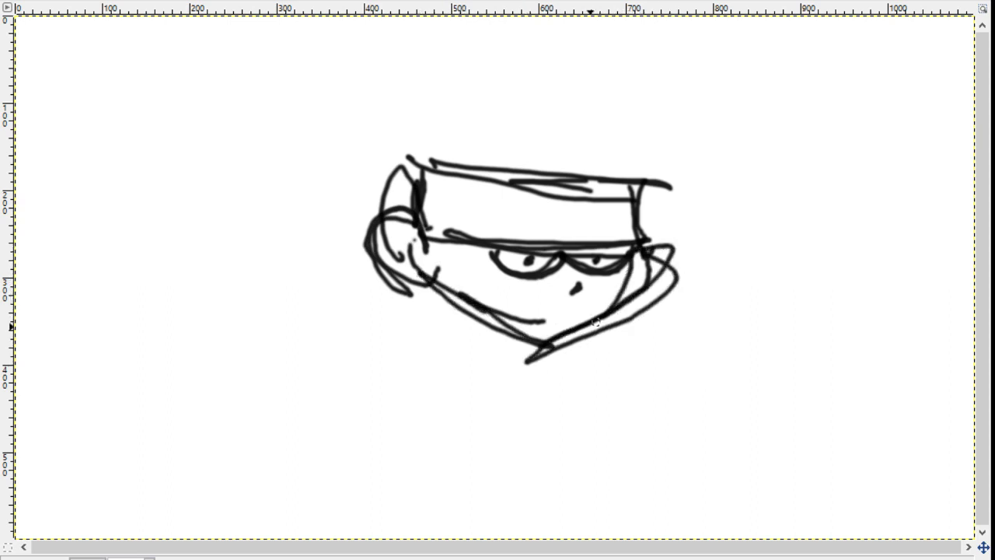
drag(404, 267, 506, 343)
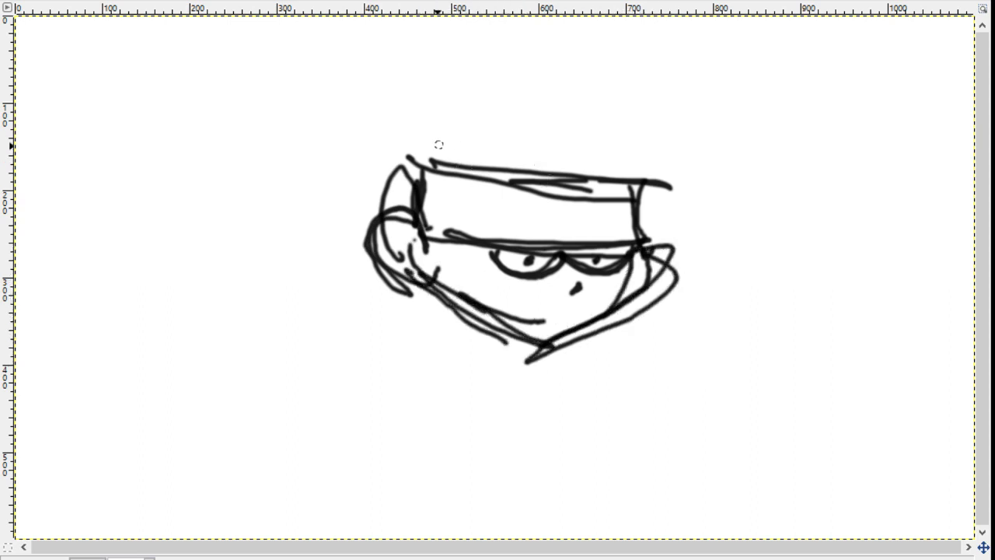
Step: Draw the domed top of the head above the headband and the knotted band tails flowing out behind it
mouse_move(440, 142)
mouse_down()
mouse_move(617, 185)
mouse_move(443, 148)
mouse_move(593, 124)
mouse_up()
drag(629, 144, 638, 180)
mouse_move(440, 146)
mouse_down()
mouse_move(605, 133)
mouse_move(632, 149)
mouse_up()
drag(613, 125, 432, 151)
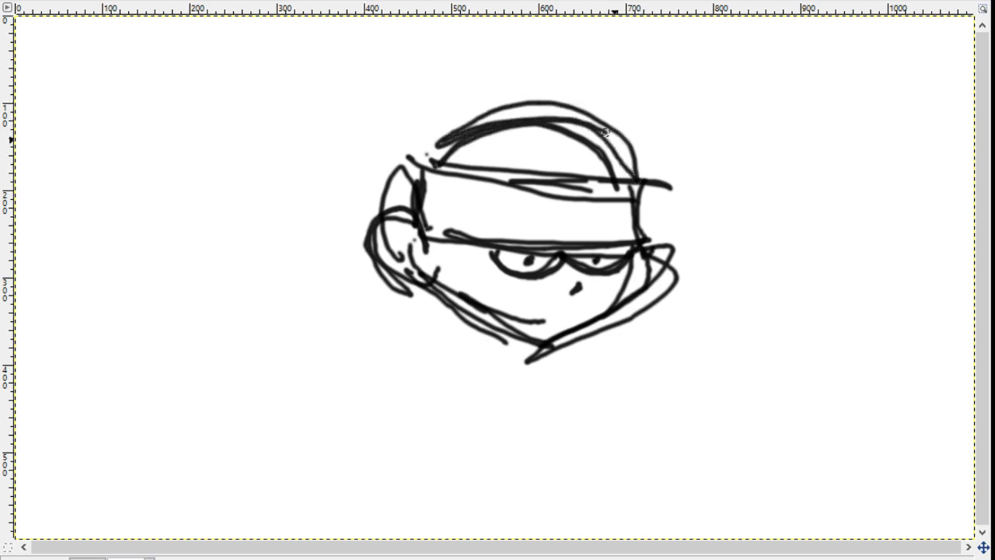
drag(472, 118, 635, 180)
mouse_move(415, 160)
mouse_down()
mouse_move(397, 141)
mouse_move(299, 183)
mouse_move(328, 218)
mouse_move(325, 209)
mouse_up()
mouse_move(429, 163)
mouse_down()
mouse_move(393, 148)
mouse_move(325, 205)
mouse_move(396, 166)
mouse_move(336, 240)
mouse_move(365, 235)
mouse_move(369, 222)
mouse_move(356, 236)
mouse_move(365, 215)
mouse_up()
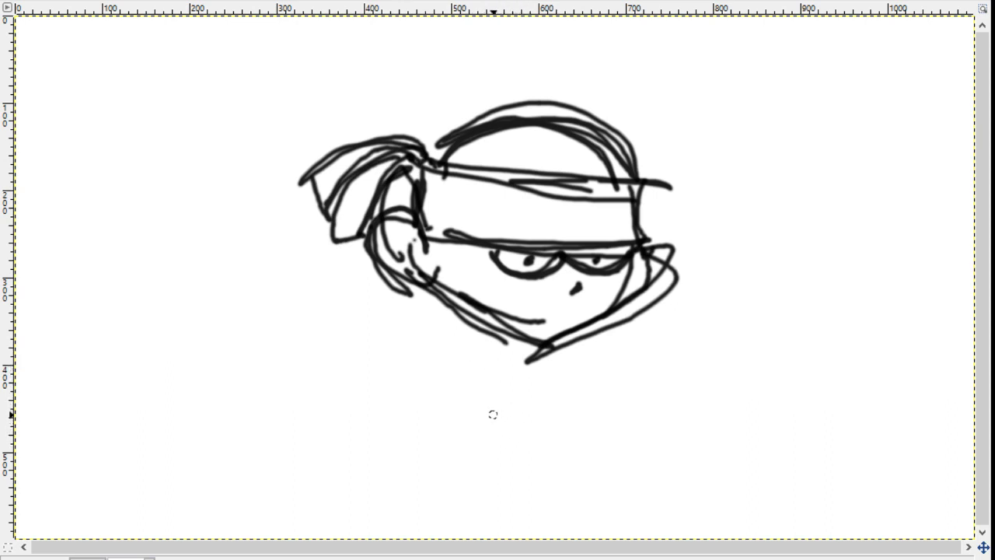
Step: Draw two round fists pressed together below the chin, with a forearm and angled end extending from one of them
mouse_move(540, 416)
mouse_down()
mouse_move(526, 392)
mouse_move(524, 434)
mouse_move(553, 432)
mouse_move(551, 406)
mouse_move(599, 437)
mouse_move(546, 435)
mouse_move(582, 392)
mouse_move(547, 439)
mouse_move(577, 394)
mouse_move(562, 396)
mouse_move(568, 385)
mouse_move(692, 416)
mouse_up()
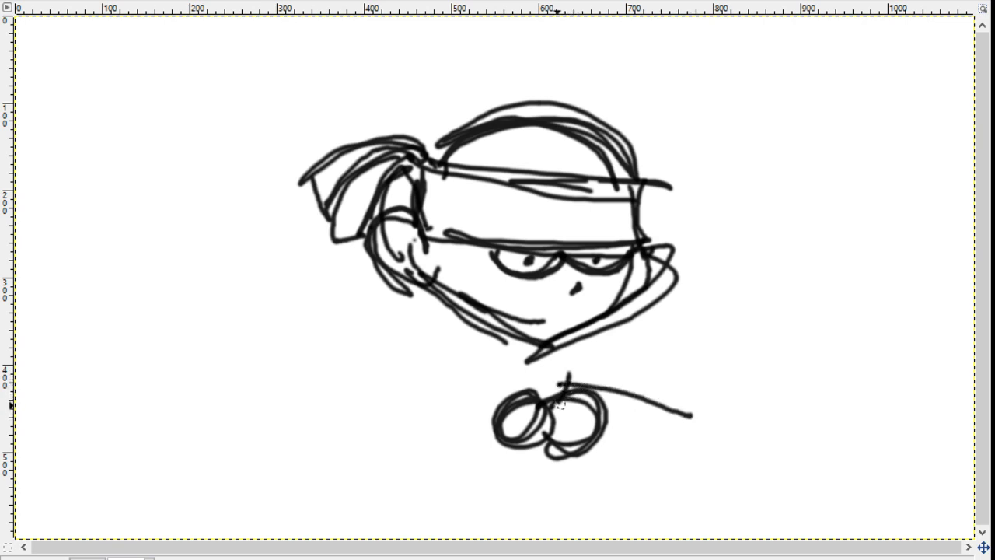
drag(542, 396, 676, 447)
mouse_move(576, 410)
mouse_down()
mouse_move(684, 428)
mouse_move(673, 448)
mouse_up()
drag(566, 385, 557, 404)
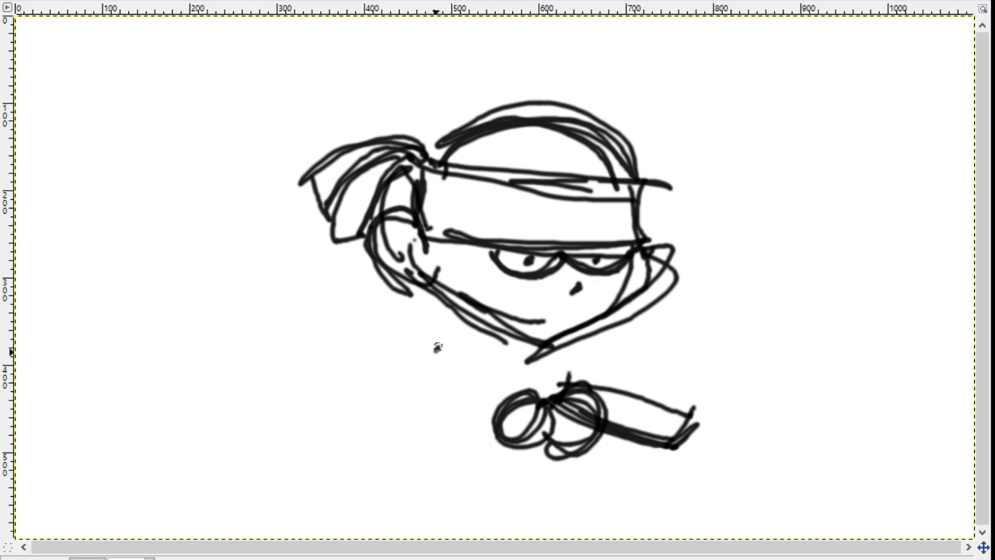
Step: Draw the opposite bent arm from below the jaw to the fists, with inner sleeve lines and a short neck line under the chin
mouse_move(439, 342)
mouse_down()
mouse_move(429, 396)
mouse_move(503, 406)
mouse_move(408, 387)
mouse_up()
mouse_move(447, 359)
mouse_down()
mouse_move(404, 395)
mouse_move(502, 408)
mouse_up()
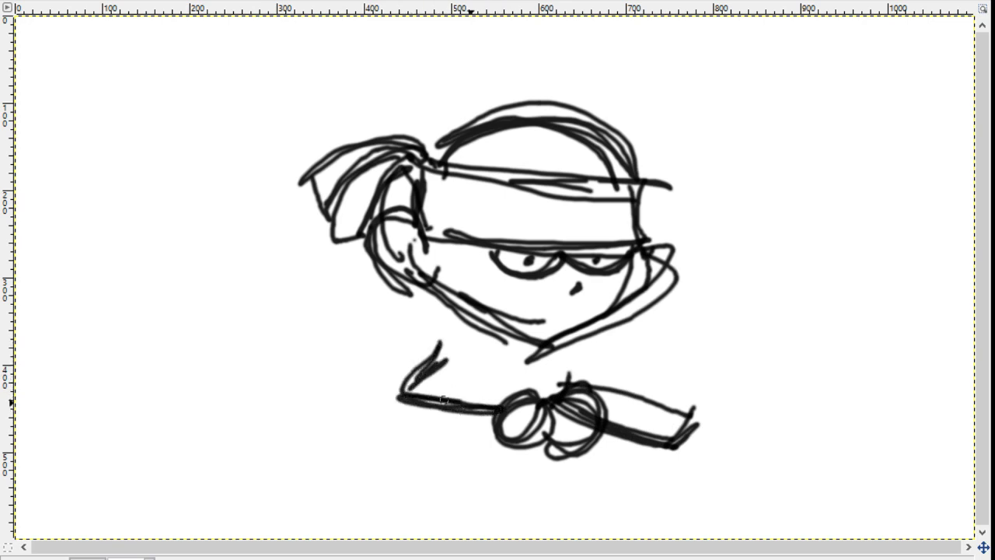
mouse_move(472, 345)
mouse_down()
mouse_move(494, 384)
mouse_move(548, 392)
mouse_up()
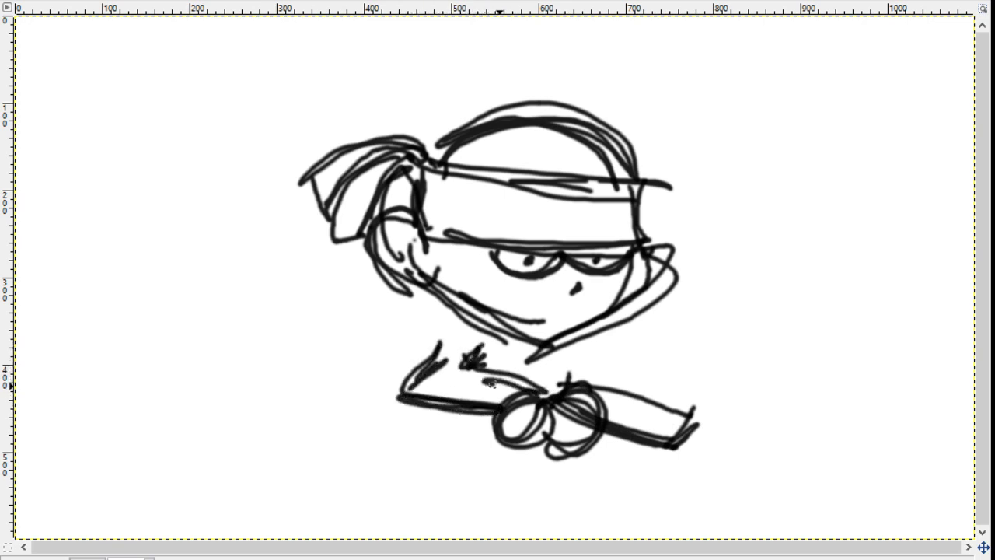
drag(490, 380, 559, 392)
drag(546, 342, 536, 387)
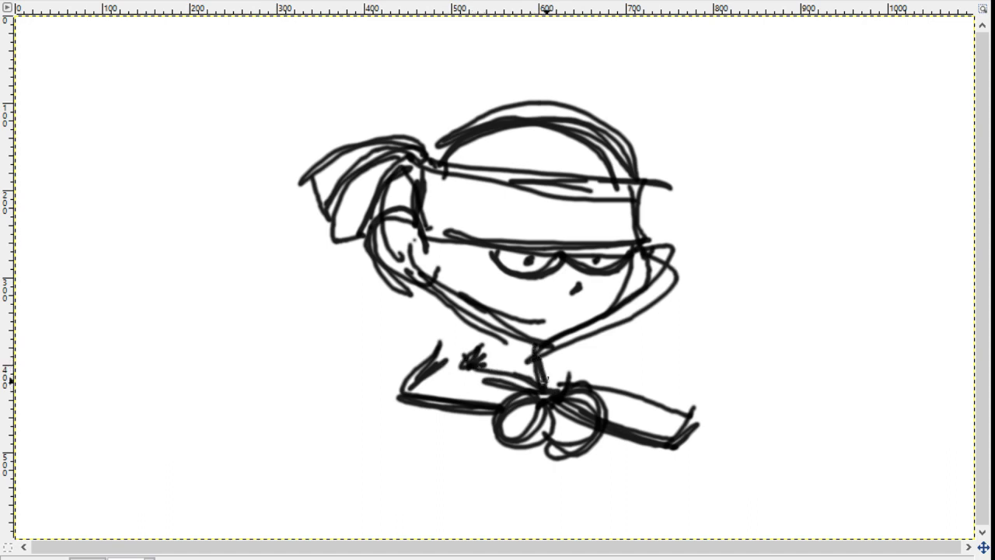
mouse_move(457, 320)
mouse_down()
mouse_move(426, 355)
mouse_move(437, 352)
mouse_up()
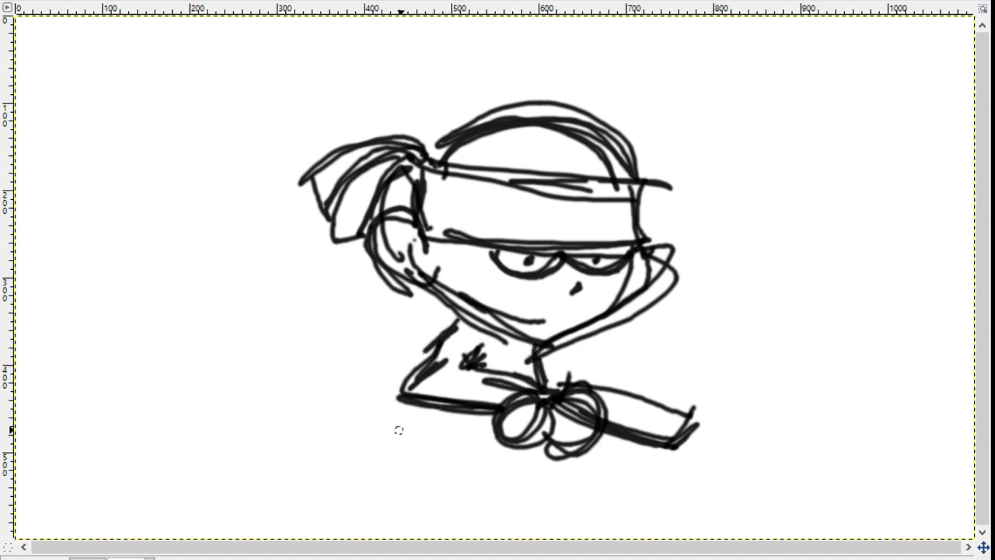
Step: Draw a stretched-out leg and a foot beneath the fists, both feet oval, and retrace the extended forearm with a scribbled end
mouse_move(415, 410)
mouse_down()
mouse_move(268, 462)
mouse_move(368, 464)
mouse_move(338, 436)
mouse_move(276, 465)
mouse_move(314, 477)
mouse_up()
mouse_move(374, 465)
mouse_down()
mouse_move(494, 427)
mouse_move(479, 429)
mouse_up()
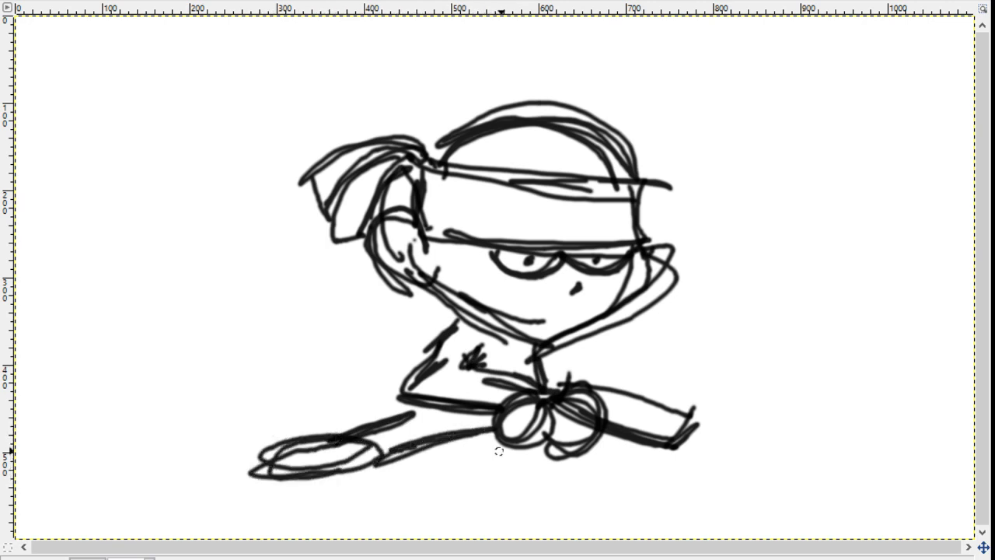
mouse_move(533, 457)
mouse_down()
mouse_move(482, 459)
mouse_move(555, 460)
mouse_move(487, 466)
mouse_move(549, 455)
mouse_move(485, 451)
mouse_move(482, 435)
mouse_move(473, 464)
mouse_move(484, 442)
mouse_up()
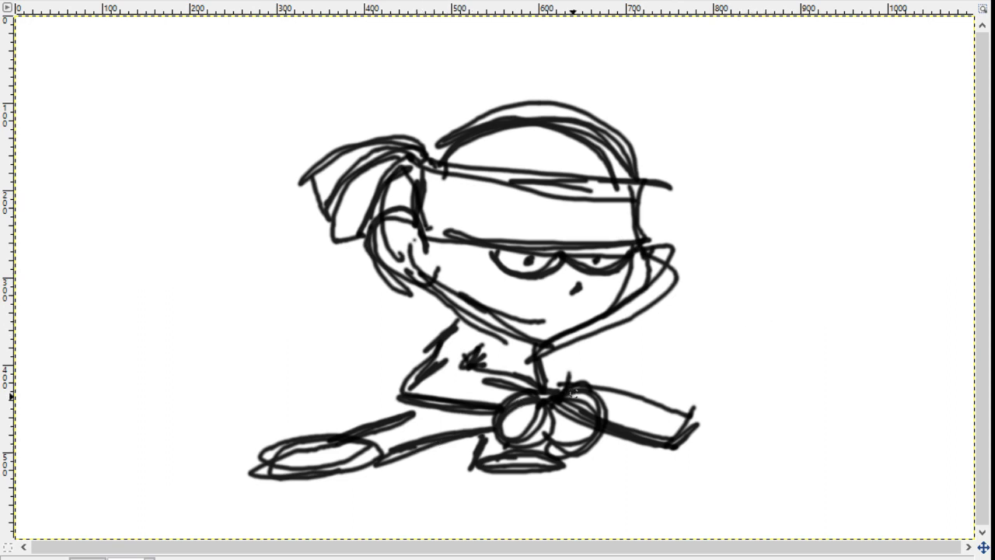
drag(573, 393, 675, 410)
mouse_move(620, 393)
mouse_down()
mouse_move(718, 439)
mouse_move(687, 419)
mouse_move(675, 457)
mouse_move(697, 446)
mouse_move(715, 418)
mouse_move(675, 404)
mouse_up()
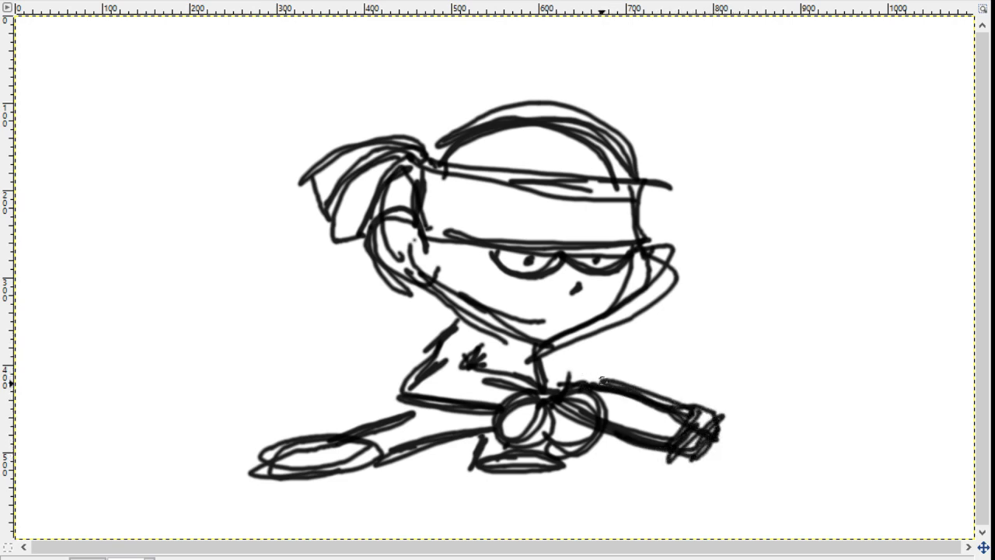
Step: Draw the narrow shoulder lines between the jaw and the fist, and a small rounded ear at the headband's far end
mouse_move(600, 380)
mouse_down()
mouse_move(582, 342)
mouse_move(565, 393)
mouse_up()
drag(589, 350, 600, 398)
mouse_move(591, 333)
mouse_down()
mouse_move(573, 383)
mouse_move(580, 359)
mouse_up()
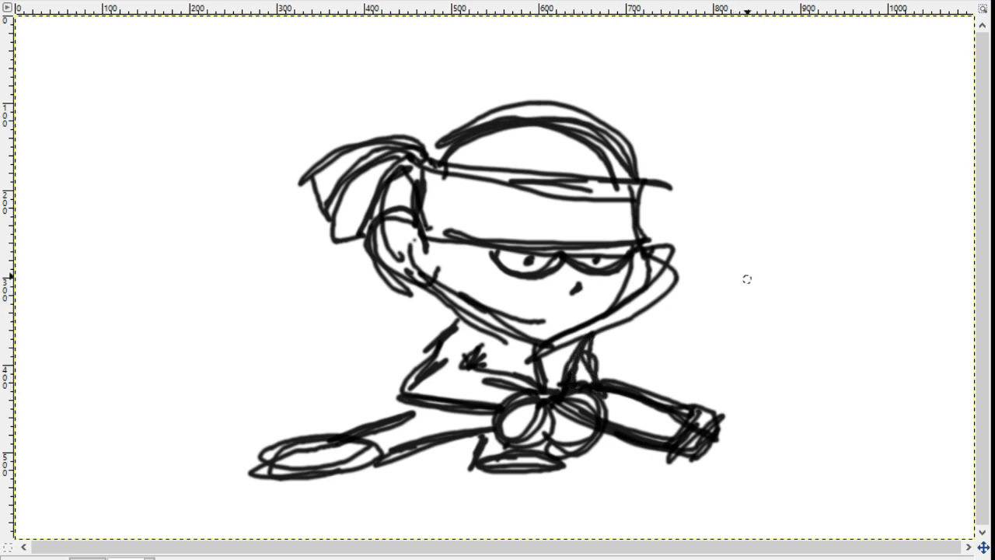
mouse_move(645, 217)
mouse_down()
mouse_move(658, 252)
mouse_move(673, 223)
mouse_move(636, 220)
mouse_move(675, 229)
mouse_move(670, 272)
mouse_up()
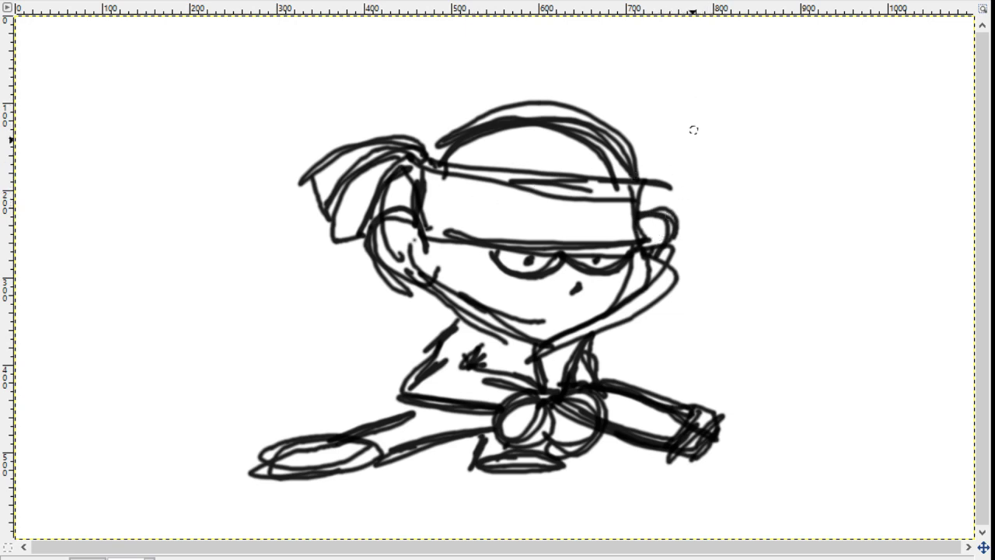
mouse_move(715, 76)
mouse_down()
mouse_move(685, 83)
mouse_move(708, 67)
mouse_up()
drag(737, 106, 800, 102)
drag(770, 74, 772, 138)
drag(836, 105, 864, 136)
mouse_move(898, 101)
mouse_down()
mouse_move(917, 138)
mouse_move(953, 117)
mouse_move(949, 134)
mouse_move(971, 149)
mouse_up()
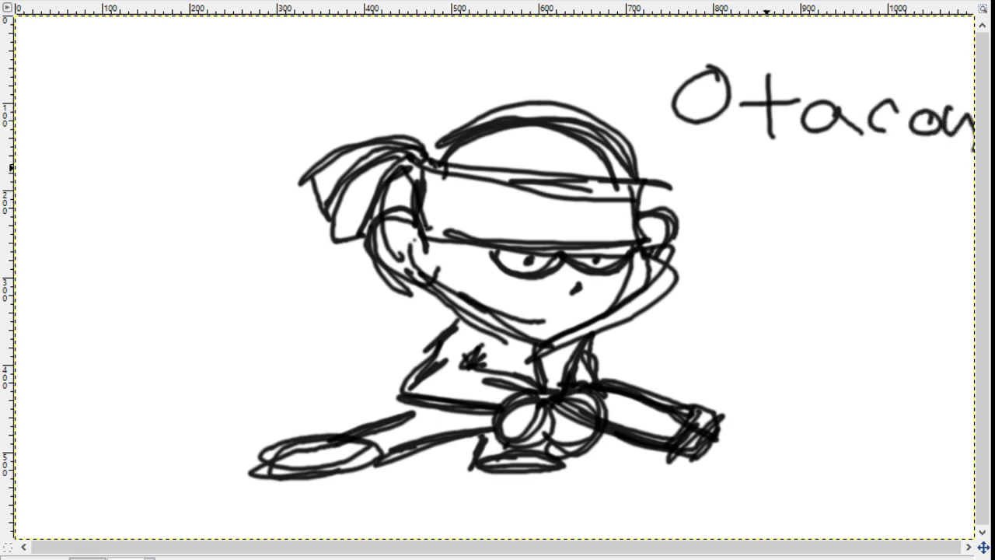
key(ctrl+z)
key(ctrl+z)
key(ctrl+z)
key(ctrl+z)
key(ctrl+z)
key(ctrl+z)
key(ctrl+z)
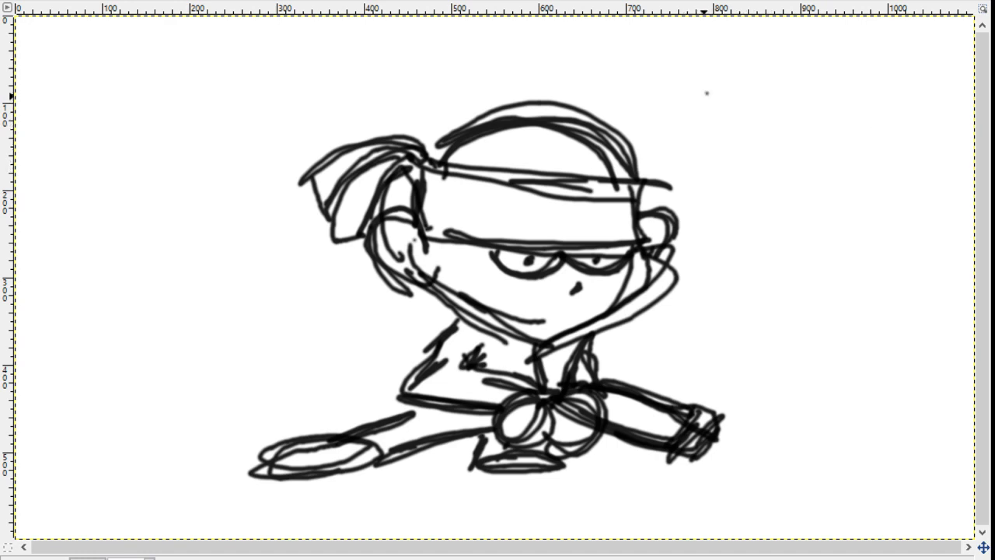
Step: Hand-letter "Otacon?" above and beside the character's head, with a curved speech line leading from the head to the word
mouse_move(707, 93)
mouse_down()
mouse_move(709, 86)
mouse_move(754, 109)
mouse_move(738, 130)
mouse_up()
mouse_move(762, 110)
mouse_down()
mouse_move(787, 130)
mouse_move(823, 134)
mouse_move(850, 111)
mouse_move(876, 134)
mouse_move(910, 132)
mouse_up()
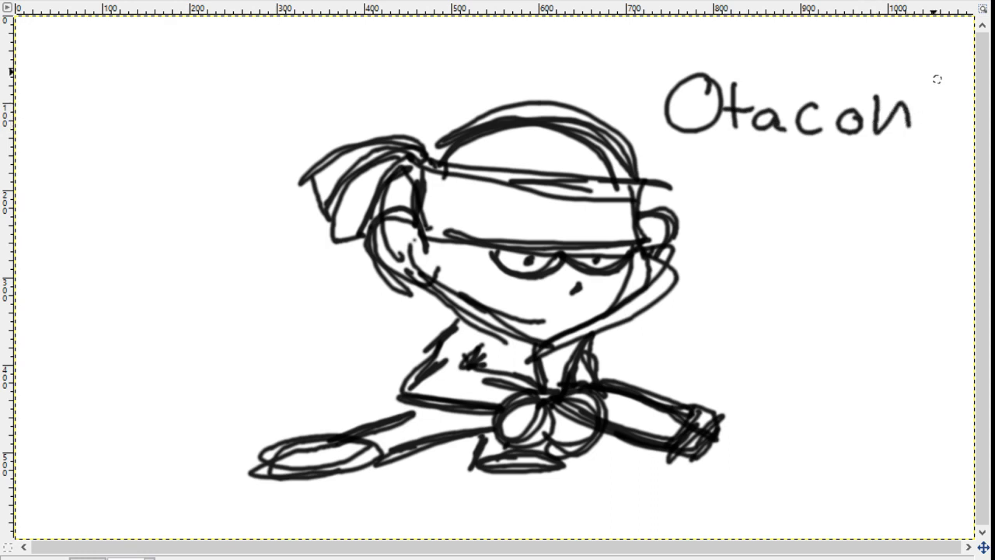
mouse_move(920, 63)
mouse_down()
mouse_move(942, 89)
mouse_move(932, 105)
mouse_up()
click(929, 129)
drag(701, 200, 791, 159)
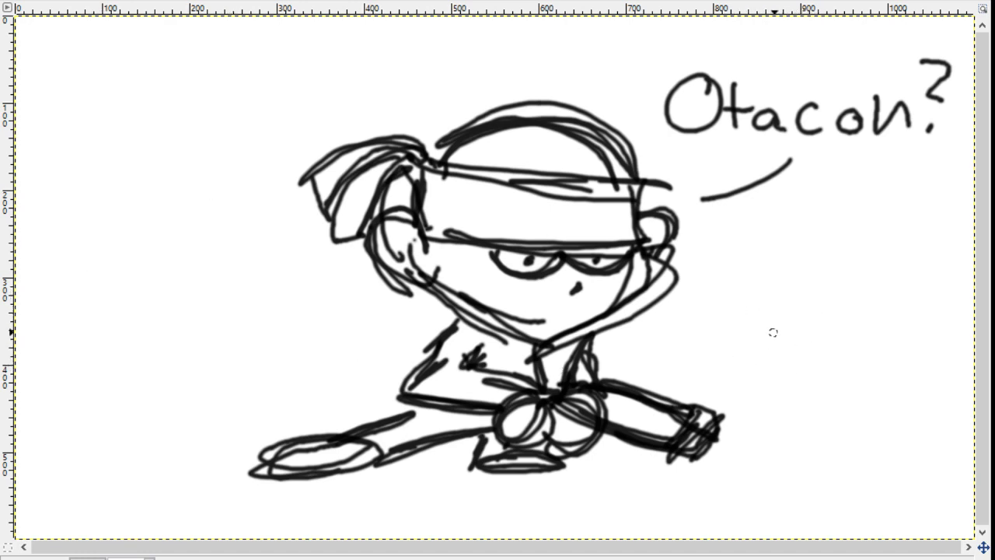
Step: Draw a closed cardboard box in perspective beside the character, with a tape strip across its top face
mouse_move(777, 307)
mouse_down()
mouse_move(777, 382)
mouse_move(856, 362)
mouse_up()
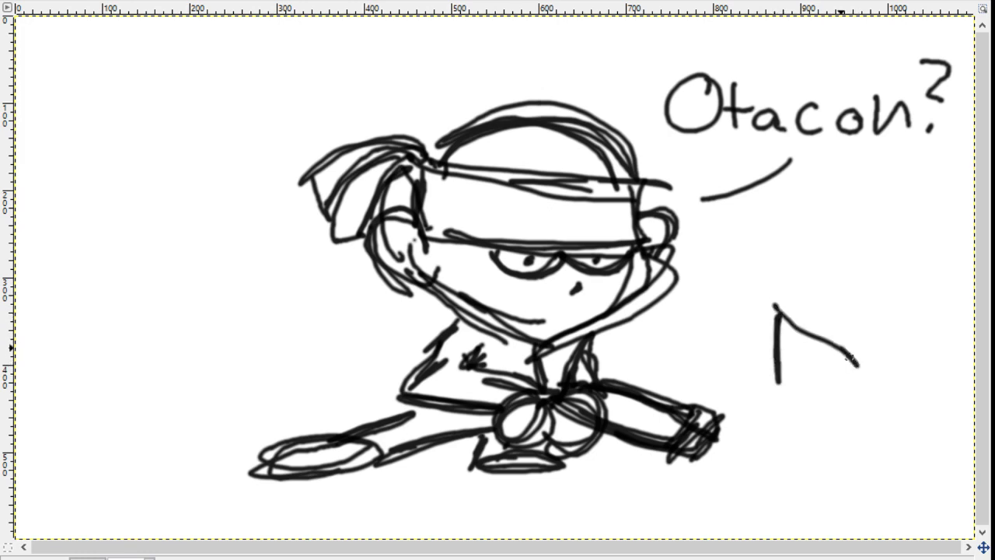
mouse_move(801, 319)
mouse_down()
mouse_move(859, 365)
mouse_move(922, 323)
mouse_up()
drag(852, 356, 917, 324)
drag(850, 270, 921, 321)
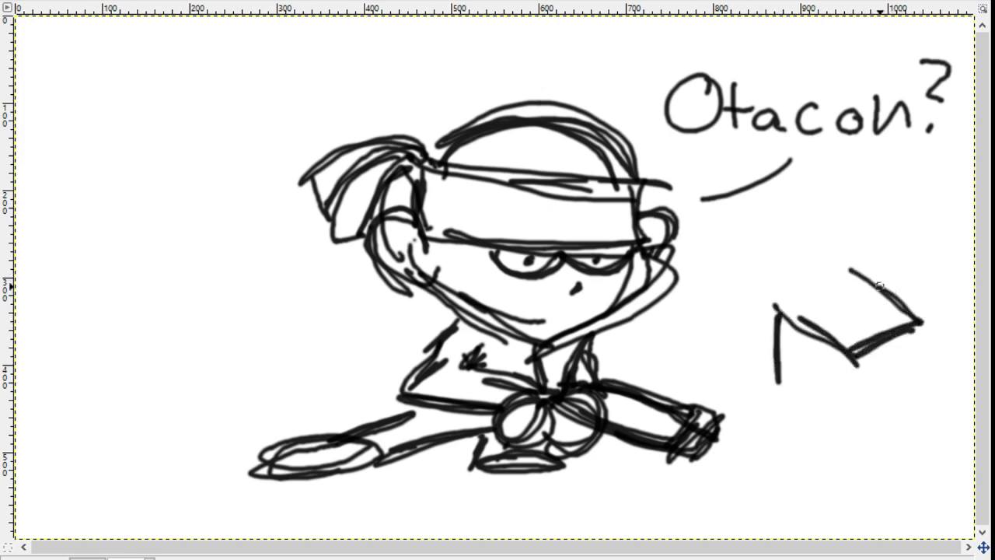
drag(874, 280, 917, 320)
mouse_move(775, 310)
mouse_down()
mouse_move(855, 274)
mouse_move(855, 342)
mouse_up()
mouse_move(837, 286)
mouse_down()
mouse_move(869, 343)
mouse_move(880, 335)
mouse_move(914, 379)
mouse_move(913, 393)
mouse_up()
mouse_move(858, 349)
mouse_down()
mouse_move(847, 413)
mouse_move(919, 389)
mouse_move(848, 413)
mouse_up()
drag(781, 350, 847, 415)
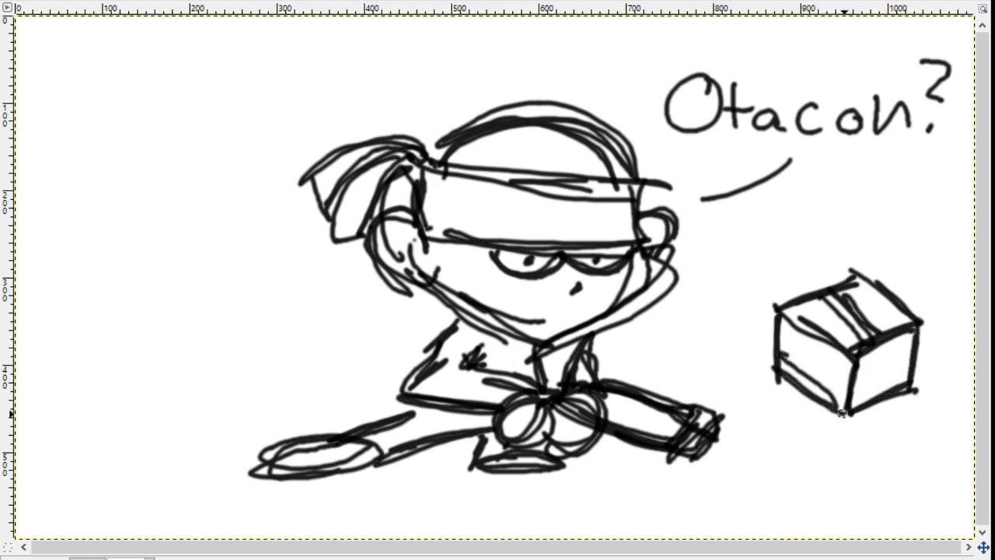
drag(782, 378, 847, 415)
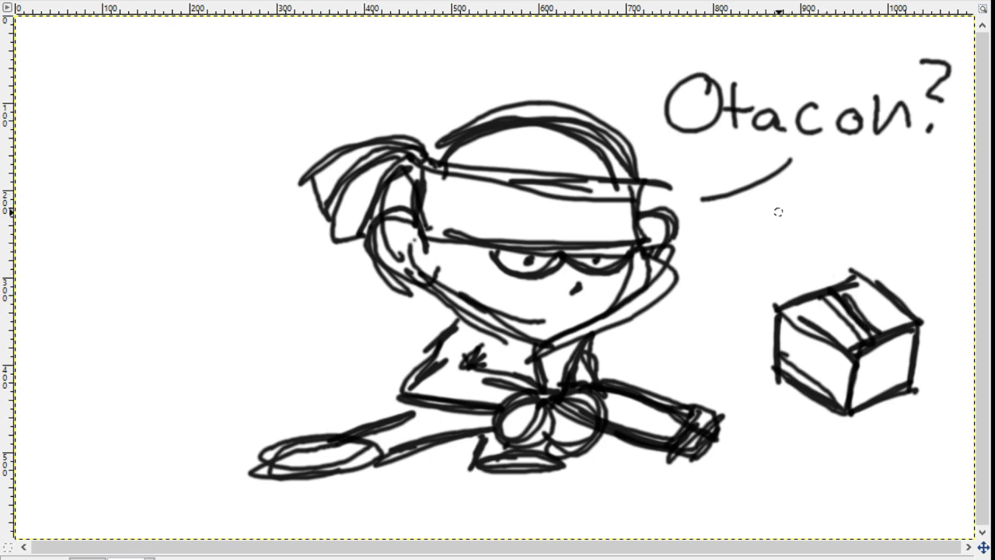
Step: Hand-letter "snake" above the box and draw a curved arrow pointing down to it
mouse_move(806, 199)
mouse_down()
mouse_move(787, 227)
mouse_move(881, 234)
mouse_up()
mouse_move(901, 196)
mouse_down()
mouse_move(892, 229)
mouse_move(961, 243)
mouse_up()
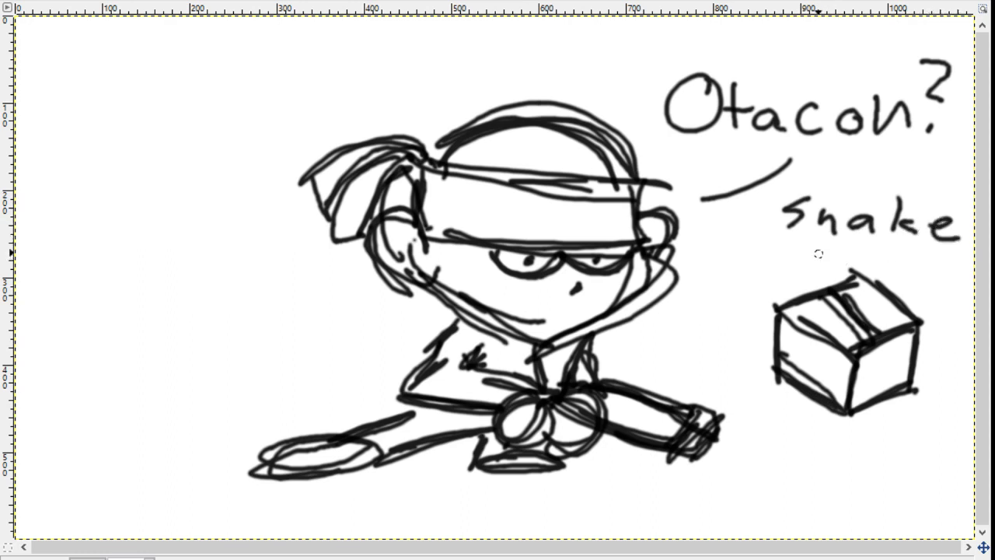
mouse_move(791, 245)
mouse_down()
mouse_move(765, 270)
mouse_move(770, 283)
mouse_move(804, 280)
mouse_move(787, 263)
mouse_move(750, 280)
mouse_move(789, 282)
mouse_move(794, 255)
mouse_move(766, 262)
mouse_move(774, 240)
mouse_move(791, 247)
mouse_move(799, 287)
mouse_move(746, 280)
mouse_up()
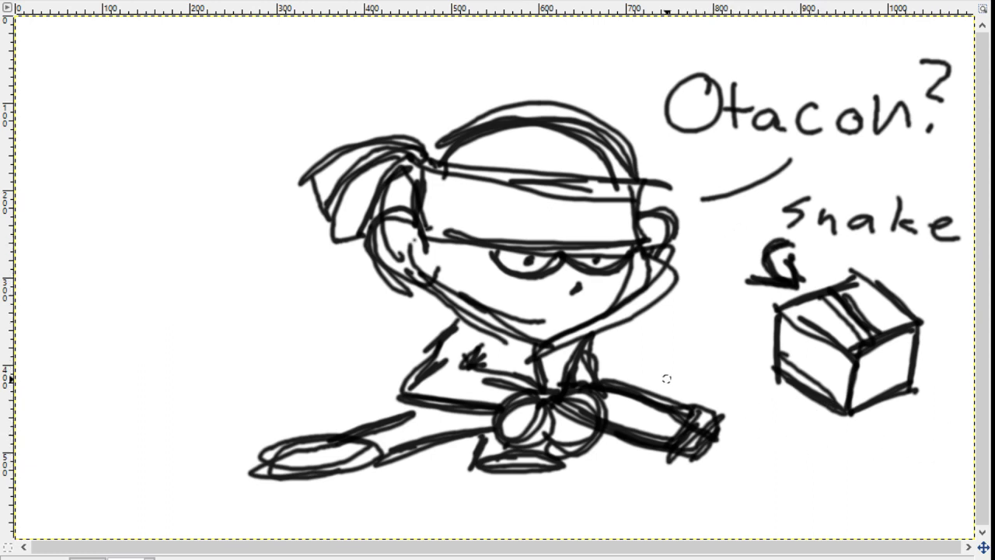
Step: Undo all strokes of the headband character, lettering and box until the canvas is blank
key(ctrl+z)
key(ctrl+z)
key(ctrl+z)
key(ctrl+z)
key(ctrl+z)
key(ctrl+z)
key(ctrl+z)
key(ctrl+z)
key(ctrl+z)
key(ctrl+z)
key(ctrl+z)
key(ctrl+z)
key(ctrl+z)
key(ctrl+z)
key(ctrl+z)
key(ctrl+z)
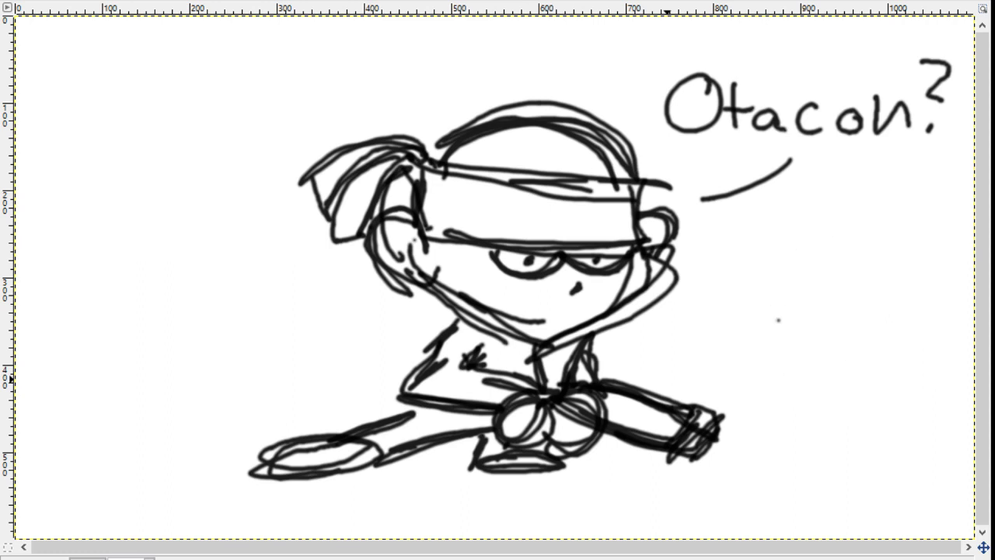
key(ctrl+z)
key(ctrl+z)
key(ctrl+z)
key(ctrl+z)
key(ctrl+z)
key(ctrl+z)
key(ctrl+z)
key(ctrl+z)
key(ctrl+z)
key(ctrl+z)
key(ctrl+z)
key(ctrl+z)
key(ctrl+z)
key(ctrl+z)
key(ctrl+z)
key(ctrl+z)
key(ctrl+z)
key(ctrl+z)
key(ctrl+z)
key(ctrl+z)
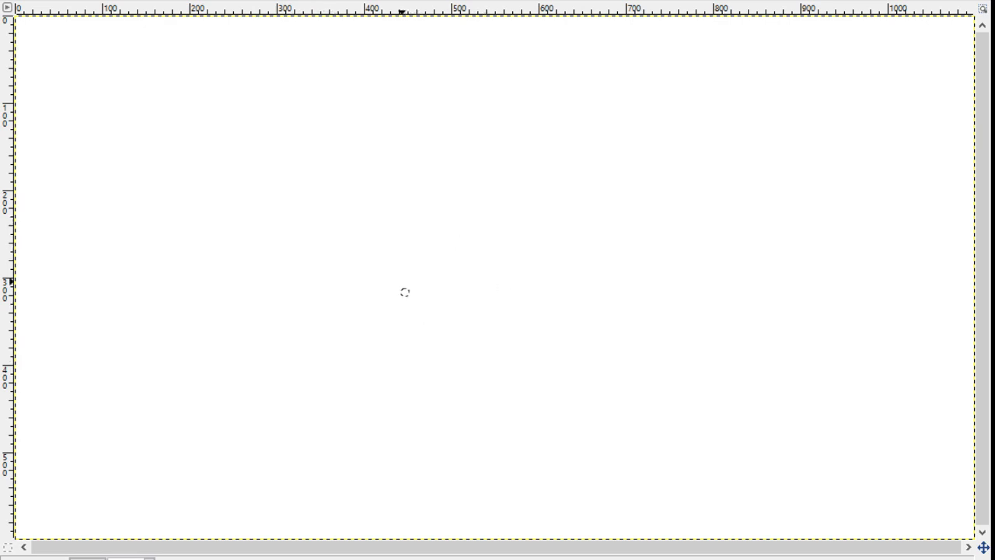
Step: Draw a large round head in overlapping loops, with two spiral eyes and a small open mouth
mouse_move(352, 186)
mouse_down()
mouse_move(286, 197)
mouse_move(373, 155)
mouse_move(482, 257)
mouse_move(354, 330)
mouse_move(285, 183)
mouse_move(470, 190)
mouse_move(308, 324)
mouse_move(277, 183)
mouse_move(490, 201)
mouse_move(304, 326)
mouse_move(438, 163)
mouse_move(307, 282)
mouse_up()
mouse_move(384, 223)
mouse_down()
mouse_move(357, 231)
mouse_move(373, 209)
mouse_up()
mouse_move(428, 195)
mouse_down()
mouse_move(404, 197)
mouse_move(434, 177)
mouse_move(415, 189)
mouse_move(427, 197)
mouse_move(373, 240)
mouse_move(378, 199)
mouse_move(381, 225)
mouse_up()
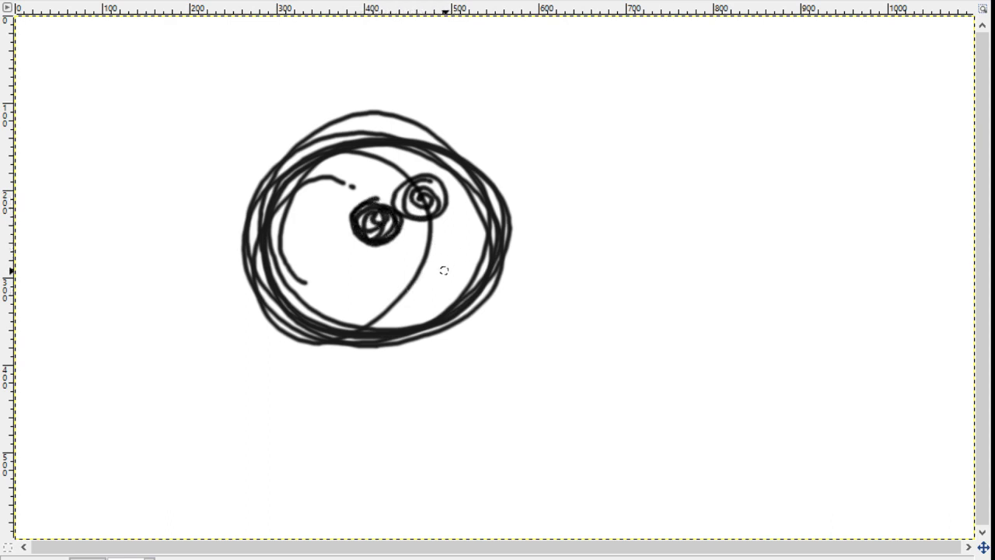
mouse_move(448, 280)
mouse_down()
mouse_move(408, 280)
mouse_move(473, 271)
mouse_move(427, 276)
mouse_move(460, 269)
mouse_move(431, 285)
mouse_move(431, 274)
mouse_move(433, 304)
mouse_move(460, 269)
mouse_move(424, 290)
mouse_move(457, 267)
mouse_move(430, 306)
mouse_move(418, 282)
mouse_move(432, 295)
mouse_move(438, 270)
mouse_move(448, 266)
mouse_up()
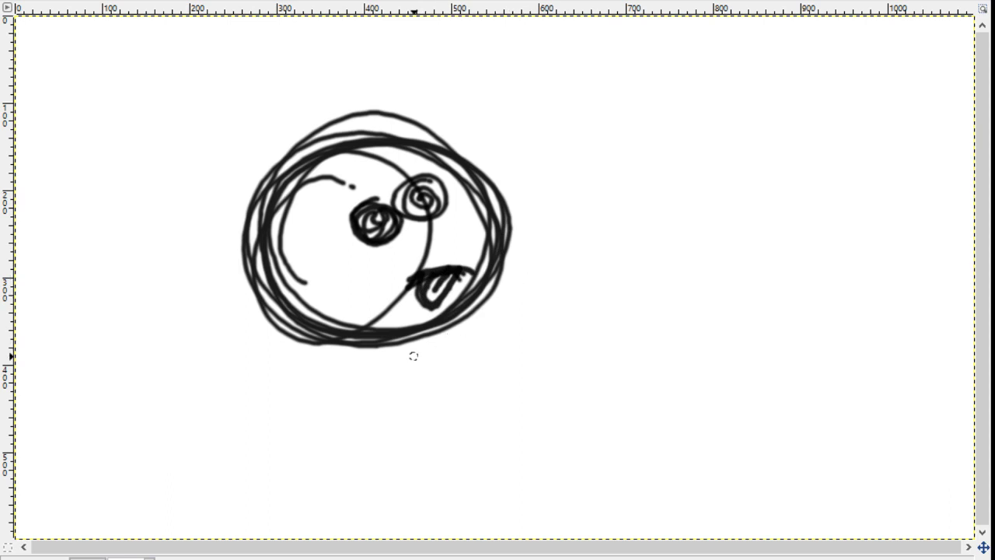
Step: Draw a forearm with a cuff extending below the round head, with rough straight finger strokes at its end
drag(396, 336, 305, 381)
mouse_move(391, 381)
mouse_down()
mouse_move(404, 371)
mouse_move(336, 409)
mouse_up()
mouse_move(305, 378)
mouse_down()
mouse_move(345, 404)
mouse_move(262, 381)
mouse_move(272, 382)
mouse_move(236, 412)
mouse_move(279, 389)
mouse_move(256, 433)
mouse_up()
drag(300, 379, 236, 437)
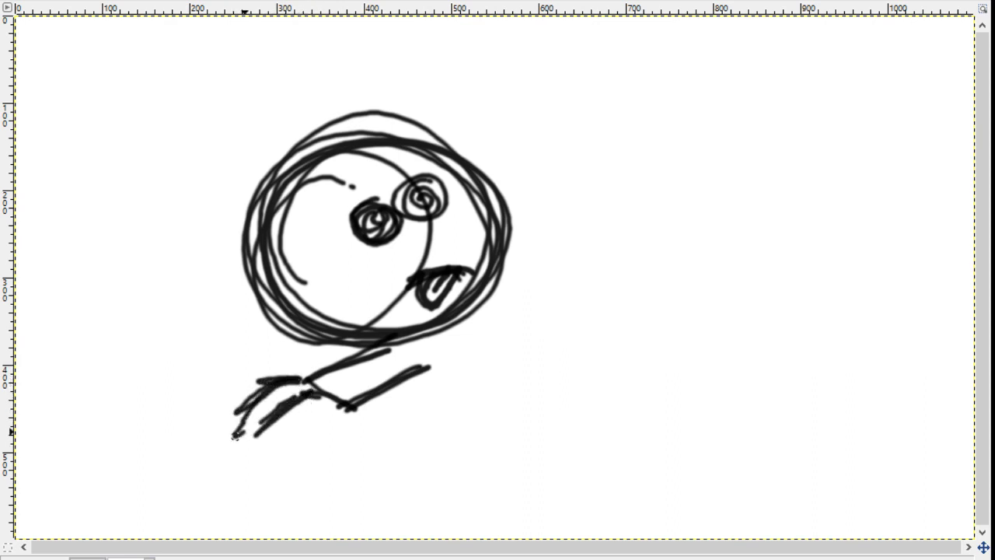
Step: Undo the rough finger strokes and redraw the hand with a rounded thumb and several looped fingers
key(ctrl+z)
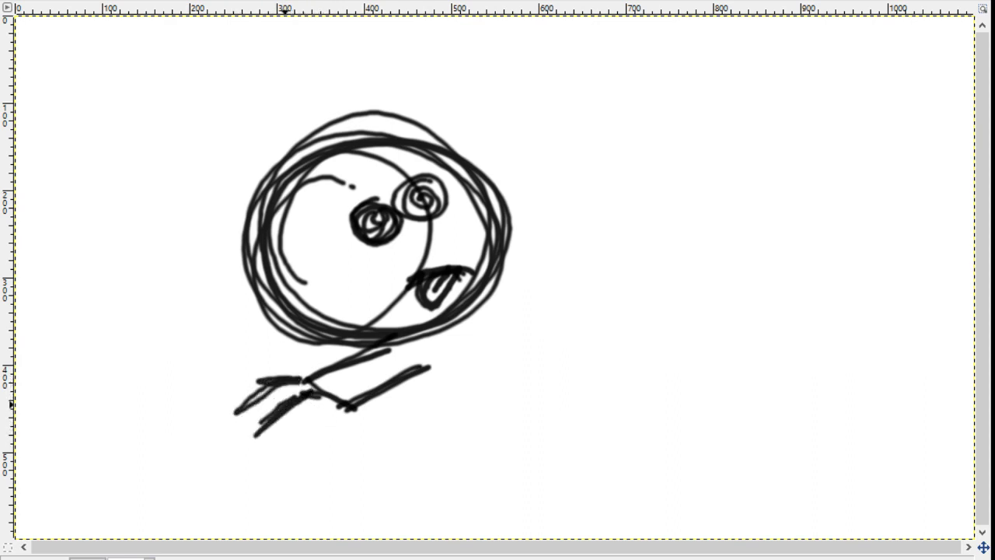
key(ctrl+z)
key(ctrl+z)
mouse_move(308, 381)
mouse_down()
mouse_move(251, 393)
mouse_move(295, 391)
mouse_move(252, 436)
mouse_move(305, 406)
mouse_move(317, 423)
mouse_move(350, 408)
mouse_up()
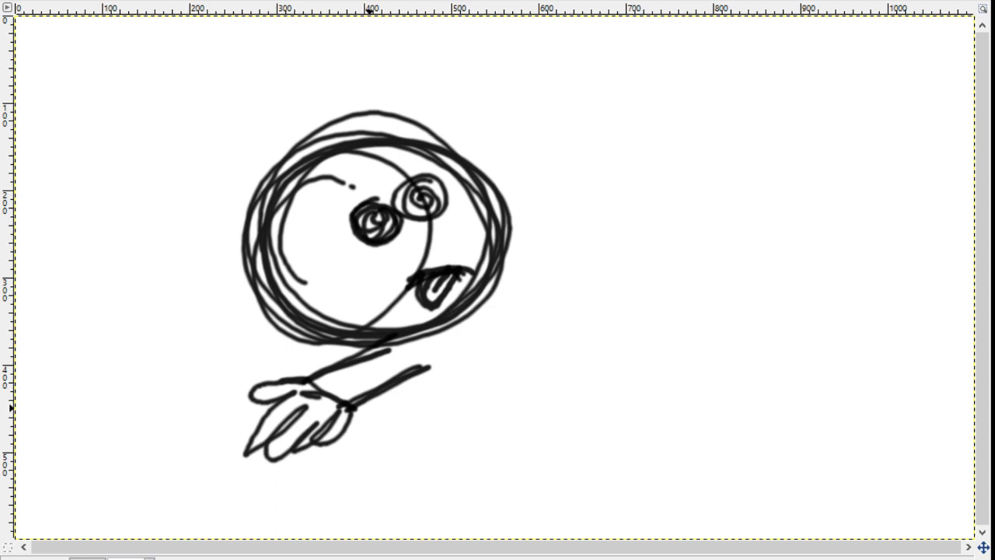
Step: Undo every stroke of the round-headed figure to clear the canvas
key(ctrl+z)
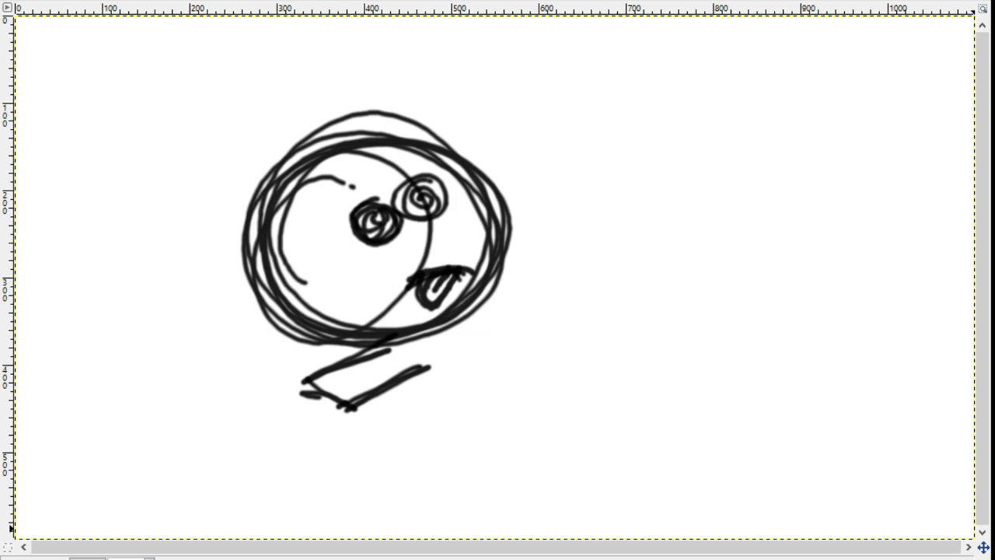
key(ctrl+z)
key(ctrl+z)
key(ctrl+z)
key(ctrl+z)
key(ctrl+z)
key(ctrl+z)
key(ctrl+z)
key(ctrl+z)
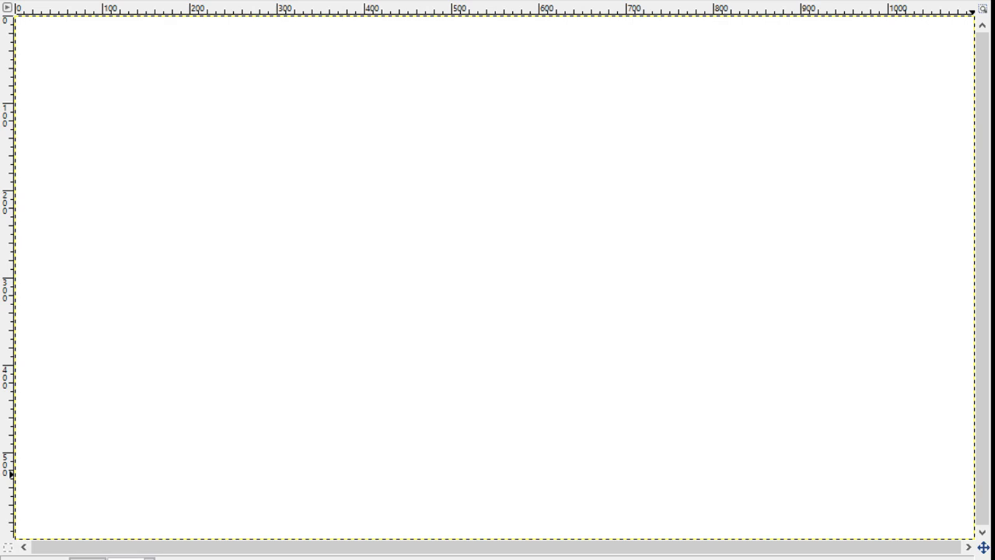
Step: Draw two parallel outstretched arms, each ending in a drooping hand with jagged fingers, near the canvas's upper edge
mouse_move(249, 108)
mouse_down()
mouse_move(232, 133)
mouse_move(297, 151)
mouse_up()
key(ctrl+z)
drag(397, 132, 492, 171)
drag(370, 139, 482, 197)
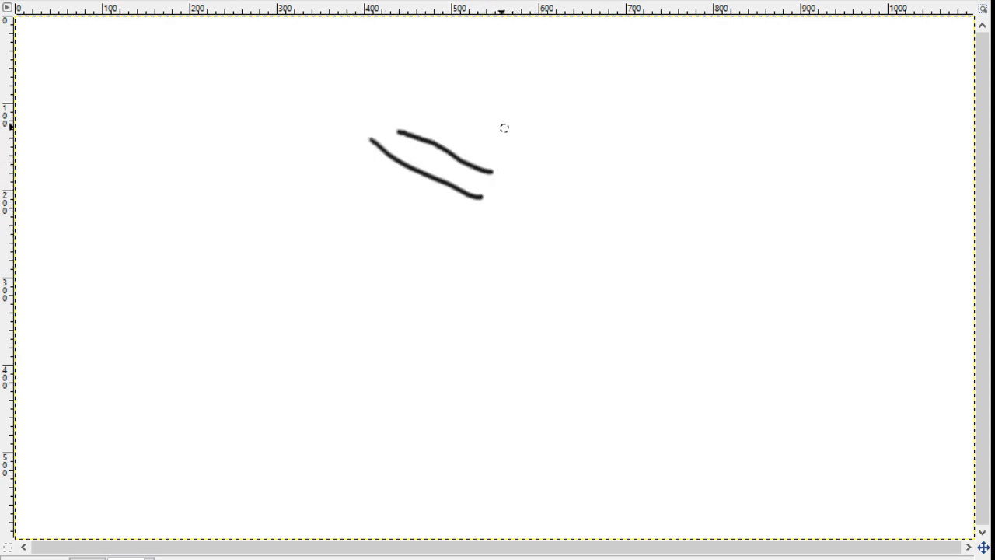
mouse_move(483, 118)
mouse_down()
mouse_move(577, 169)
mouse_move(550, 190)
mouse_up()
mouse_move(407, 126)
mouse_down()
mouse_move(344, 102)
mouse_move(300, 145)
mouse_move(394, 130)
mouse_up()
mouse_move(496, 112)
mouse_down()
mouse_move(429, 85)
mouse_move(400, 130)
mouse_move(493, 122)
mouse_up()
Step: Draw a round head beside the arms with two swirled eyes, and cross each eye with an X
mouse_move(650, 80)
mouse_down()
mouse_move(607, 167)
mouse_move(597, 89)
mouse_move(598, 128)
mouse_up()
mouse_move(666, 110)
mouse_down()
mouse_move(637, 139)
mouse_move(640, 124)
mouse_move(670, 134)
mouse_up()
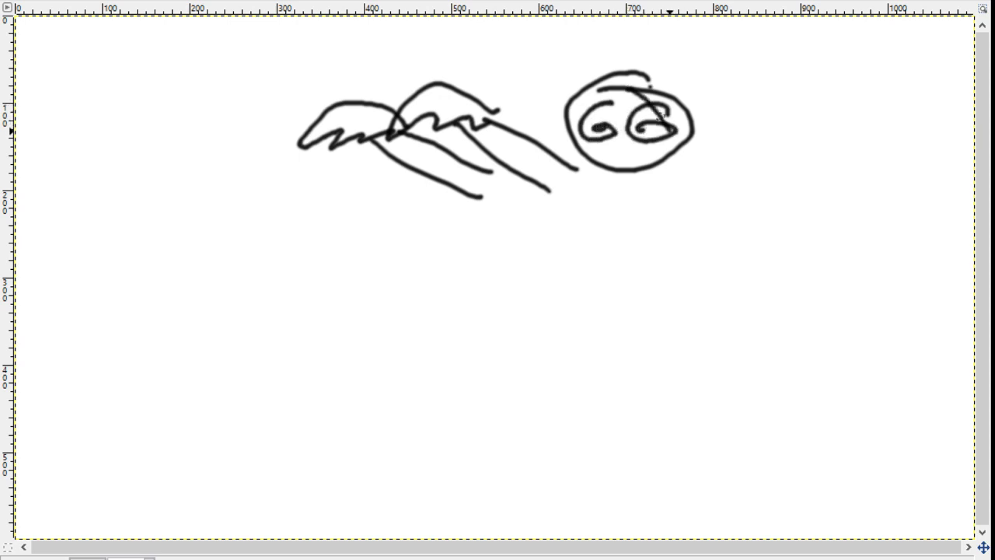
drag(687, 95, 627, 145)
drag(573, 93, 617, 147)
drag(623, 95, 581, 139)
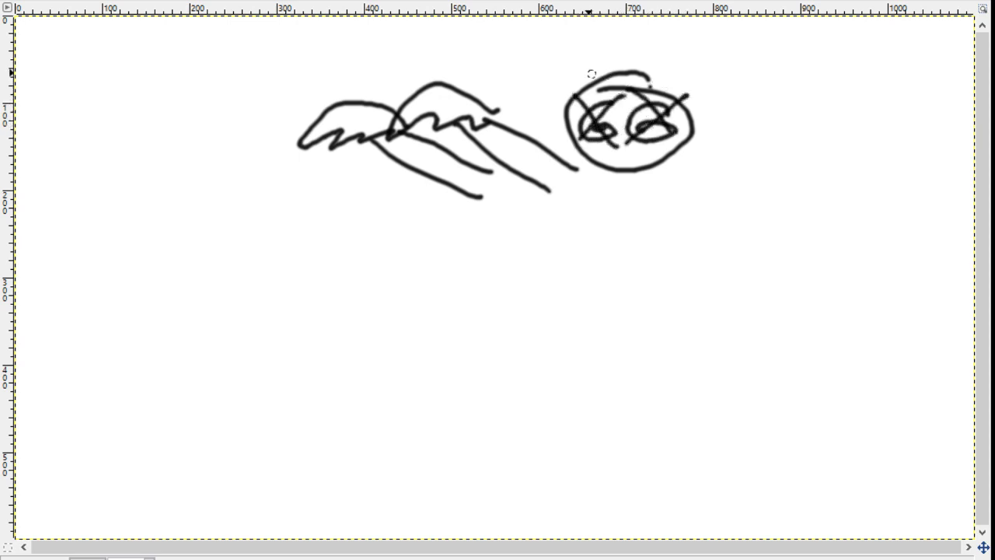
Step: Scribble curly looped hair around the top and sides of the head, and draw the two long sides of the torso
mouse_move(589, 71)
mouse_down()
mouse_move(582, 47)
mouse_move(602, 45)
mouse_move(634, 78)
mouse_move(702, 77)
mouse_move(705, 123)
mouse_move(742, 109)
mouse_up()
mouse_move(698, 151)
mouse_down()
mouse_move(685, 141)
mouse_move(729, 137)
mouse_up()
mouse_move(572, 109)
mouse_down()
mouse_move(546, 125)
mouse_move(557, 148)
mouse_up()
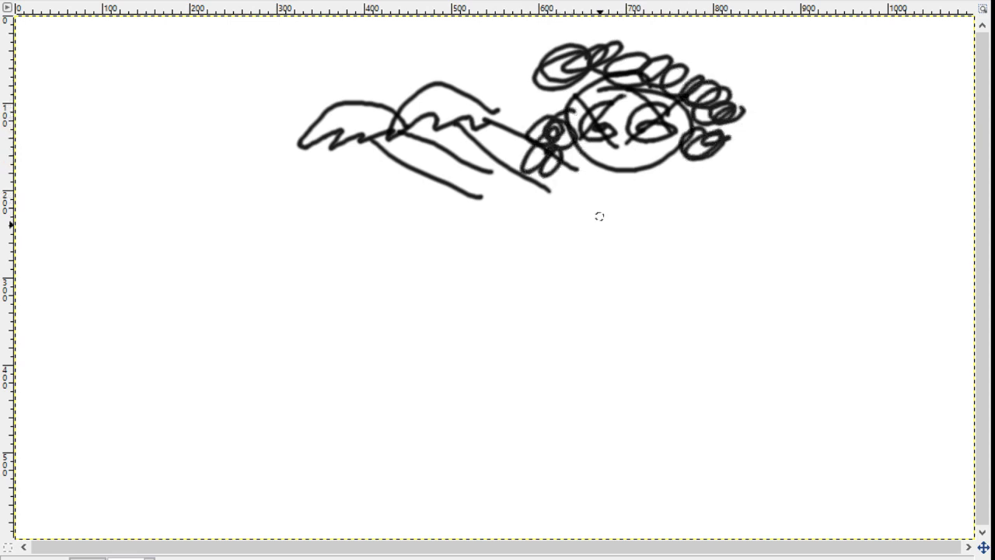
drag(658, 173, 666, 328)
mouse_move(541, 191)
mouse_down()
mouse_move(548, 232)
mouse_move(539, 300)
mouse_up()
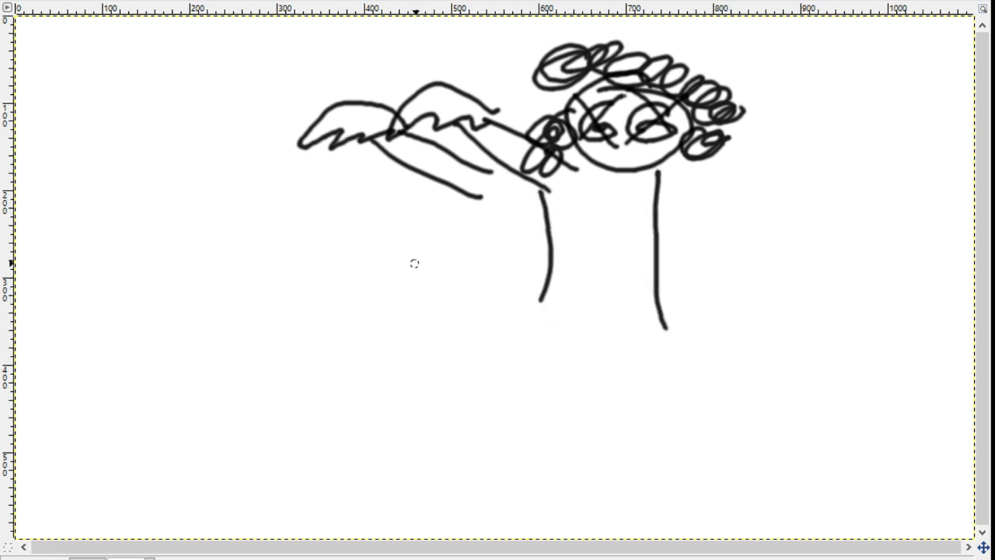
Step: Draw two striding legs with large oval feet below the torso, and a short curved speech line beside the hair
mouse_move(454, 231)
mouse_down()
mouse_move(464, 300)
mouse_move(462, 219)
mouse_up()
drag(468, 258, 570, 325)
drag(432, 286, 618, 346)
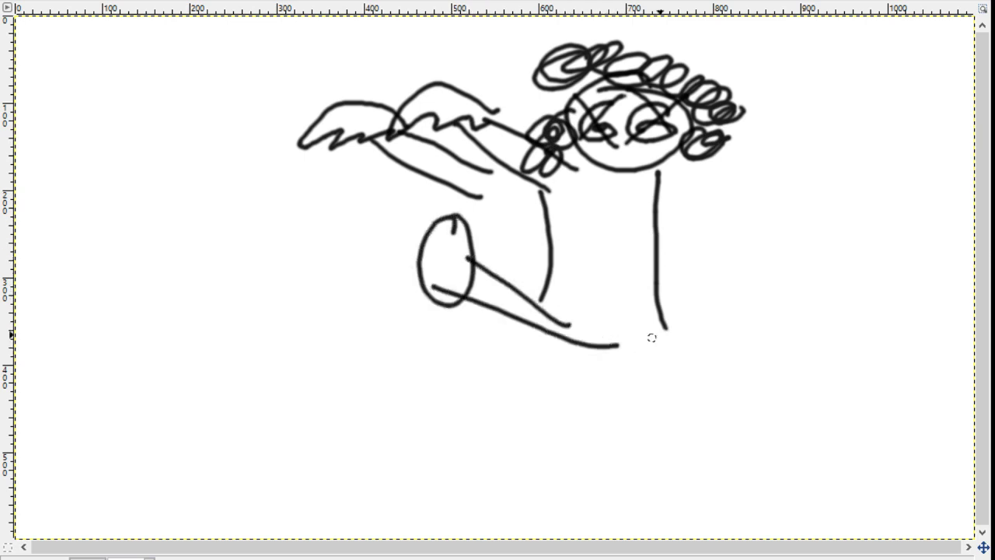
drag(656, 318, 773, 395)
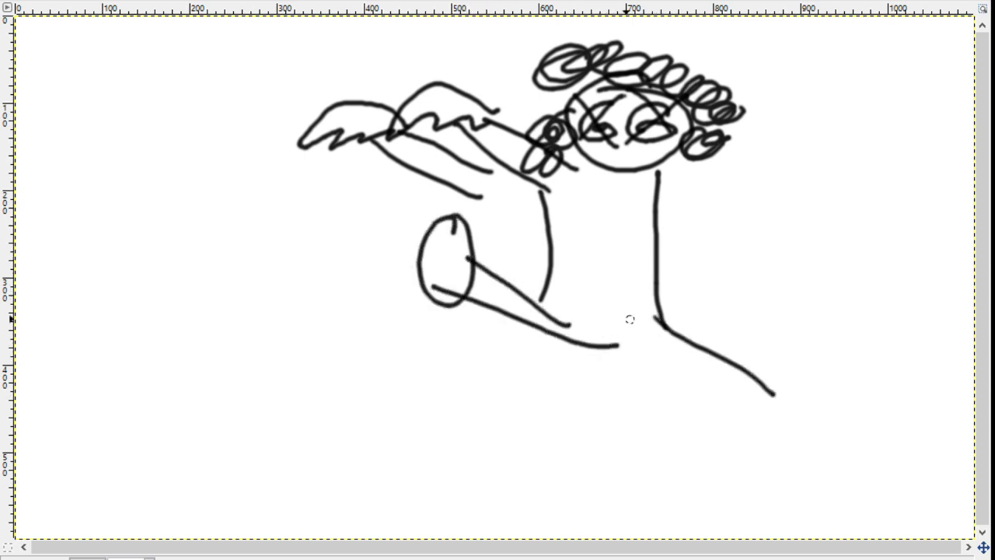
drag(589, 311, 703, 403)
mouse_move(799, 373)
mouse_down()
mouse_move(684, 430)
mouse_move(801, 380)
mouse_up()
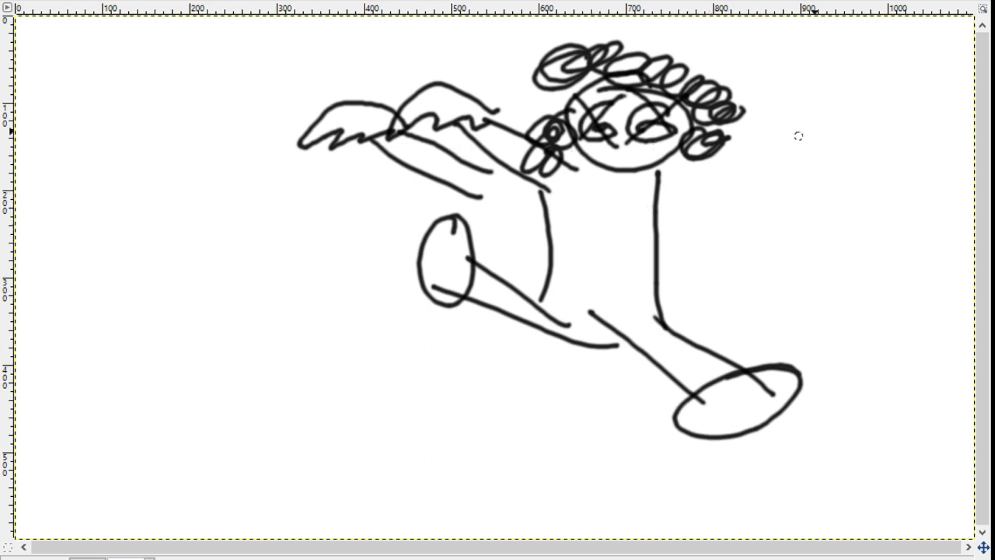
drag(772, 110, 812, 76)
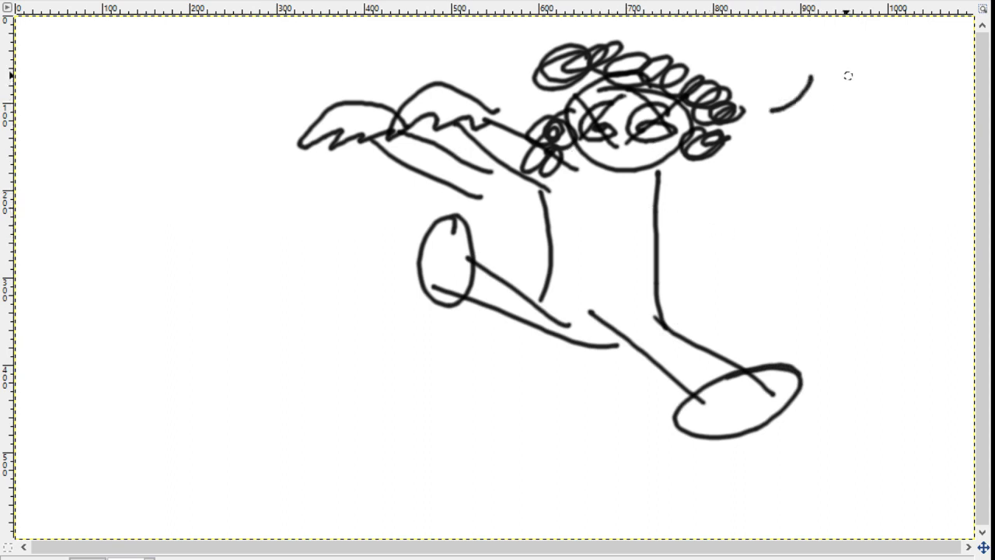
click(839, 67)
Step: Undo every stroke of the curly-haired figure to clear the canvas
key(ctrl+z)
key(ctrl+z)
key(ctrl+z)
key(ctrl+z)
key(ctrl+z)
key(ctrl+z)
key(ctrl+z)
key(ctrl+z)
key(ctrl+z)
key(ctrl+z)
key(ctrl+z)
key(ctrl+z)
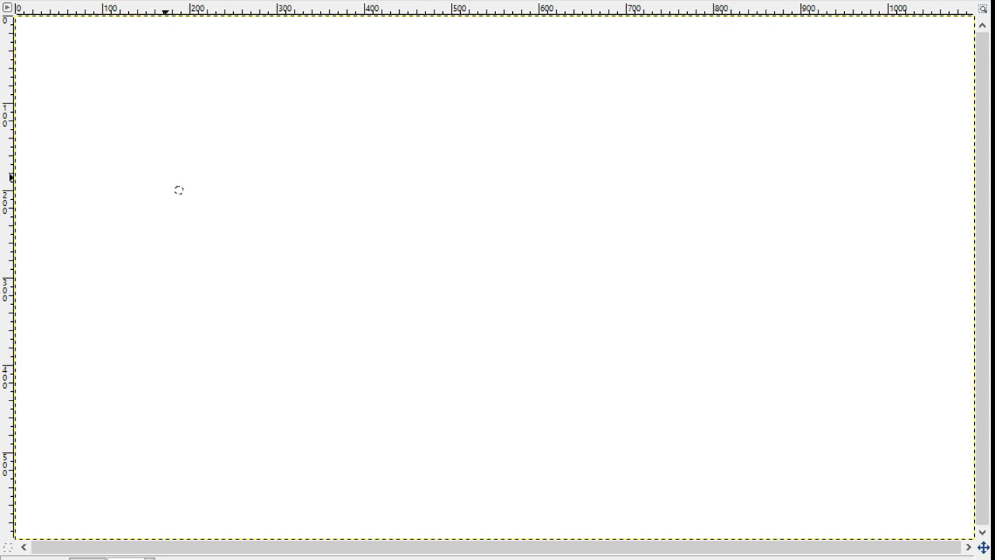
Step: Write "dex" in large handwritten lowercase letters across the upper half of the canvas
mouse_move(189, 210)
mouse_down()
mouse_move(221, 172)
mouse_move(246, 223)
mouse_up()
drag(221, 173, 289, 265)
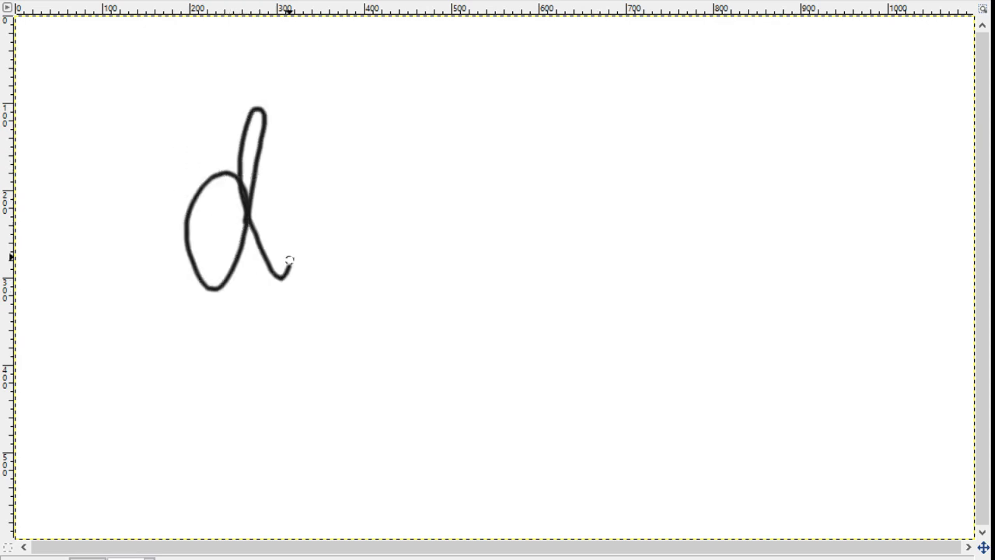
drag(326, 204, 432, 242)
drag(429, 180, 530, 267)
drag(532, 176, 466, 284)
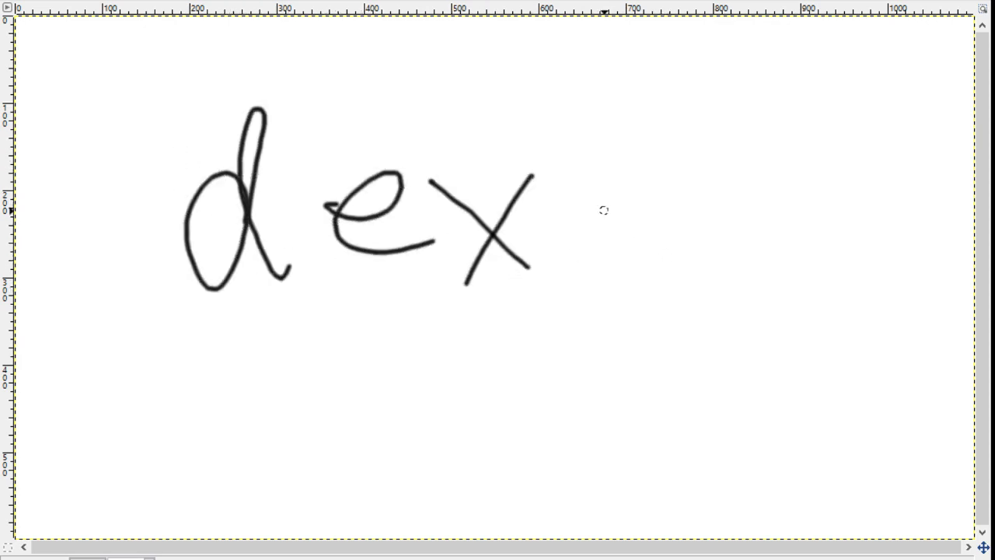
mouse_move(594, 220)
mouse_down()
mouse_move(719, 220)
mouse_move(670, 253)
mouse_up()
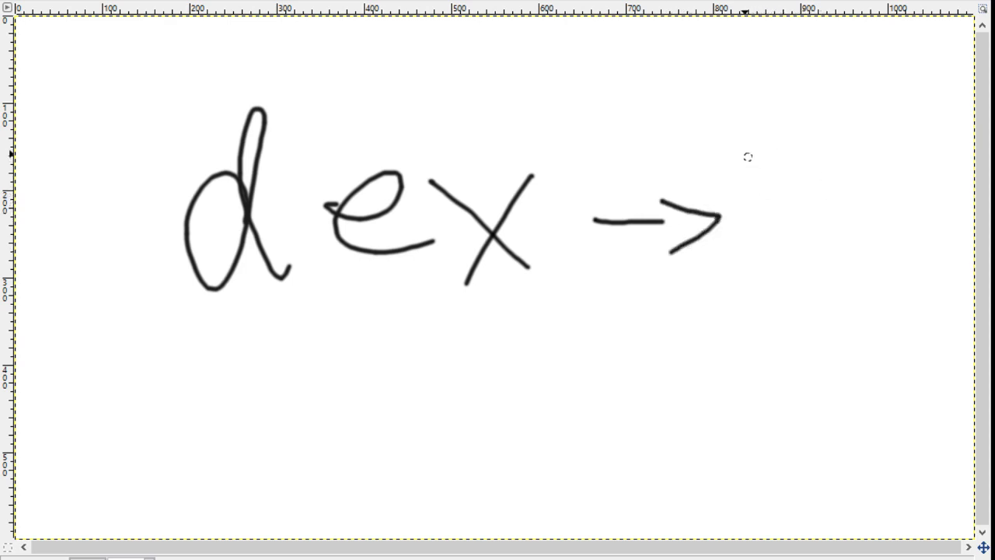
key(ctrl+z)
key(ctrl+z)
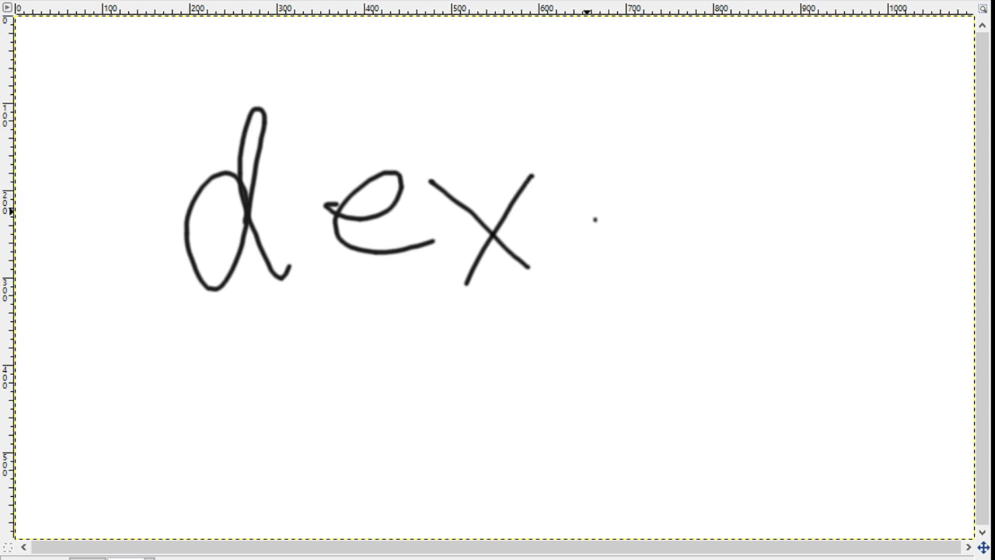
Step: Add a large plus sign after "dex" and write "Ath" beside it
drag(555, 220, 634, 220)
drag(591, 175, 598, 275)
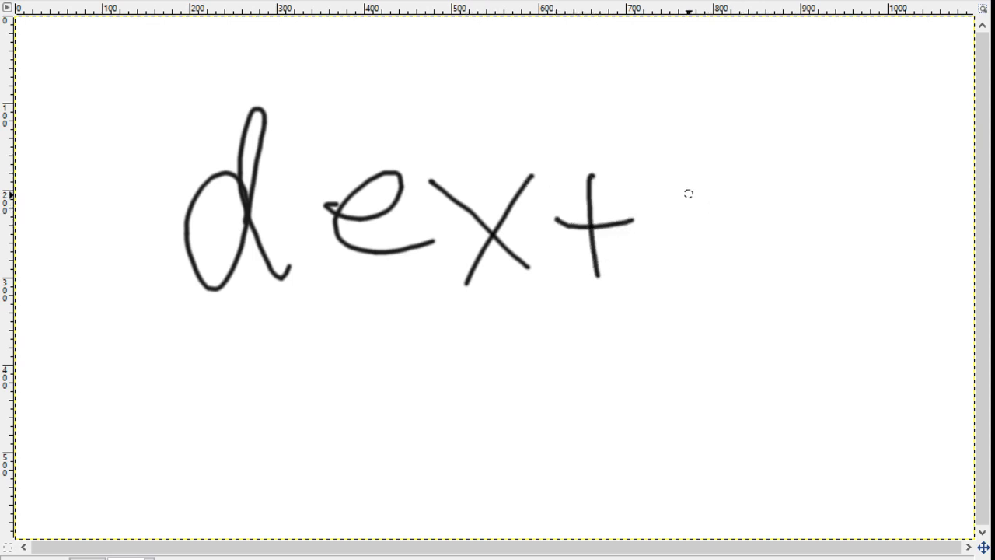
mouse_move(706, 137)
mouse_down()
mouse_move(686, 230)
mouse_move(728, 252)
mouse_up()
drag(673, 213, 721, 212)
drag(743, 192, 824, 189)
drag(782, 133, 783, 254)
drag(849, 117, 906, 250)
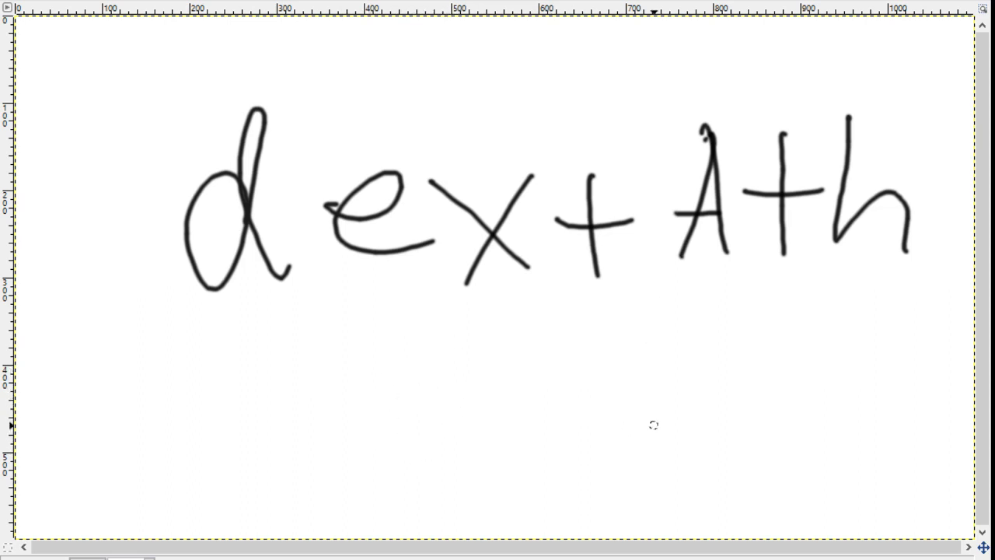
Step: Undo every stroke of the "dex + Ath" lettering to clear the canvas
key(ctrl+z)
key(ctrl+z)
key(ctrl+z)
key(ctrl+z)
key(ctrl+z)
key(ctrl+z)
key(ctrl+z)
key(ctrl+z)
key(ctrl+z)
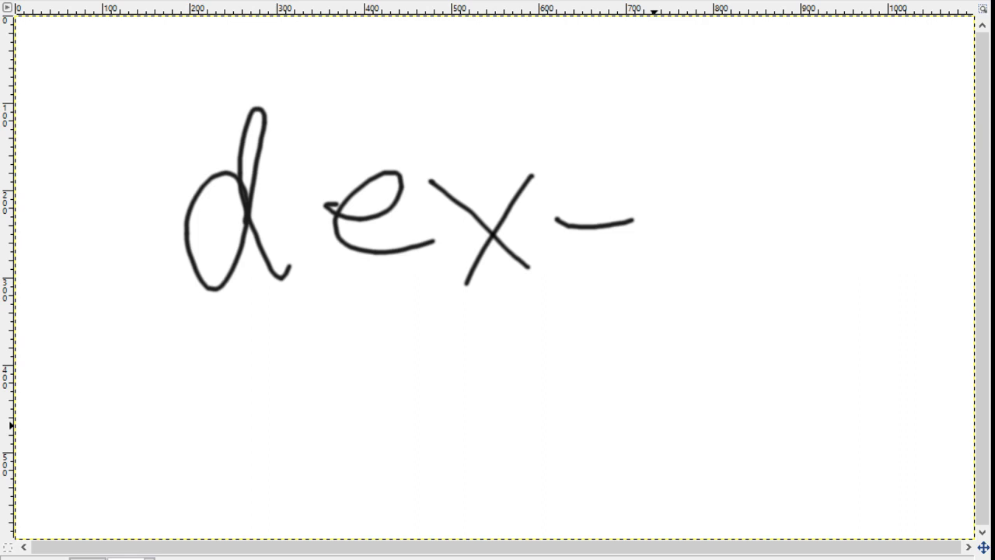
key(ctrl+z)
key(ctrl+z)
key(ctrl+z)
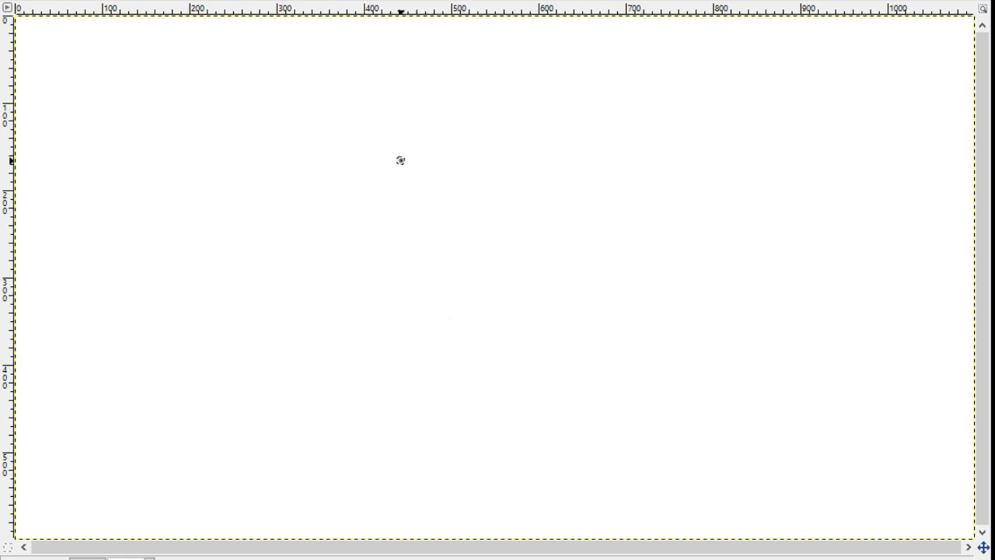
Step: Draw a large jagged starburst, and beside it a long slanted two-line bar with a short end line and small marks inside
mouse_move(400, 160)
mouse_down()
mouse_move(491, 66)
mouse_move(451, 172)
mouse_move(563, 128)
mouse_move(494, 209)
mouse_move(589, 296)
mouse_move(476, 243)
mouse_move(480, 402)
mouse_move(435, 291)
mouse_move(385, 312)
mouse_move(277, 331)
mouse_move(364, 227)
mouse_move(193, 224)
mouse_move(300, 214)
mouse_move(259, 93)
mouse_move(321, 122)
mouse_move(338, 99)
mouse_move(382, 105)
mouse_move(403, 137)
mouse_up()
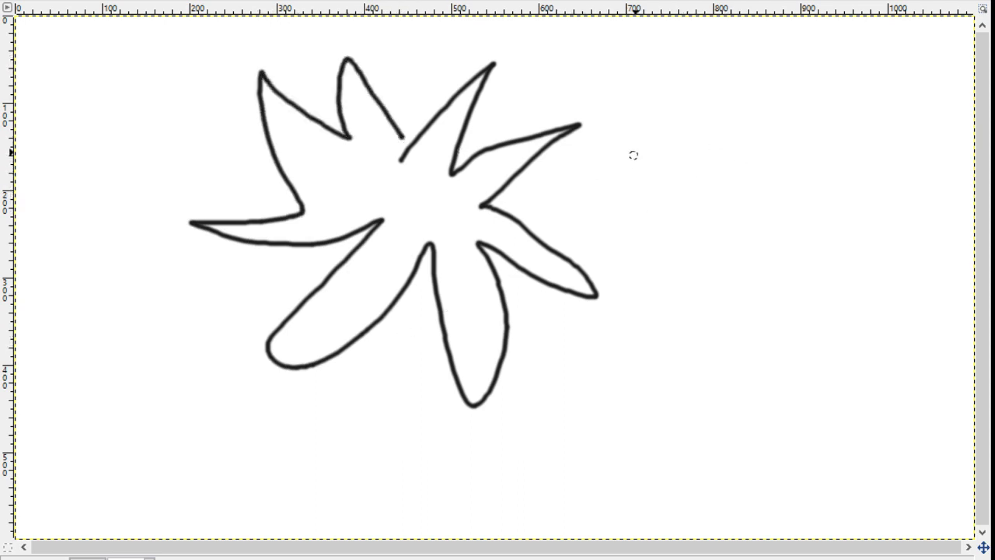
drag(579, 161, 907, 87)
drag(575, 208, 951, 138)
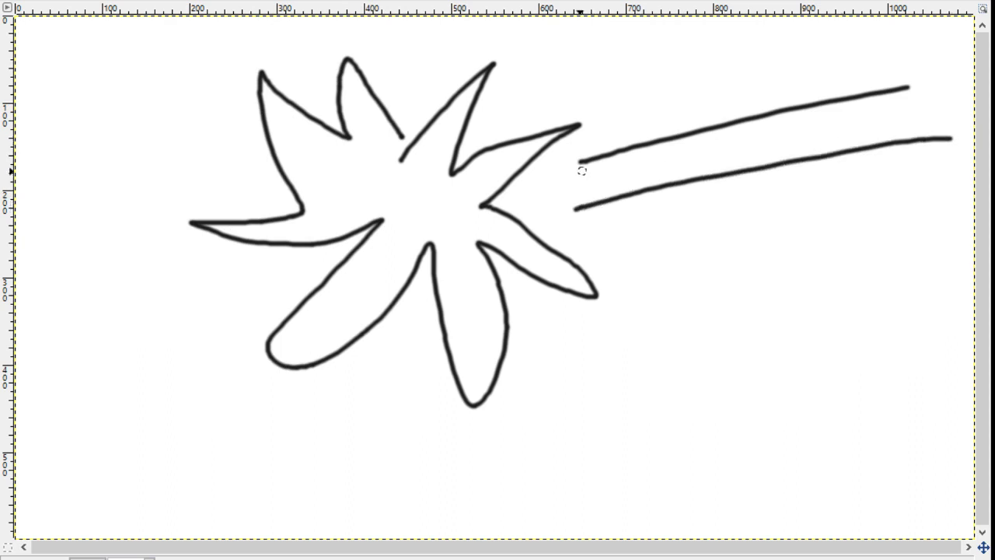
mouse_move(585, 169)
mouse_down()
mouse_move(575, 202)
mouse_move(593, 180)
mouse_up()
drag(610, 169, 603, 182)
click(638, 167)
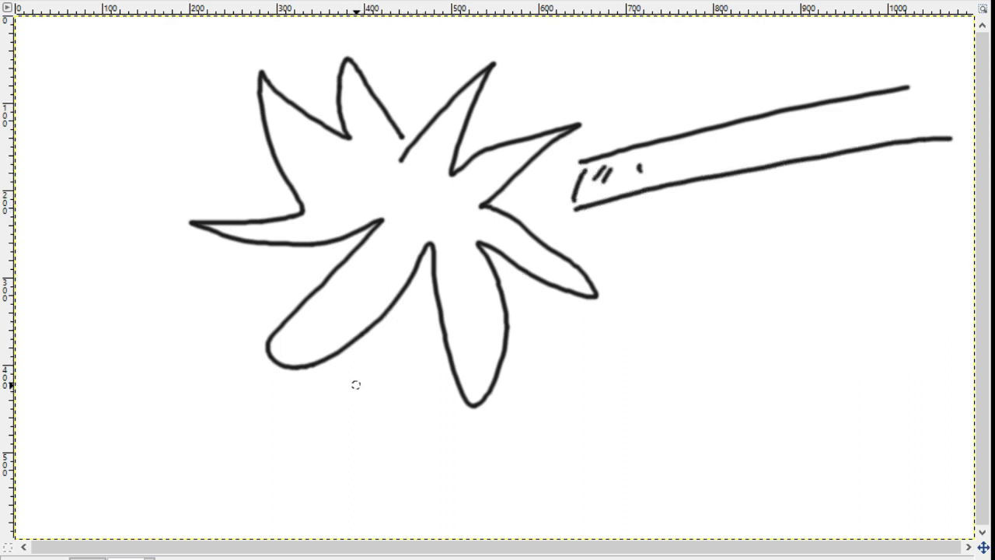
Step: Draw an arm with pointed fingers reaching down from the starburst, and a second arm with a rounded hand extending to its right
drag(402, 311, 329, 392)
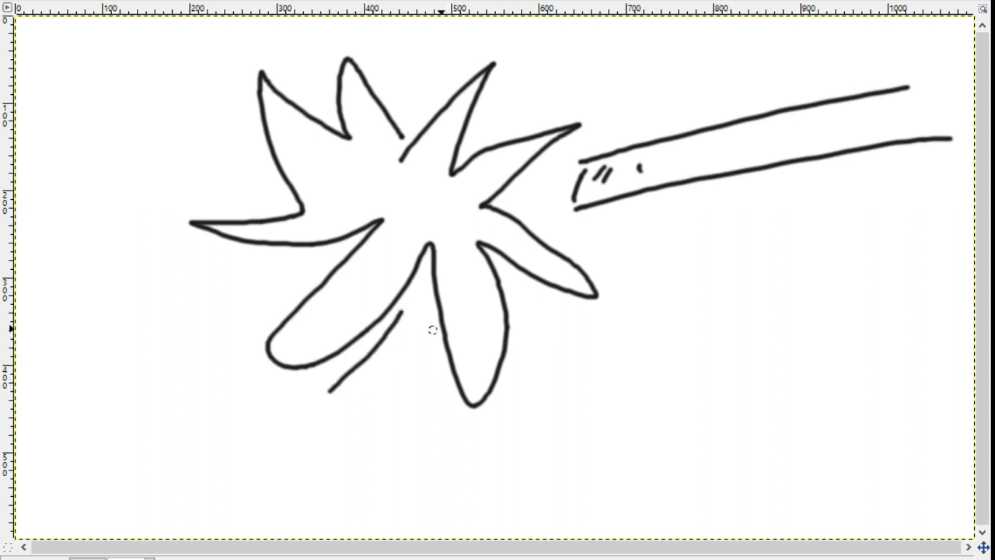
mouse_move(439, 332)
mouse_down()
mouse_move(272, 413)
mouse_move(339, 395)
mouse_move(310, 471)
mouse_move(394, 409)
mouse_up()
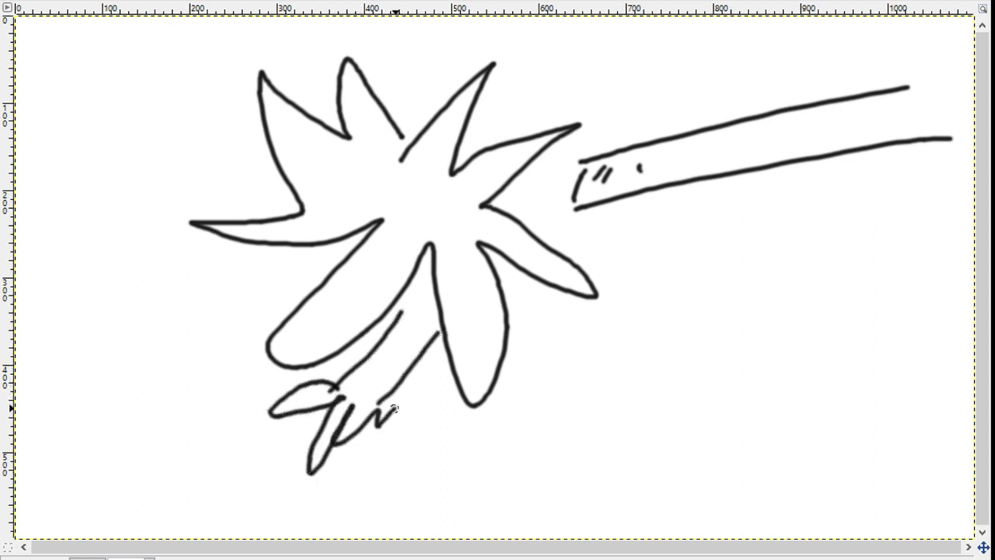
drag(409, 370, 405, 397)
drag(530, 234, 707, 205)
drag(570, 247, 707, 250)
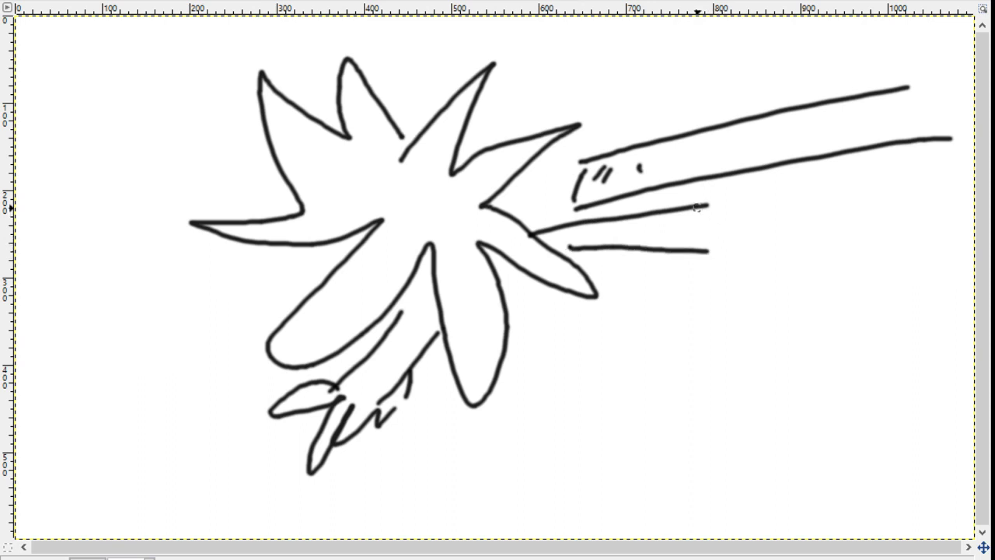
mouse_move(697, 208)
mouse_down()
mouse_move(767, 196)
mouse_move(722, 269)
mouse_move(711, 247)
mouse_up()
drag(700, 204, 692, 259)
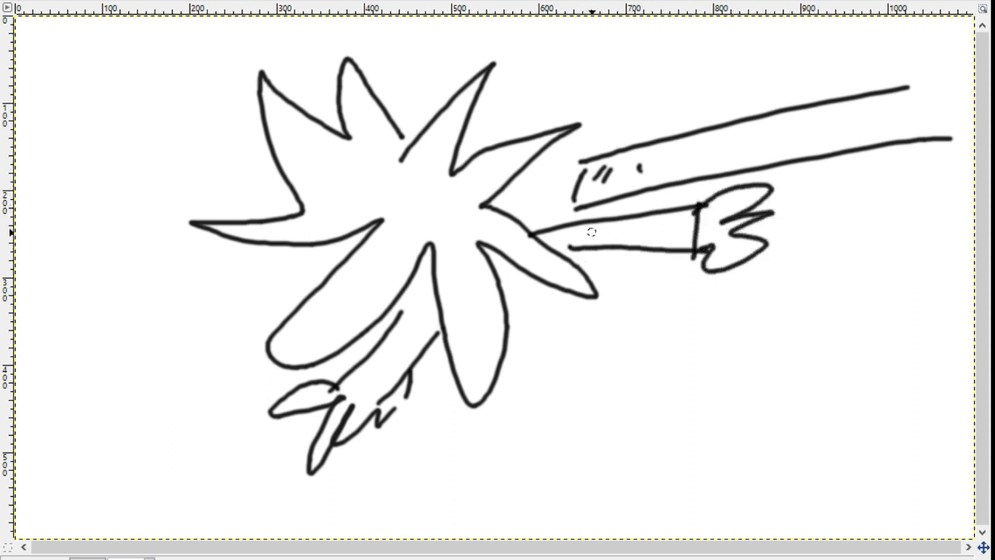
Step: Add three small dots along each of the two arms
click(590, 230)
click(635, 228)
click(676, 227)
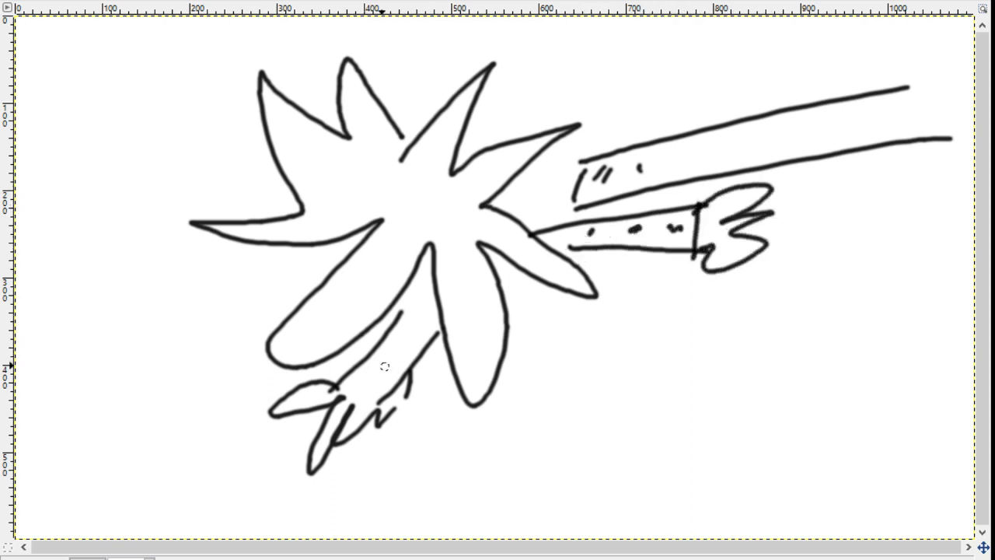
click(381, 368)
click(404, 343)
click(419, 297)
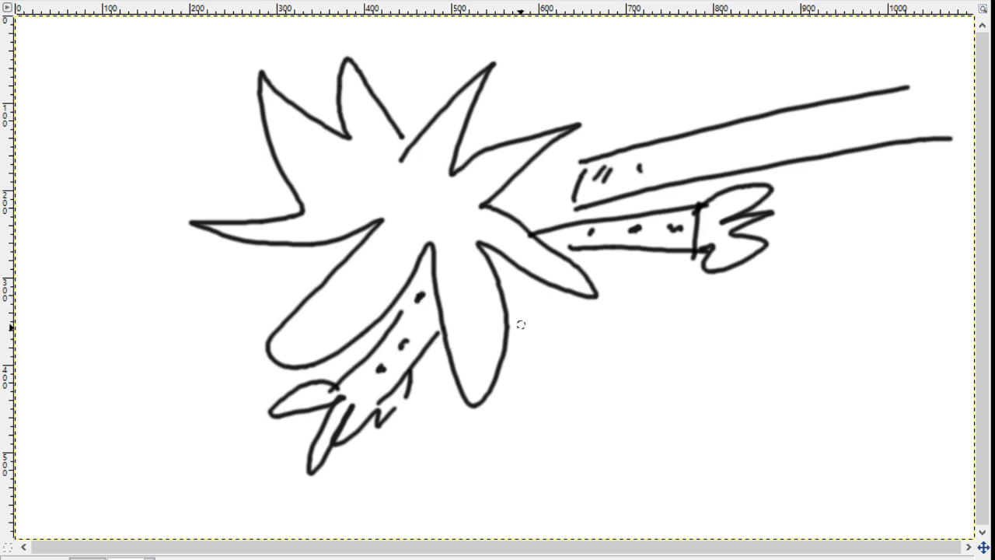
Step: Sketch a short limb from the starburst's lower right, attached to a long slanted bar with overlapping circles at both ends
drag(548, 284, 610, 336)
mouse_move(489, 362)
mouse_down()
mouse_move(558, 402)
mouse_move(565, 369)
mouse_up()
drag(549, 386, 570, 371)
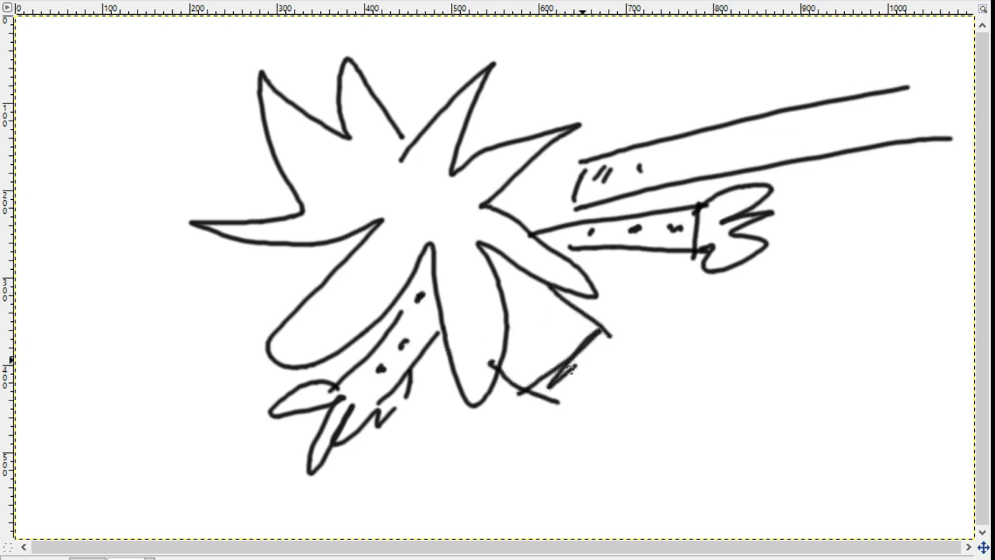
drag(598, 340, 550, 389)
drag(682, 326, 613, 396)
drag(561, 443, 732, 306)
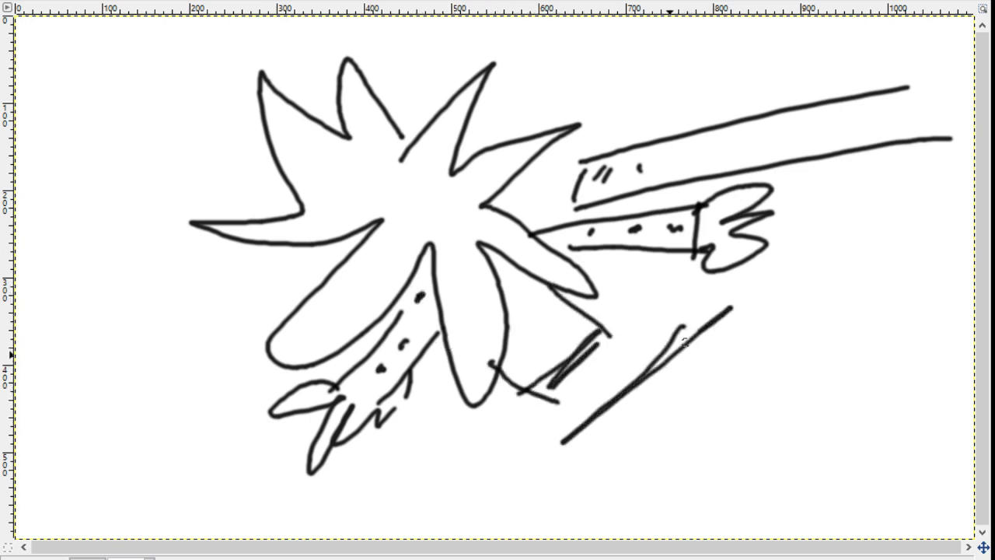
drag(662, 289, 610, 327)
drag(544, 389, 480, 426)
mouse_move(543, 392)
mouse_down()
mouse_move(498, 415)
mouse_move(478, 404)
mouse_move(536, 435)
mouse_move(513, 481)
mouse_move(687, 342)
mouse_up()
mouse_move(706, 261)
mouse_down()
mouse_move(662, 336)
mouse_move(723, 280)
mouse_move(670, 320)
mouse_up()
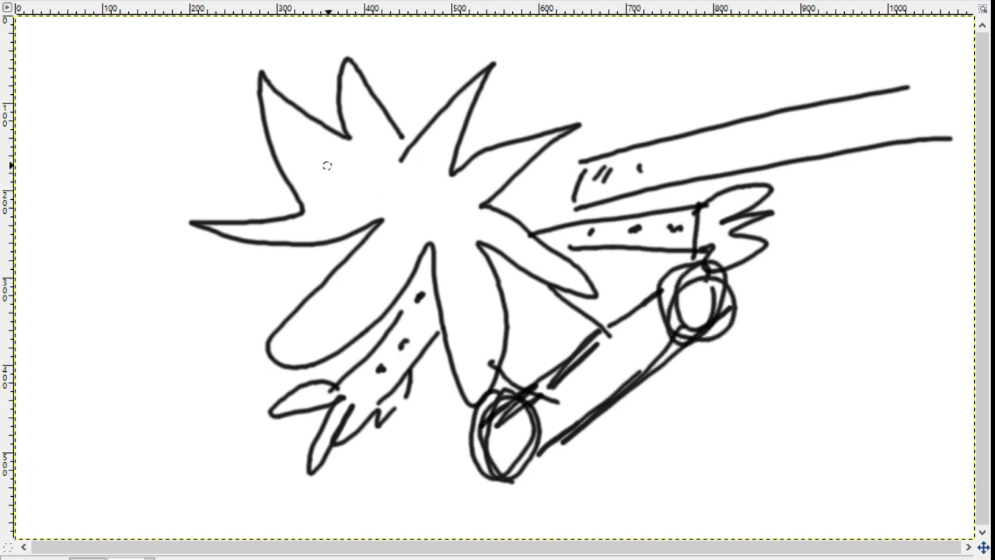
Step: Write "Boom" across the starburst's center, and scatter small marks over the lower-right limb and the slanted bar
mouse_move(326, 165)
mouse_down()
mouse_move(326, 219)
mouse_move(373, 163)
mouse_move(320, 210)
mouse_move(377, 159)
mouse_up()
mouse_move(426, 194)
mouse_down()
mouse_move(399, 189)
mouse_move(502, 187)
mouse_move(538, 227)
mouse_move(494, 204)
mouse_up()
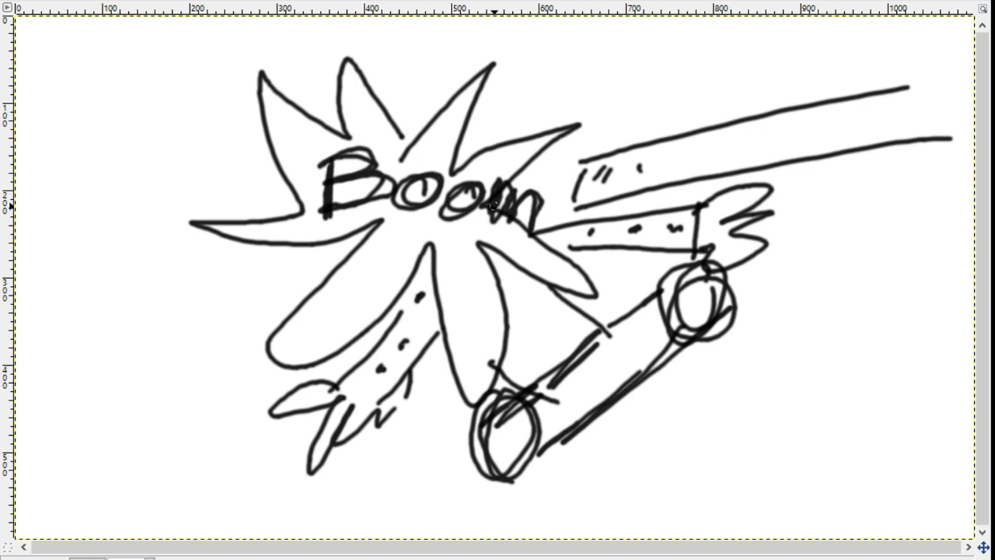
mouse_move(536, 285)
mouse_down()
mouse_move(525, 342)
mouse_move(574, 318)
mouse_up()
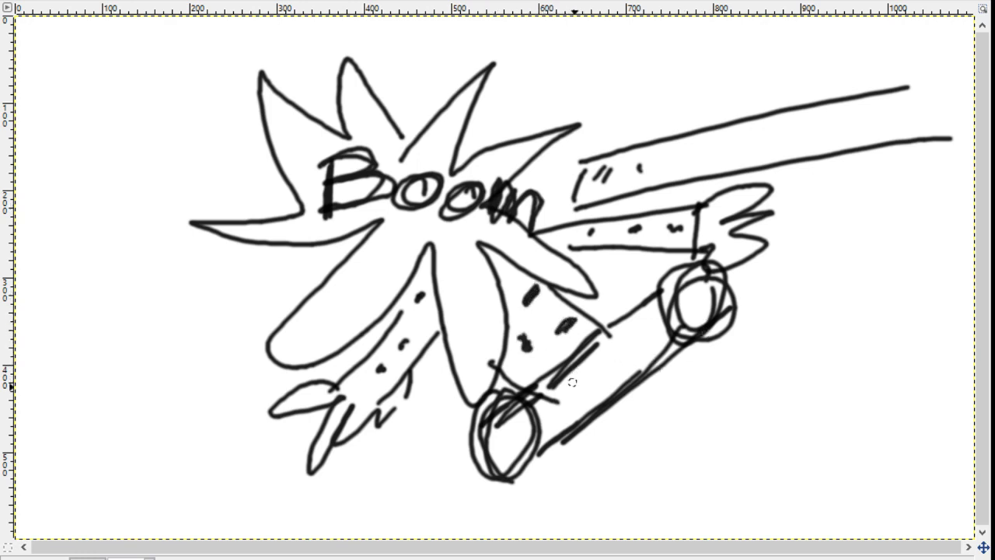
drag(592, 370, 586, 381)
drag(647, 337, 620, 365)
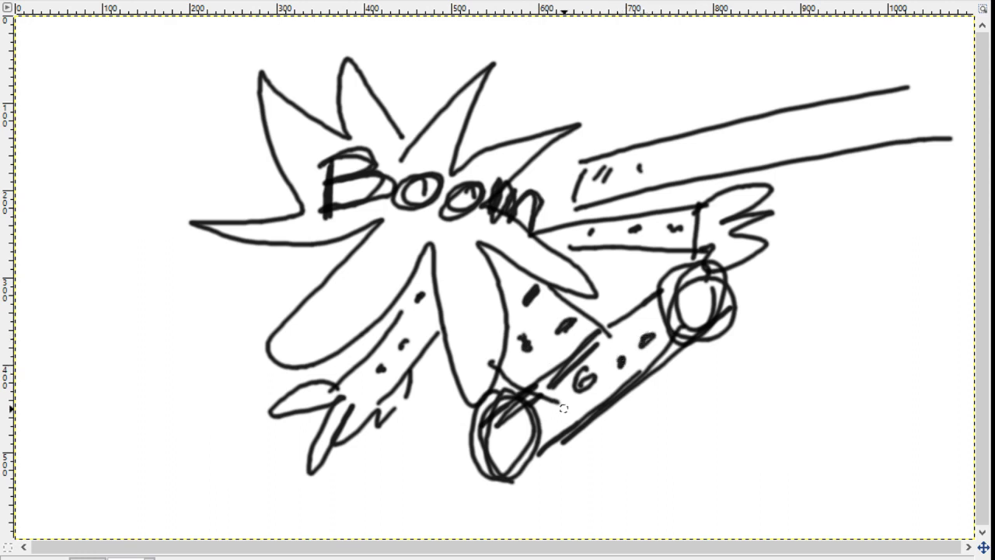
drag(562, 404, 560, 415)
drag(634, 326, 607, 354)
drag(424, 321, 424, 324)
Step: Undo every stroke of the starburst drawing to clear the canvas
key(ctrl+z)
key(ctrl+z)
key(ctrl+z)
key(ctrl+z)
key(ctrl+z)
key(ctrl+z)
key(ctrl+z)
key(ctrl+z)
key(ctrl+z)
key(ctrl+z)
key(ctrl+z)
key(ctrl+z)
key(ctrl+z)
key(ctrl+z)
key(ctrl+z)
key(ctrl+z)
key(ctrl+z)
key(ctrl+z)
key(ctrl+z)
key(ctrl+z)
key(ctrl+z)
key(ctrl+z)
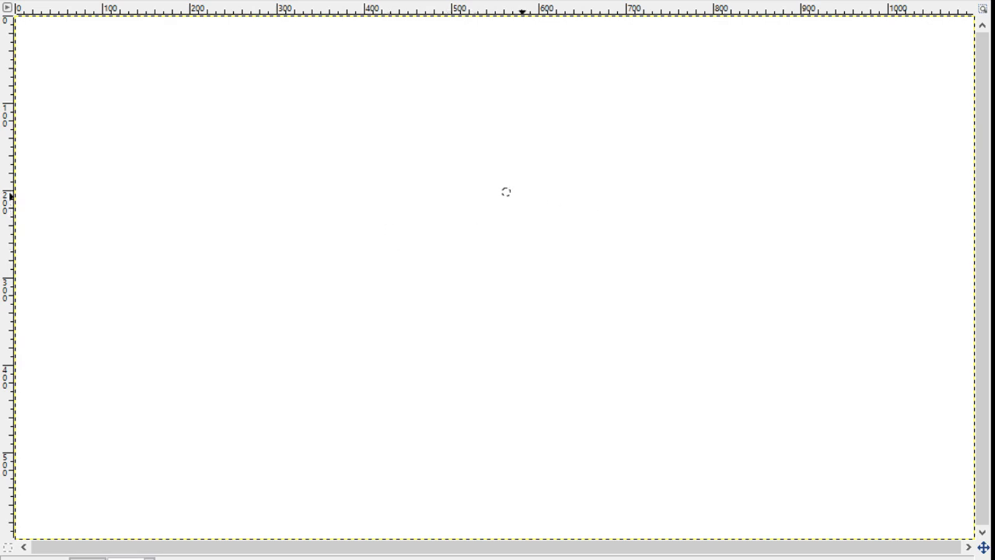
Step: Draw two long parallel curves arching across the canvas with a downward arrow between them, and a wide shallow curve below
mouse_move(806, 195)
mouse_down()
mouse_move(653, 169)
mouse_move(464, 178)
mouse_move(307, 256)
mouse_move(233, 356)
mouse_move(195, 464)
mouse_up()
mouse_move(841, 131)
mouse_down()
mouse_move(642, 105)
mouse_move(483, 119)
mouse_move(339, 156)
mouse_move(191, 250)
mouse_move(97, 416)
mouse_move(96, 470)
mouse_up()
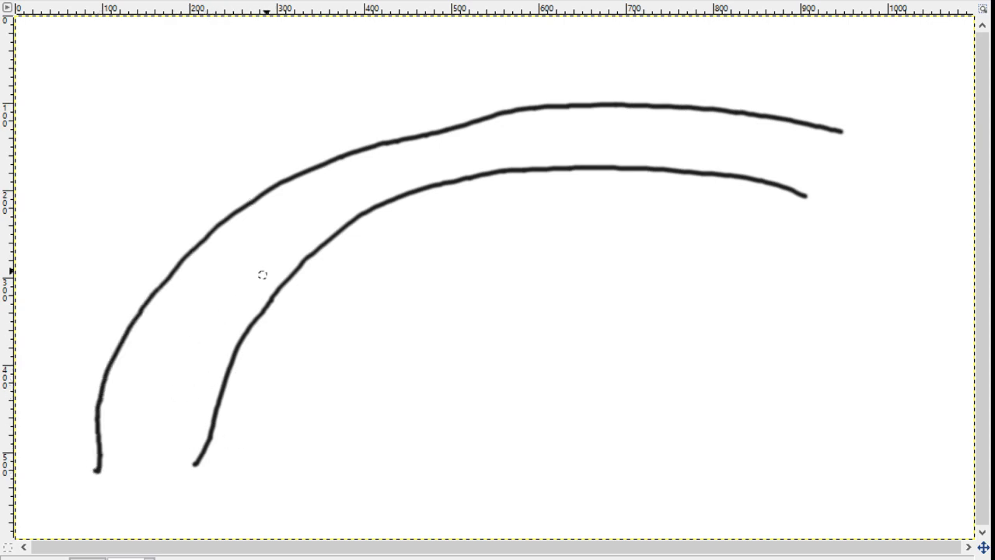
mouse_move(147, 392)
mouse_down()
mouse_move(169, 414)
mouse_move(189, 396)
mouse_move(211, 307)
mouse_move(231, 278)
mouse_up()
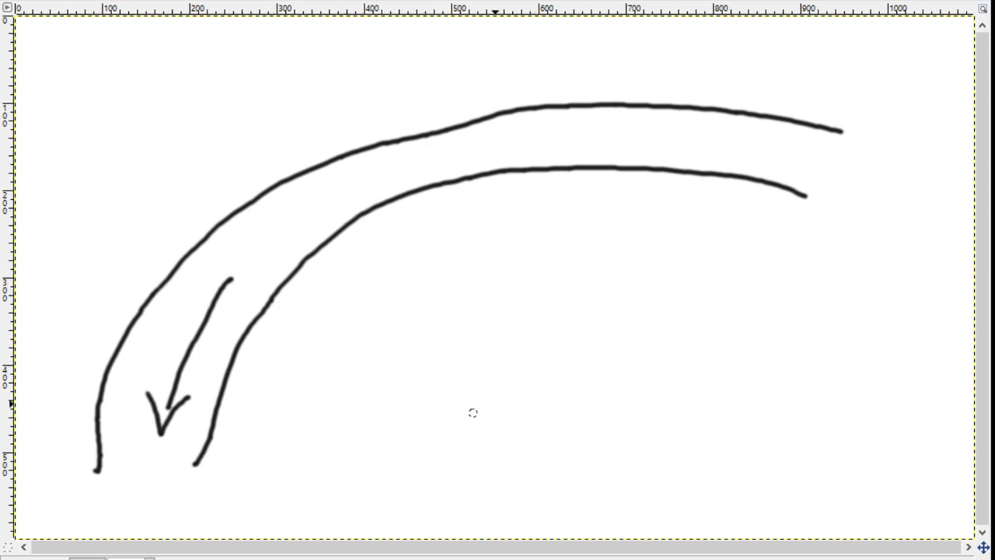
mouse_move(288, 378)
mouse_down()
mouse_move(395, 416)
mouse_move(630, 418)
mouse_move(799, 390)
mouse_move(826, 369)
mouse_up()
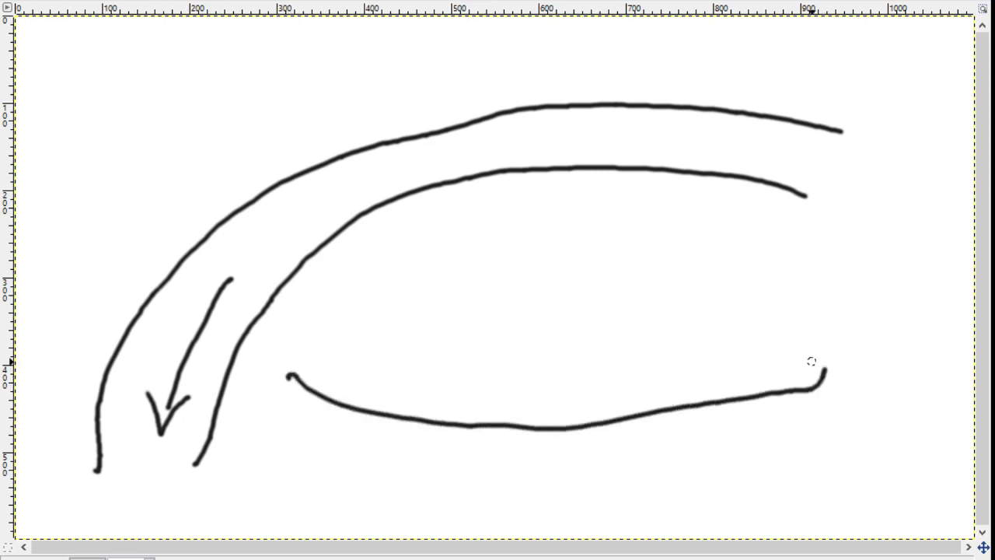
Step: Draw a small house with a pitched roof above the right part of the wide shallow curve
mouse_move(640, 282)
mouse_down()
mouse_move(701, 230)
mouse_move(760, 297)
mouse_up()
drag(670, 272, 655, 320)
drag(716, 287, 712, 334)
drag(655, 315, 712, 339)
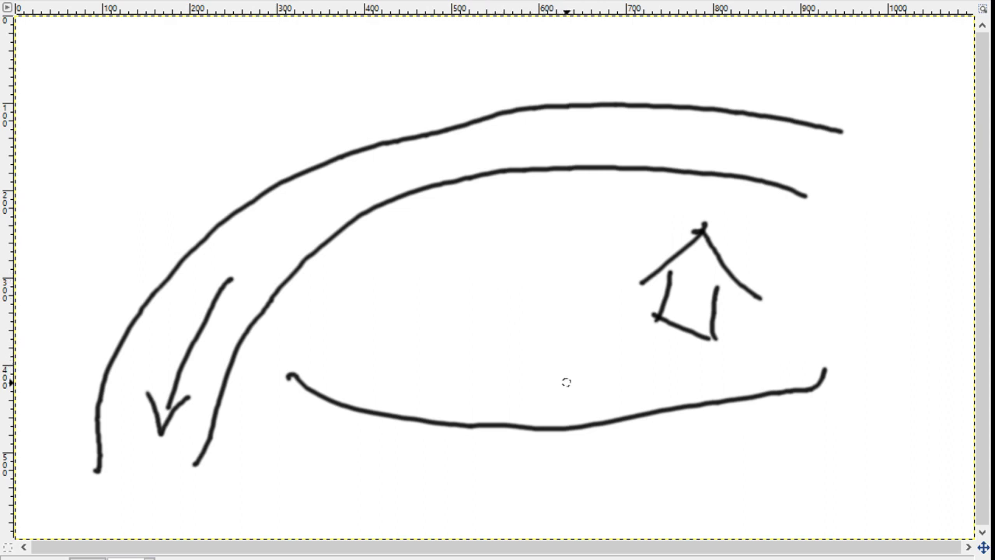
Step: Write a first name below the house and draw a curved arrow from it to the house
mouse_move(542, 391)
mouse_down()
mouse_move(555, 351)
mouse_move(588, 322)
mouse_up()
mouse_move(620, 368)
mouse_down()
mouse_move(635, 391)
mouse_move(677, 367)
mouse_move(755, 382)
mouse_up()
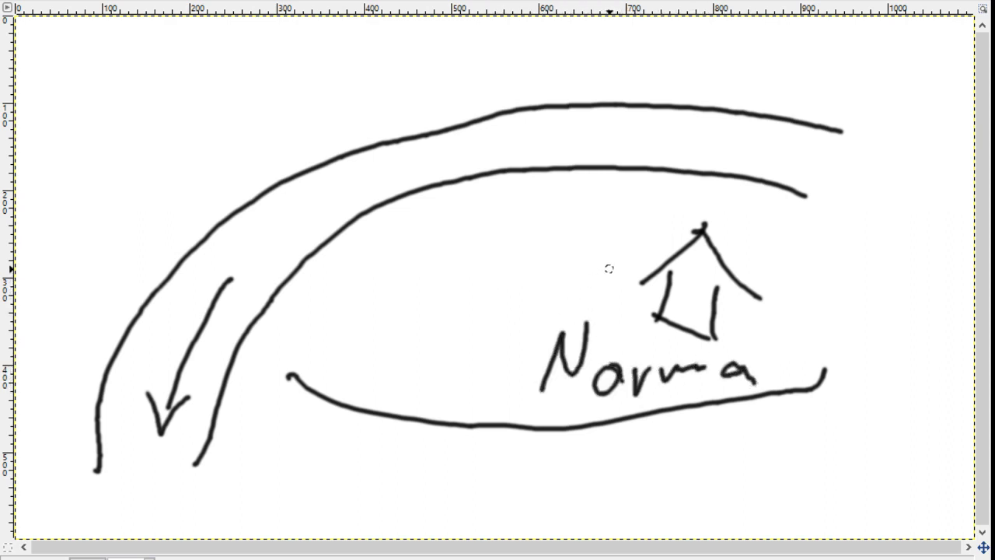
mouse_move(611, 246)
mouse_down()
mouse_move(638, 267)
mouse_move(622, 280)
mouse_move(628, 263)
mouse_move(587, 281)
mouse_move(578, 316)
mouse_up()
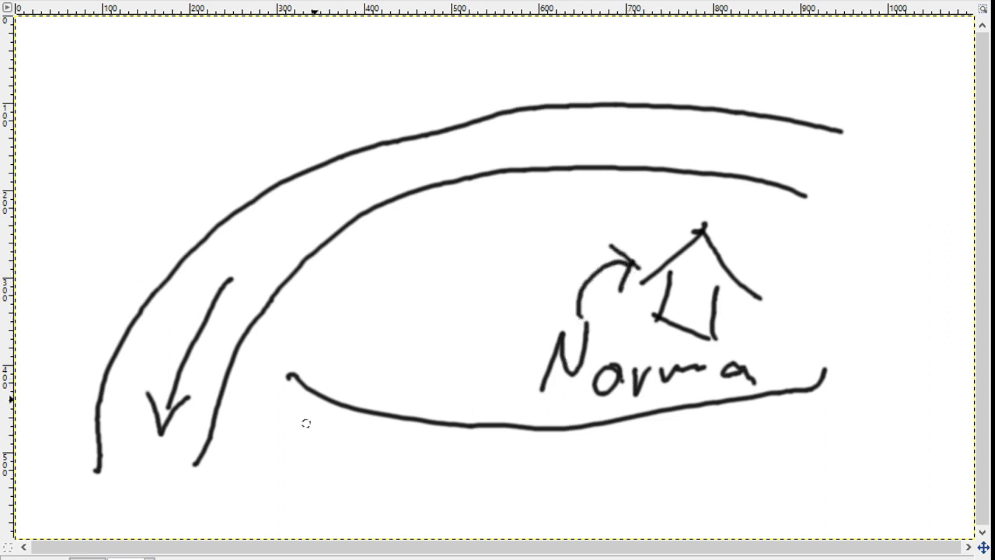
Step: Write "Beach" inside the arch and draw a curved arrow leading down from the word
mouse_move(303, 293)
mouse_down()
mouse_move(311, 332)
mouse_move(358, 319)
mouse_move(427, 335)
mouse_up()
drag(441, 282, 487, 336)
mouse_move(301, 335)
mouse_down()
mouse_move(265, 374)
mouse_move(273, 429)
mouse_move(300, 432)
mouse_up()
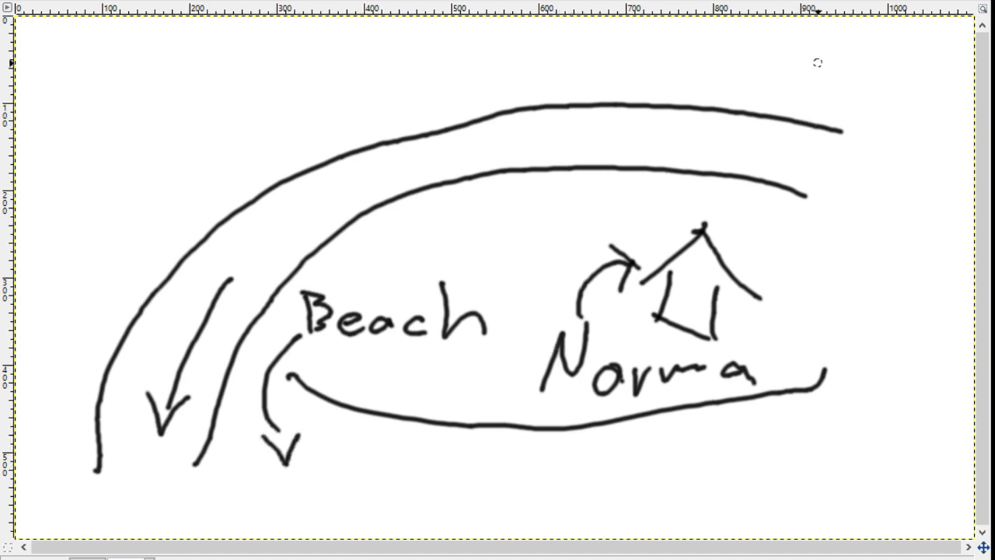
Step: Write "Sheriff" in the canvas's upper-right corner and draw a small curved arrow in front of the word
mouse_move(777, 49)
mouse_down()
mouse_move(766, 85)
mouse_move(798, 78)
mouse_move(820, 94)
mouse_move(897, 56)
mouse_move(861, 98)
mouse_up()
drag(905, 71, 902, 102)
click(916, 47)
drag(947, 56, 918, 113)
mouse_move(908, 90)
mouse_down()
mouse_move(920, 81)
mouse_move(938, 126)
mouse_up()
drag(953, 82, 973, 72)
drag(923, 109, 955, 96)
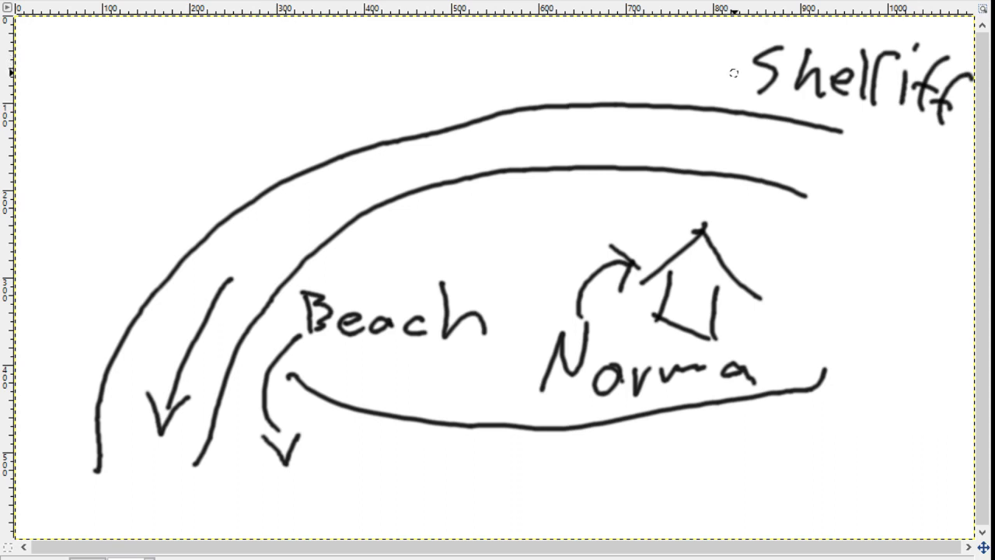
mouse_move(737, 71)
mouse_down()
mouse_move(701, 64)
mouse_move(705, 44)
mouse_move(686, 44)
mouse_move(710, 40)
mouse_up()
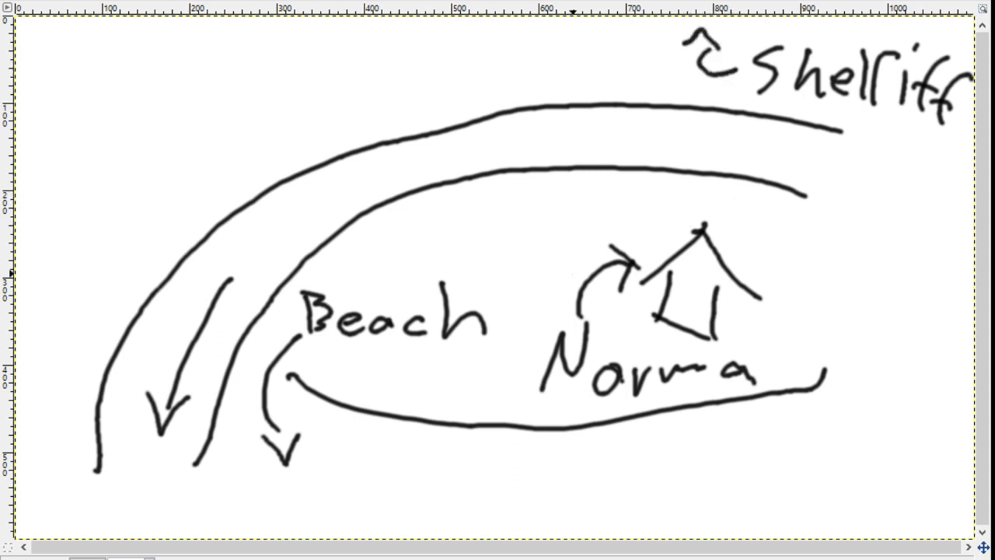
Step: Undo every stroke of the labelled map sketch to clear the canvas
key(ctrl+z)
key(ctrl+z)
key(ctrl+z)
key(ctrl+z)
key(ctrl+z)
key(ctrl+z)
key(ctrl+z)
key(ctrl+z)
key(ctrl+z)
key(ctrl+z)
key(ctrl+z)
key(ctrl+z)
key(ctrl+z)
key(ctrl+z)
key(ctrl+z)
key(ctrl+z)
key(ctrl+z)
key(ctrl+z)
key(ctrl+z)
key(ctrl+z)
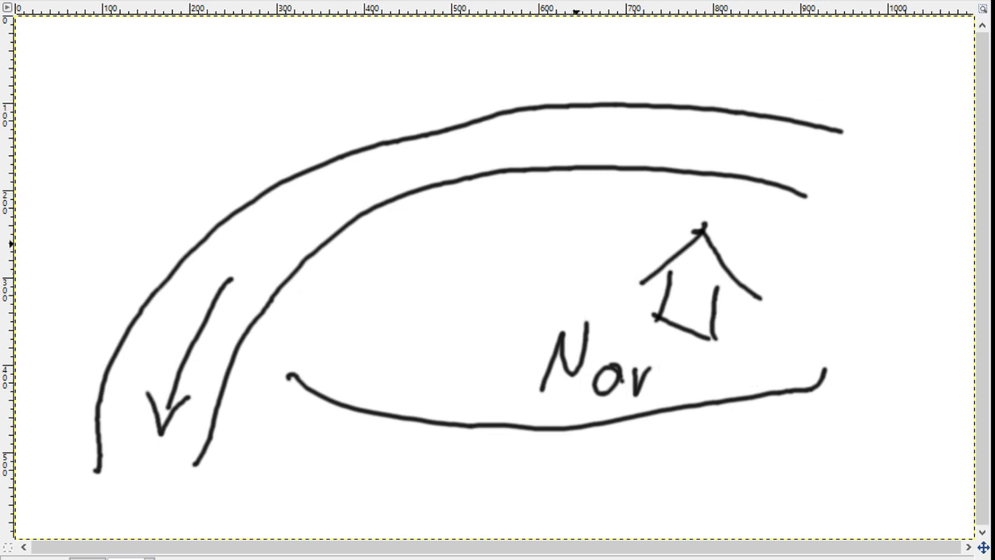
key(ctrl+z)
key(ctrl+z)
key(ctrl+z)
key(ctrl+z)
key(ctrl+z)
key(ctrl+z)
key(ctrl+z)
key(ctrl+z)
key(ctrl+z)
key(ctrl+z)
key(ctrl+z)
key(ctrl+z)
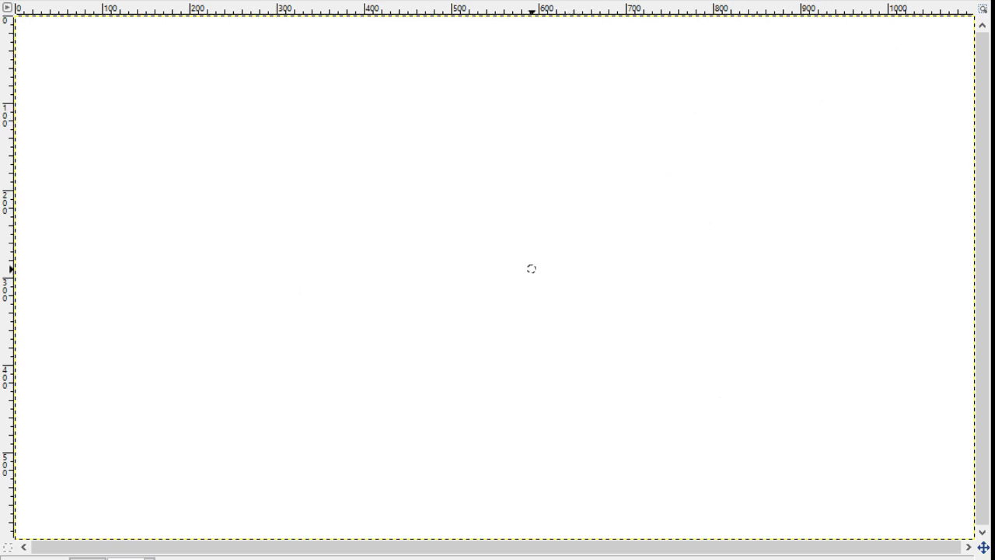